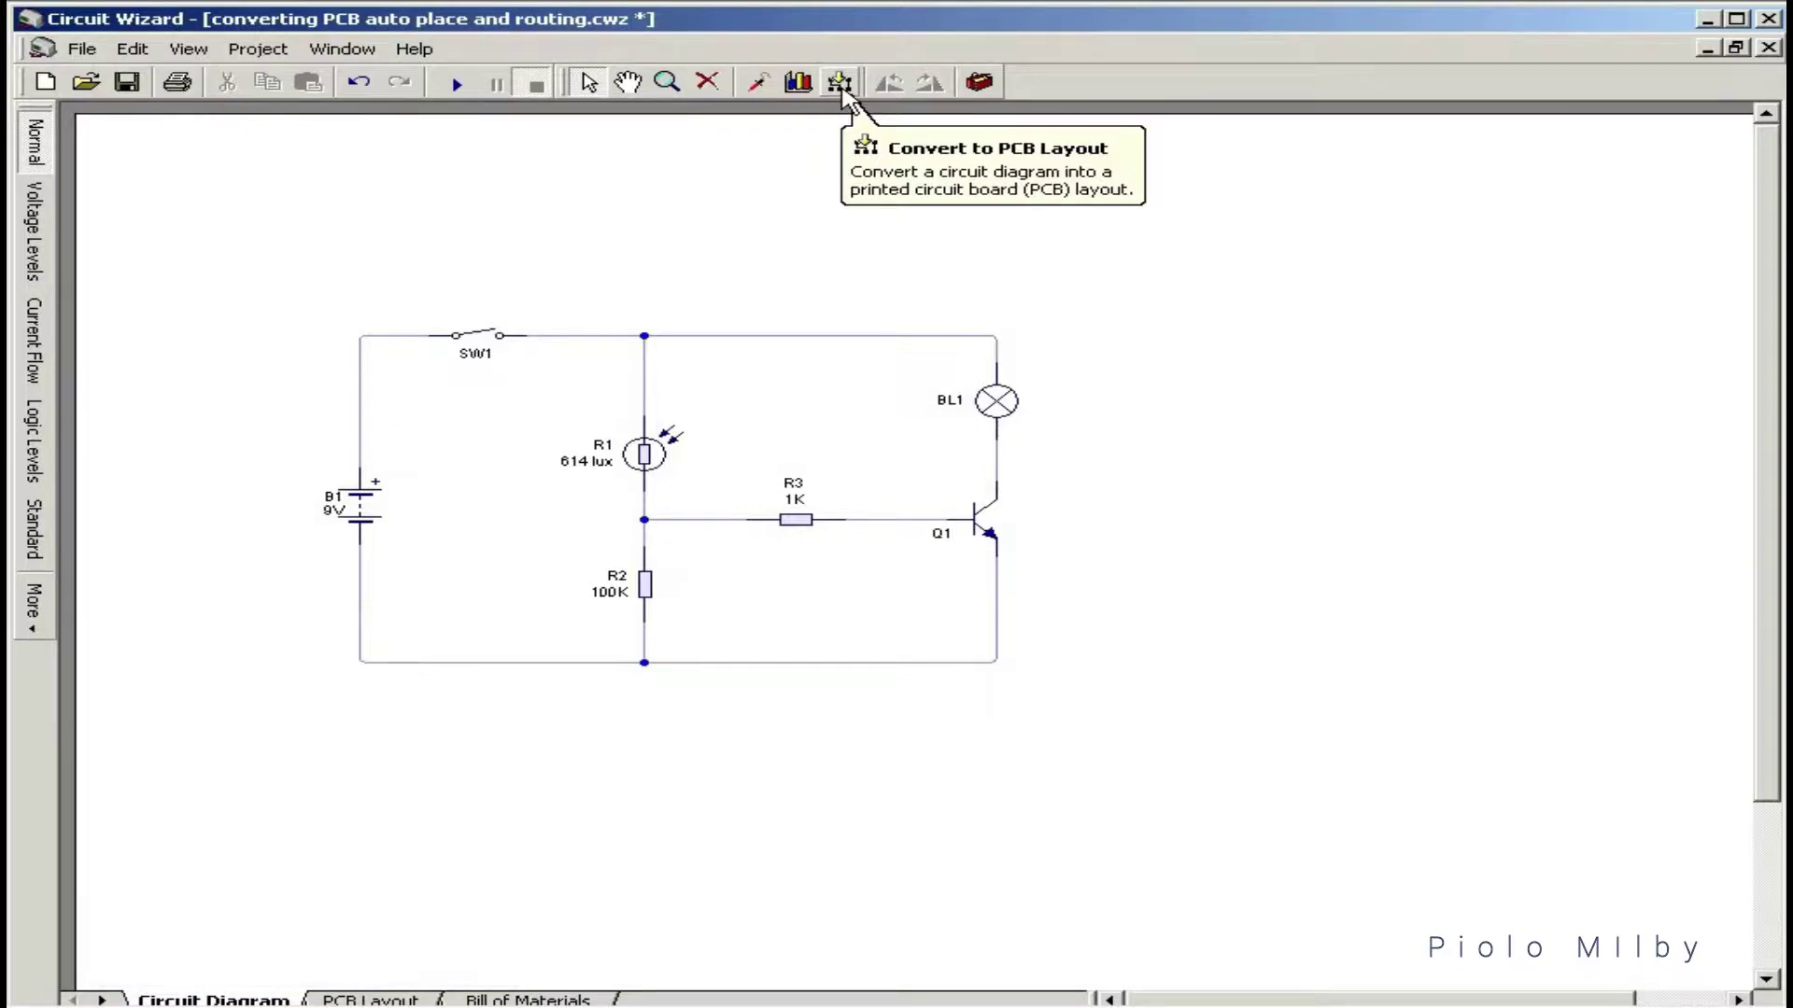
Start Convert to PCB Layout and advance past the wizard's introduction page
click(841, 86)
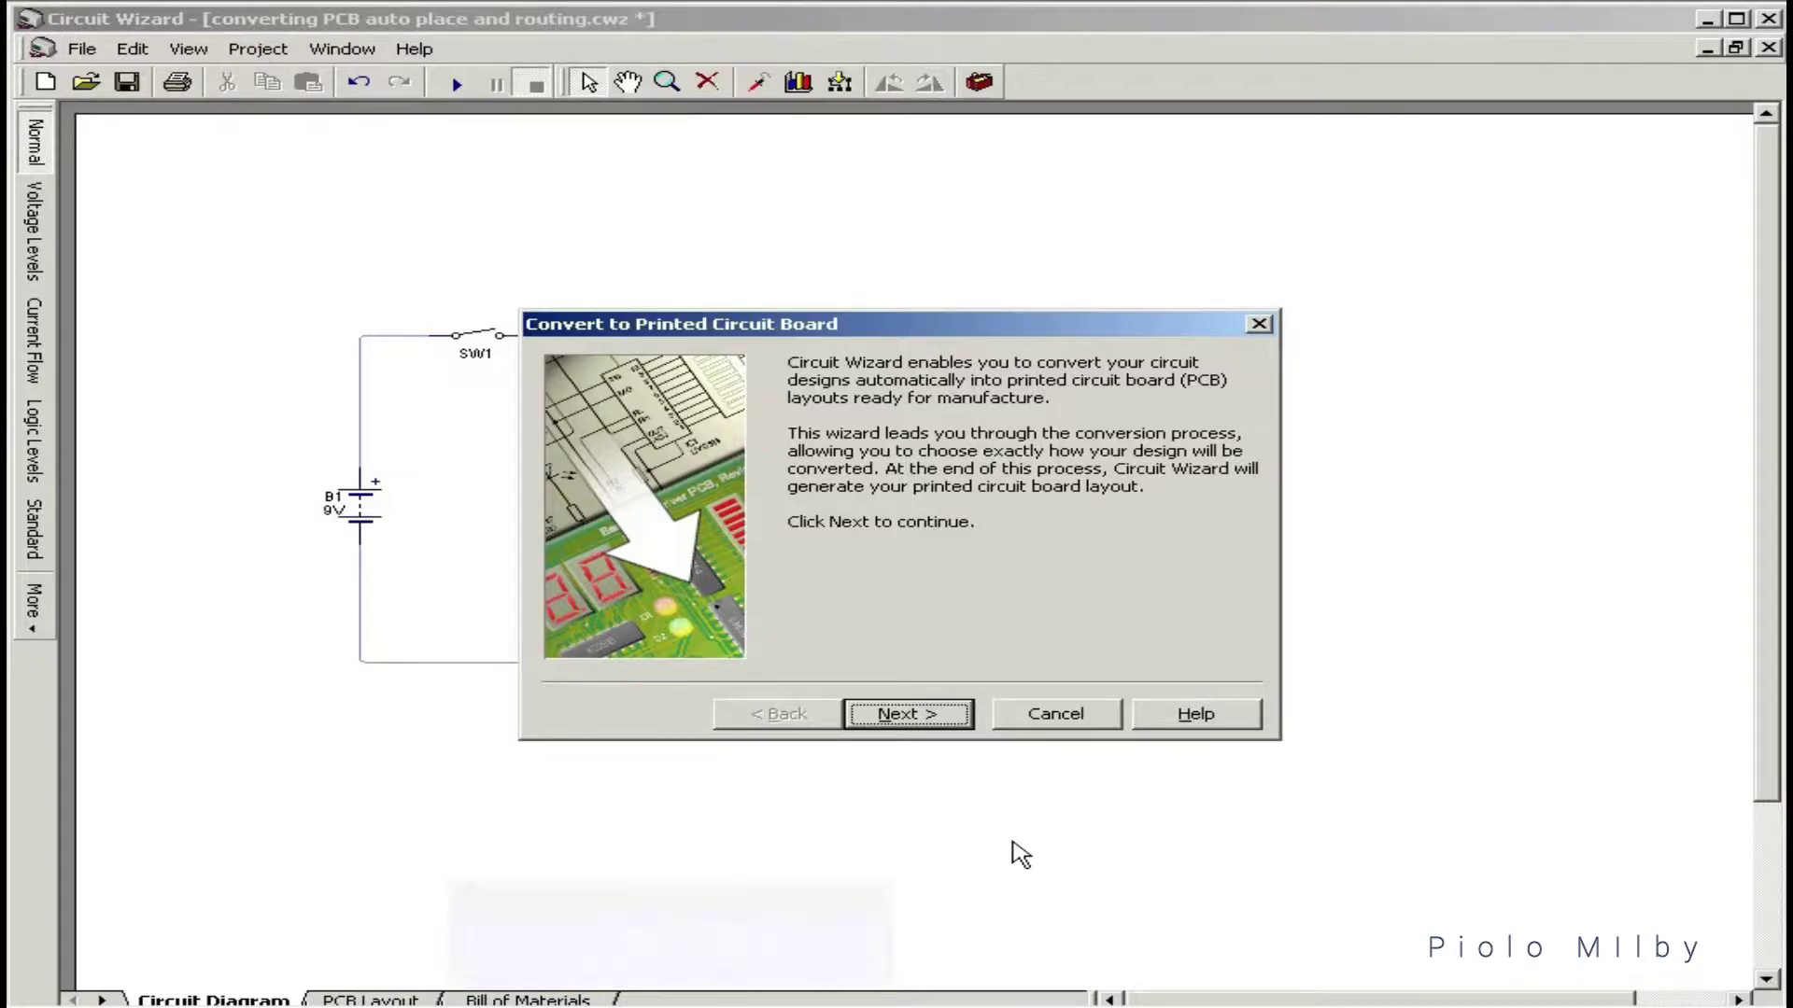
click(952, 713)
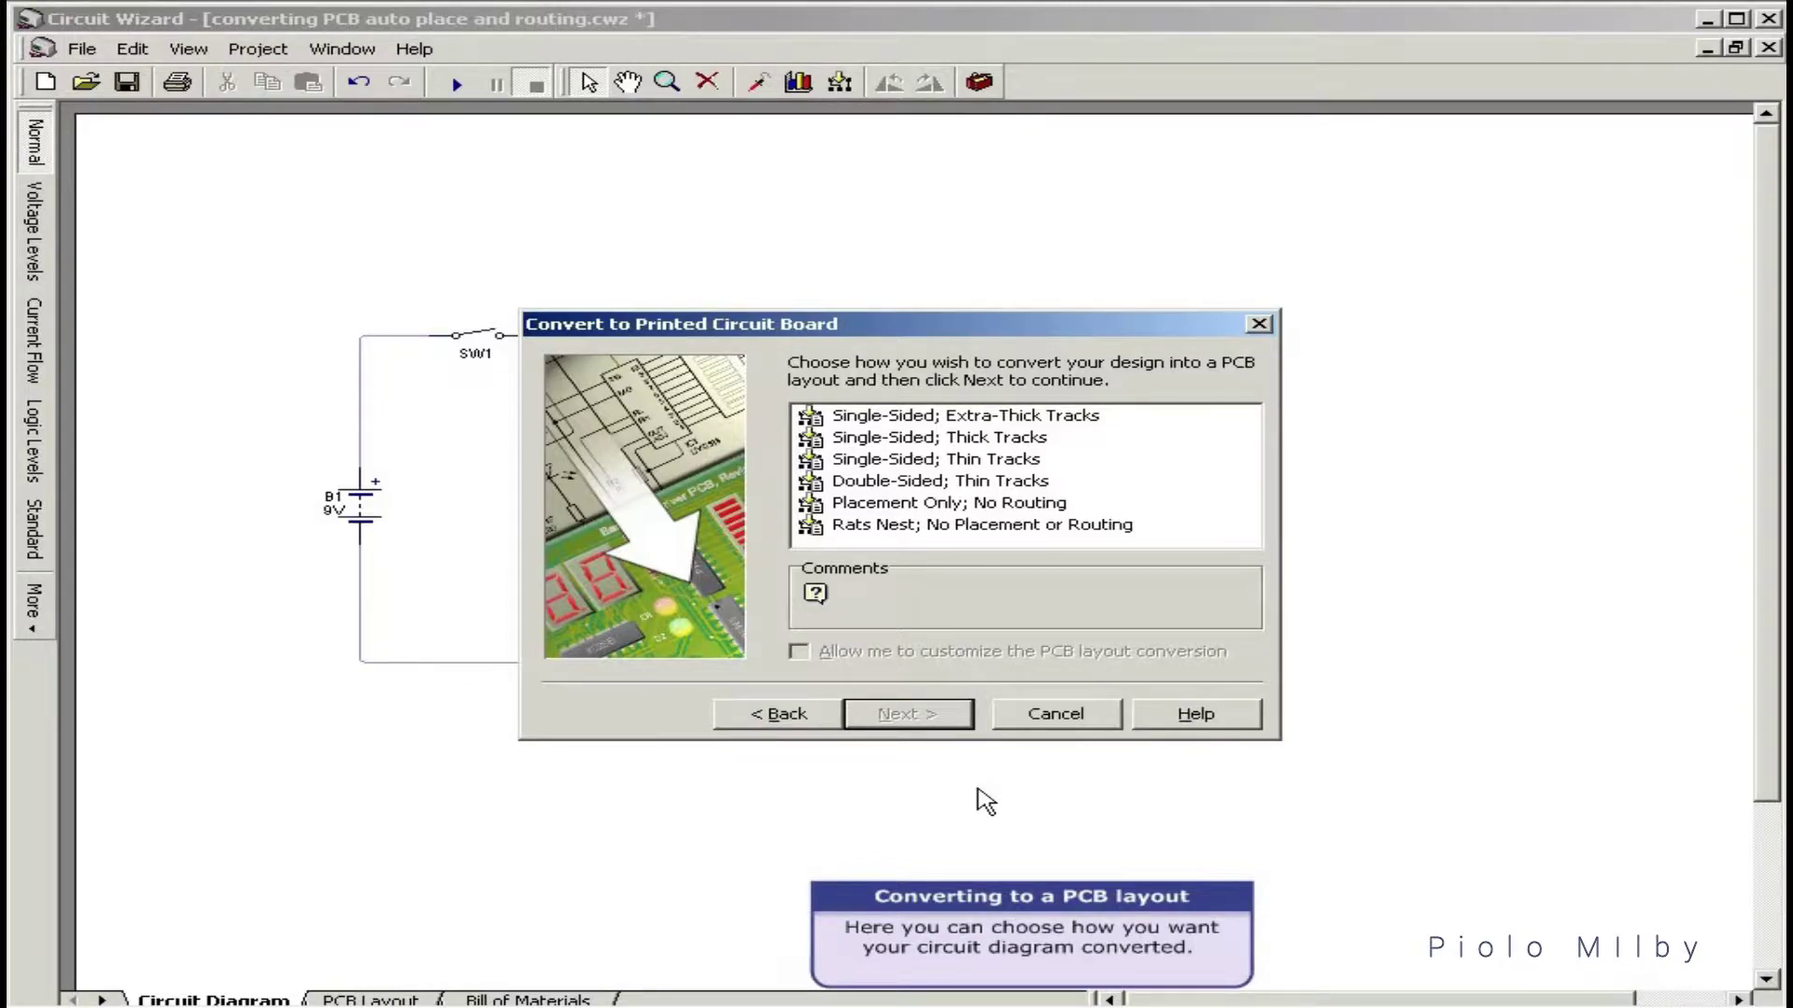
Preview each conversion option, then pick Single-Sided; Thick Tracks and continue to board shape
click(932, 422)
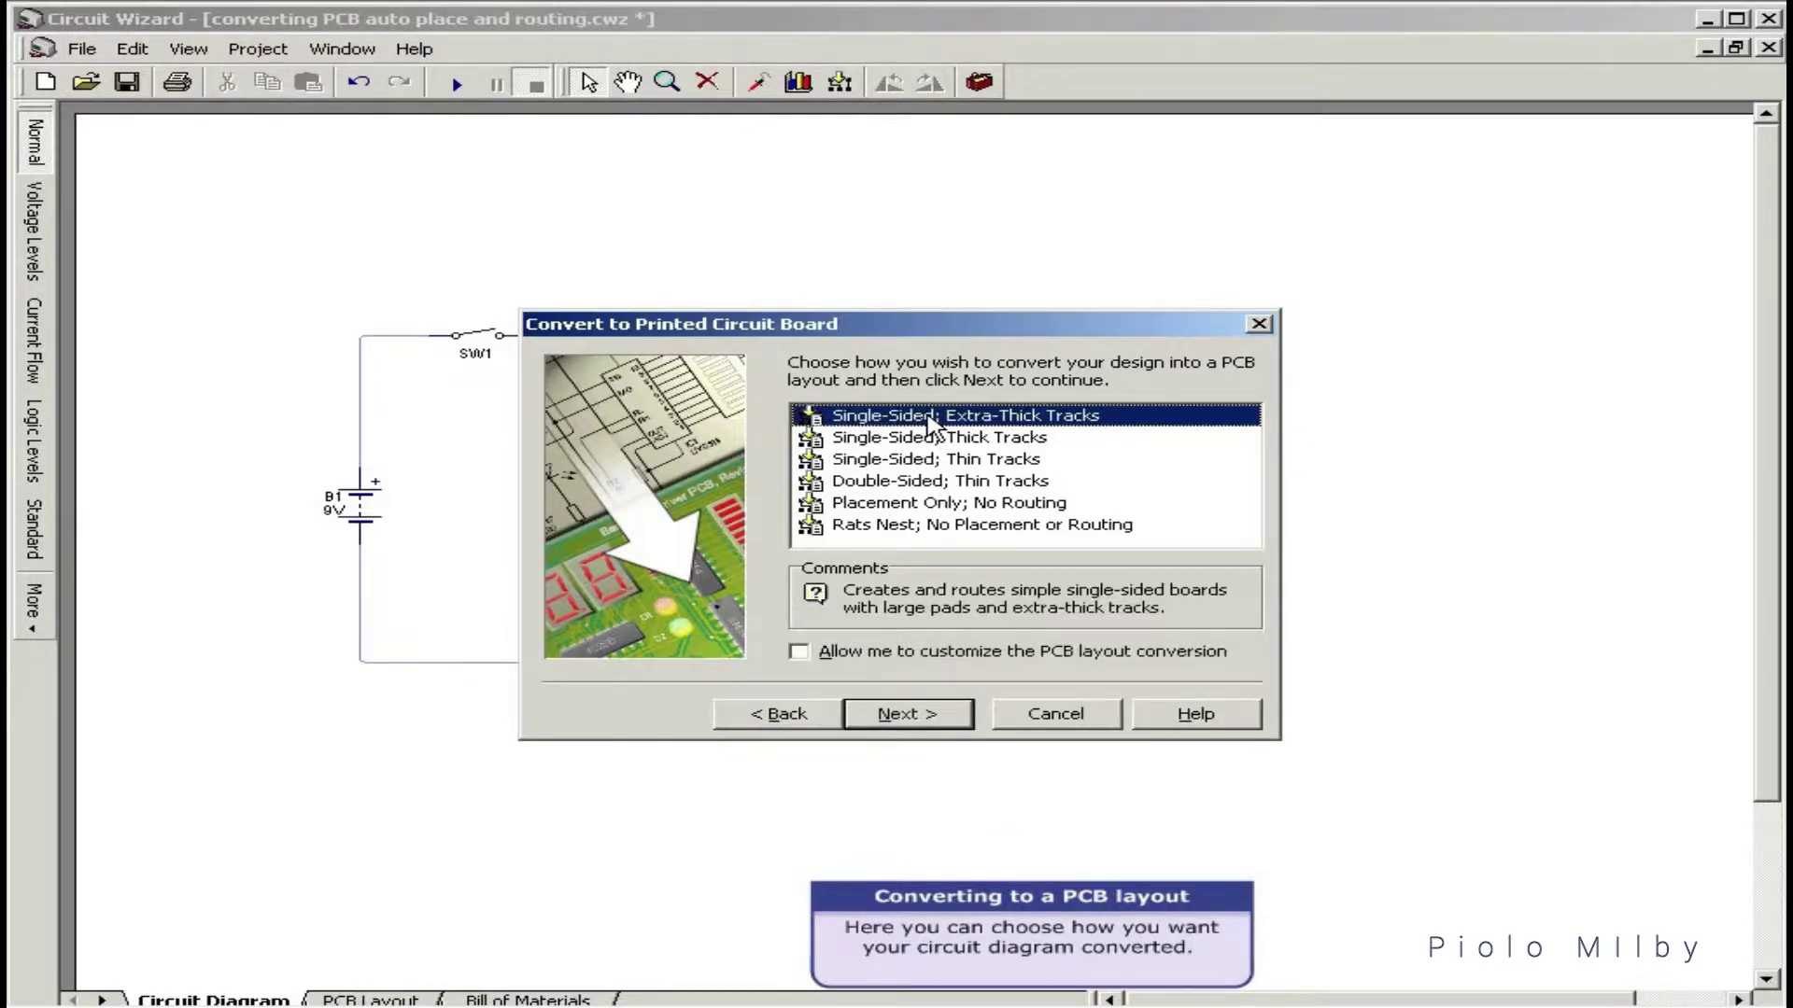
click(930, 438)
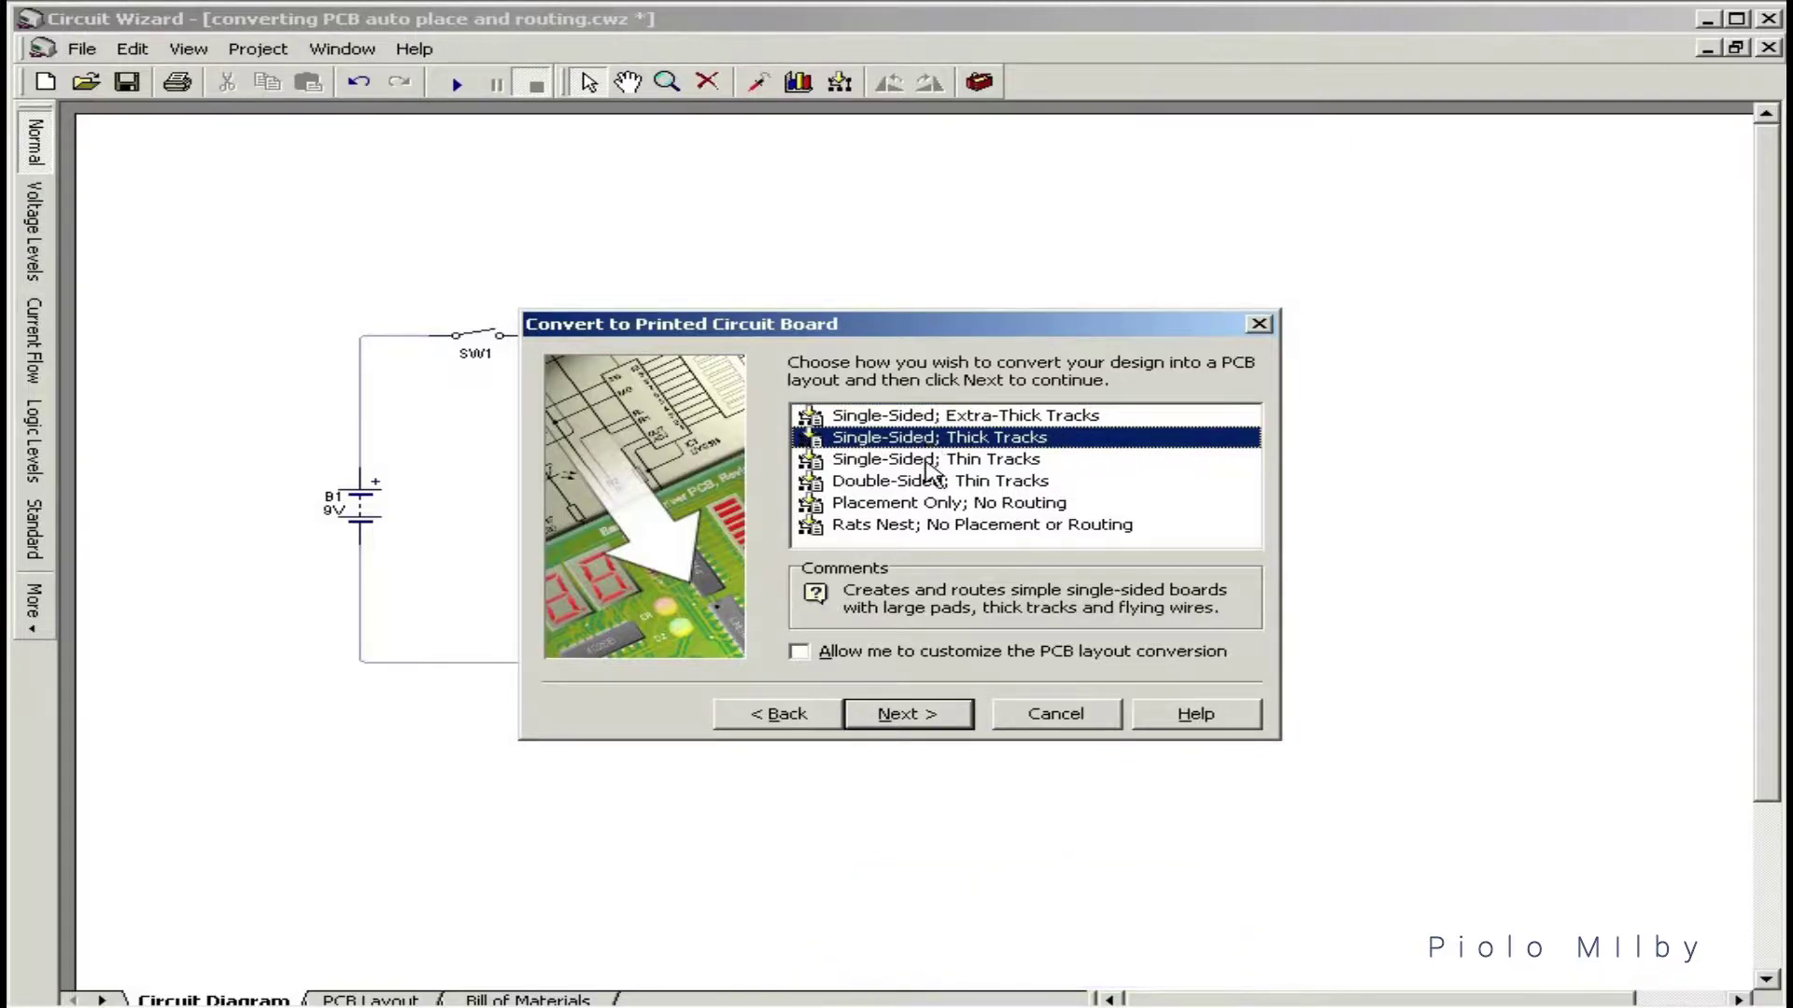
click(927, 460)
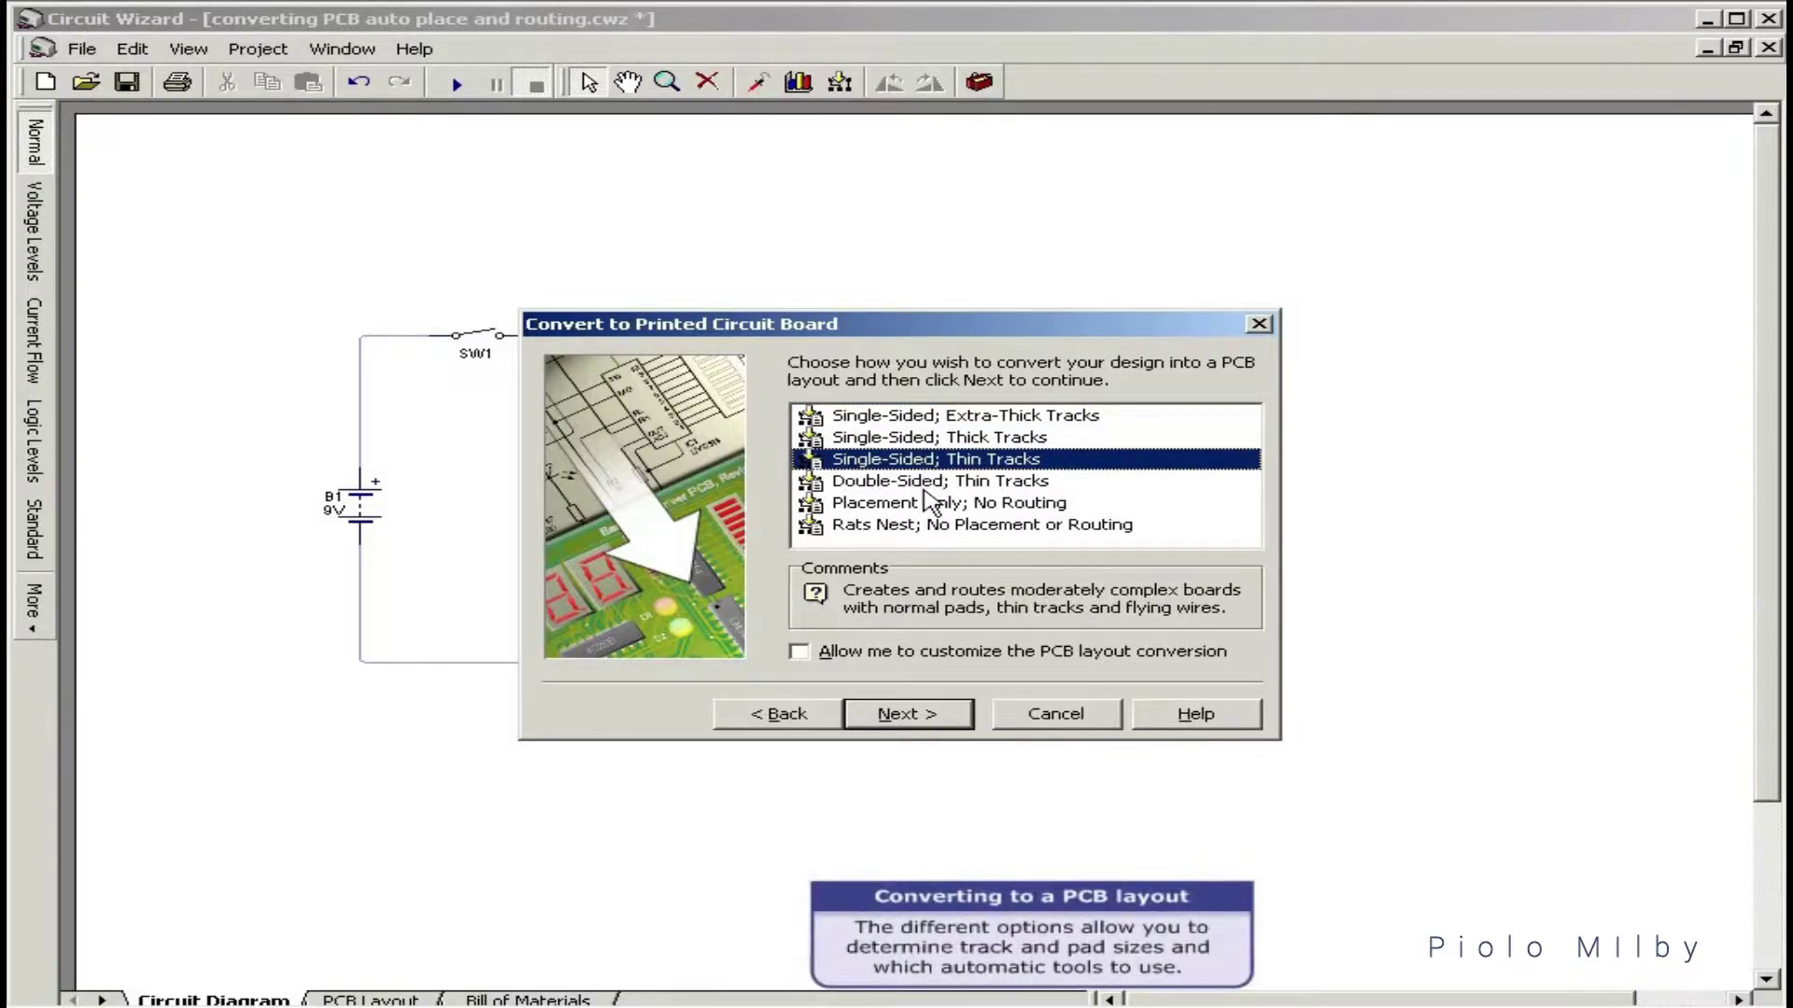
click(926, 483)
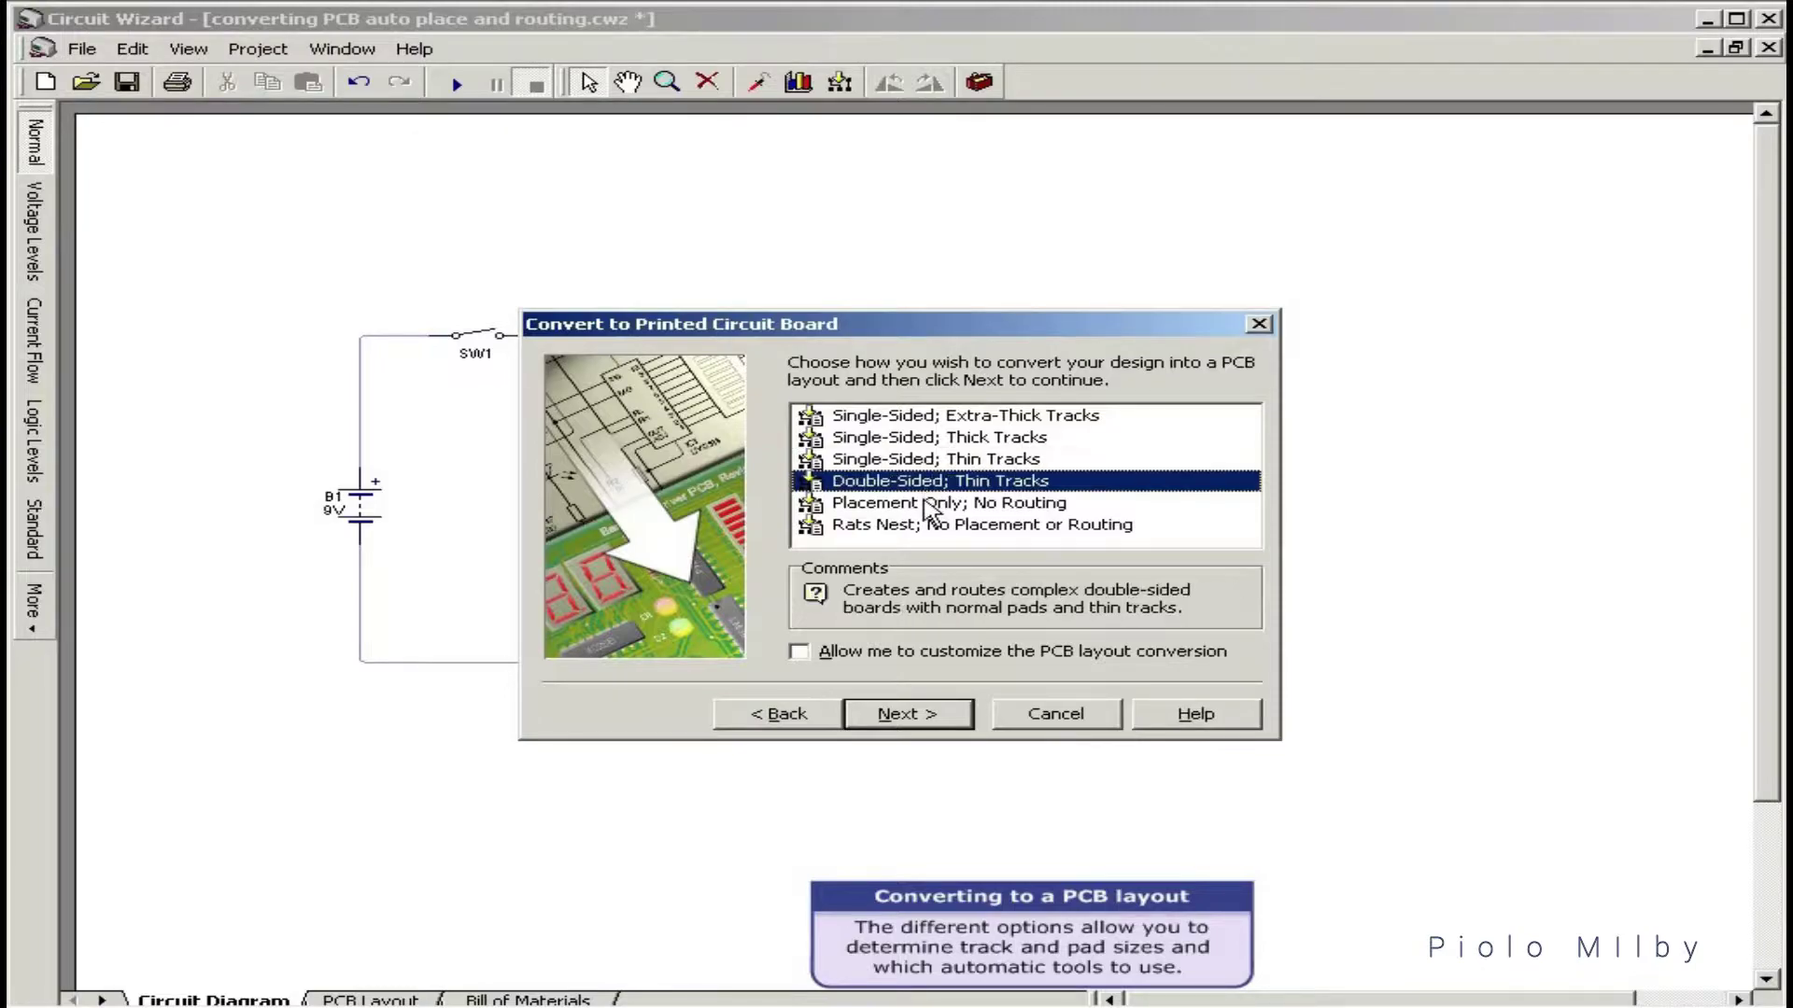
click(930, 506)
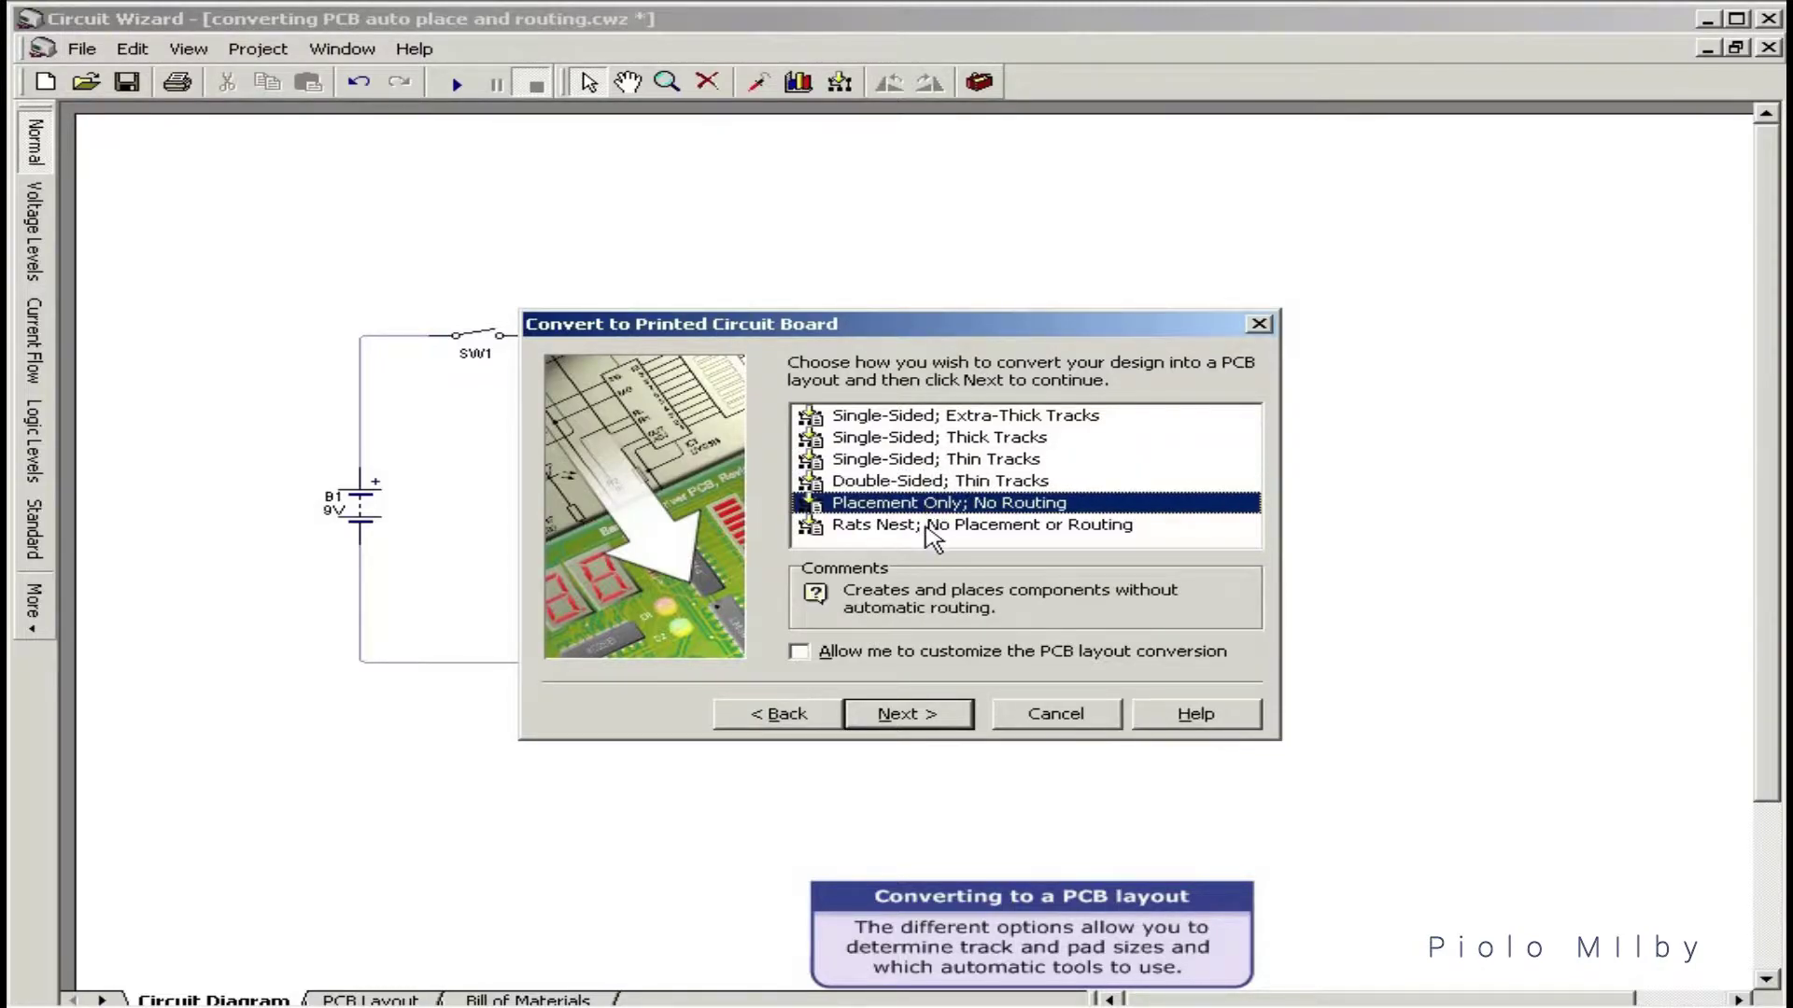
click(934, 527)
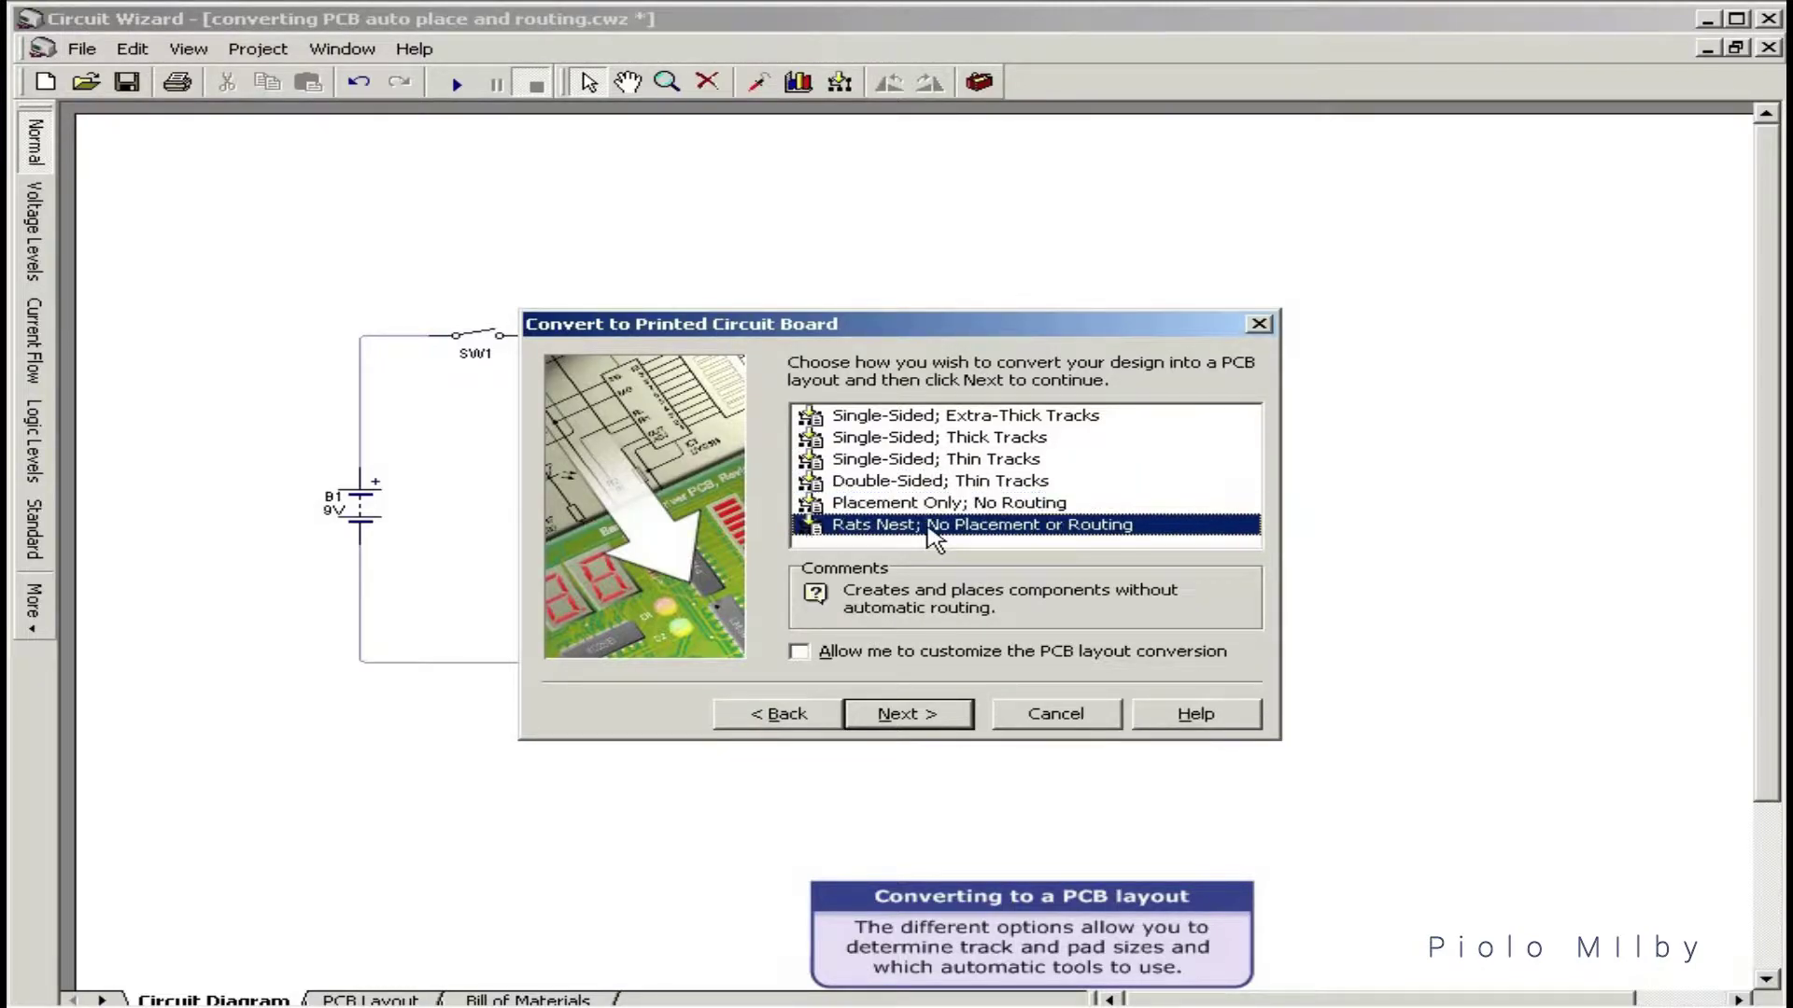
click(924, 438)
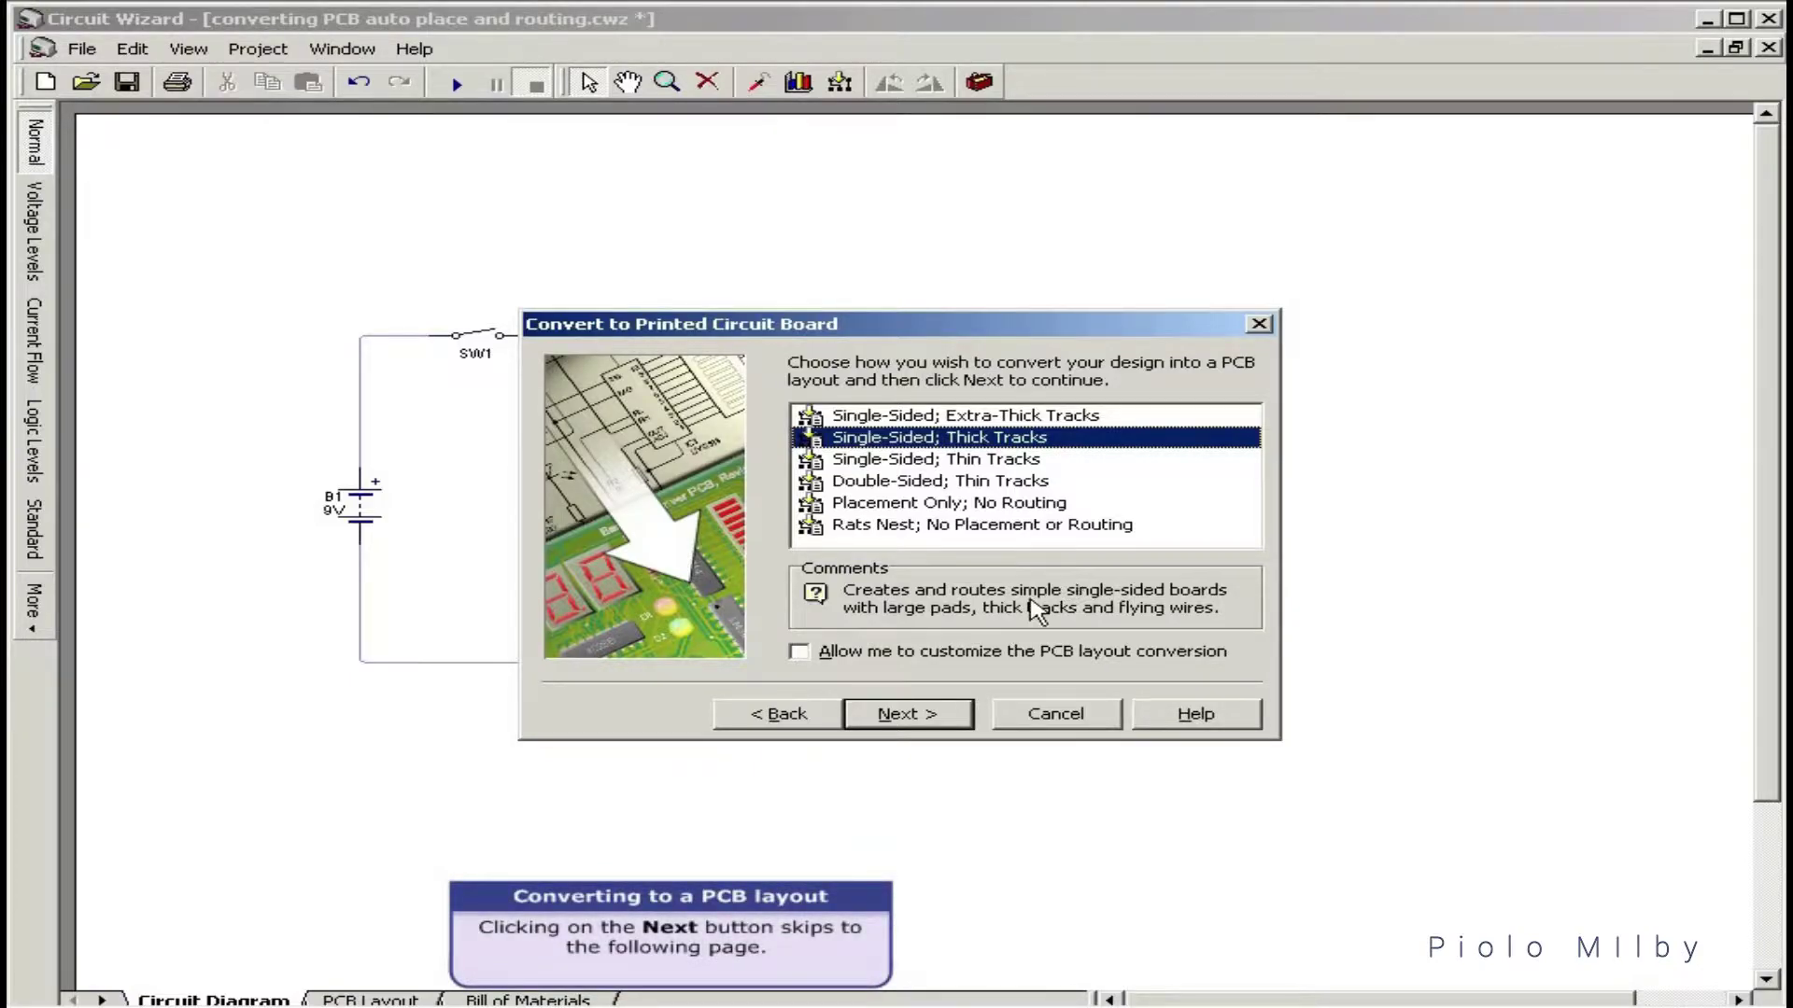
click(916, 721)
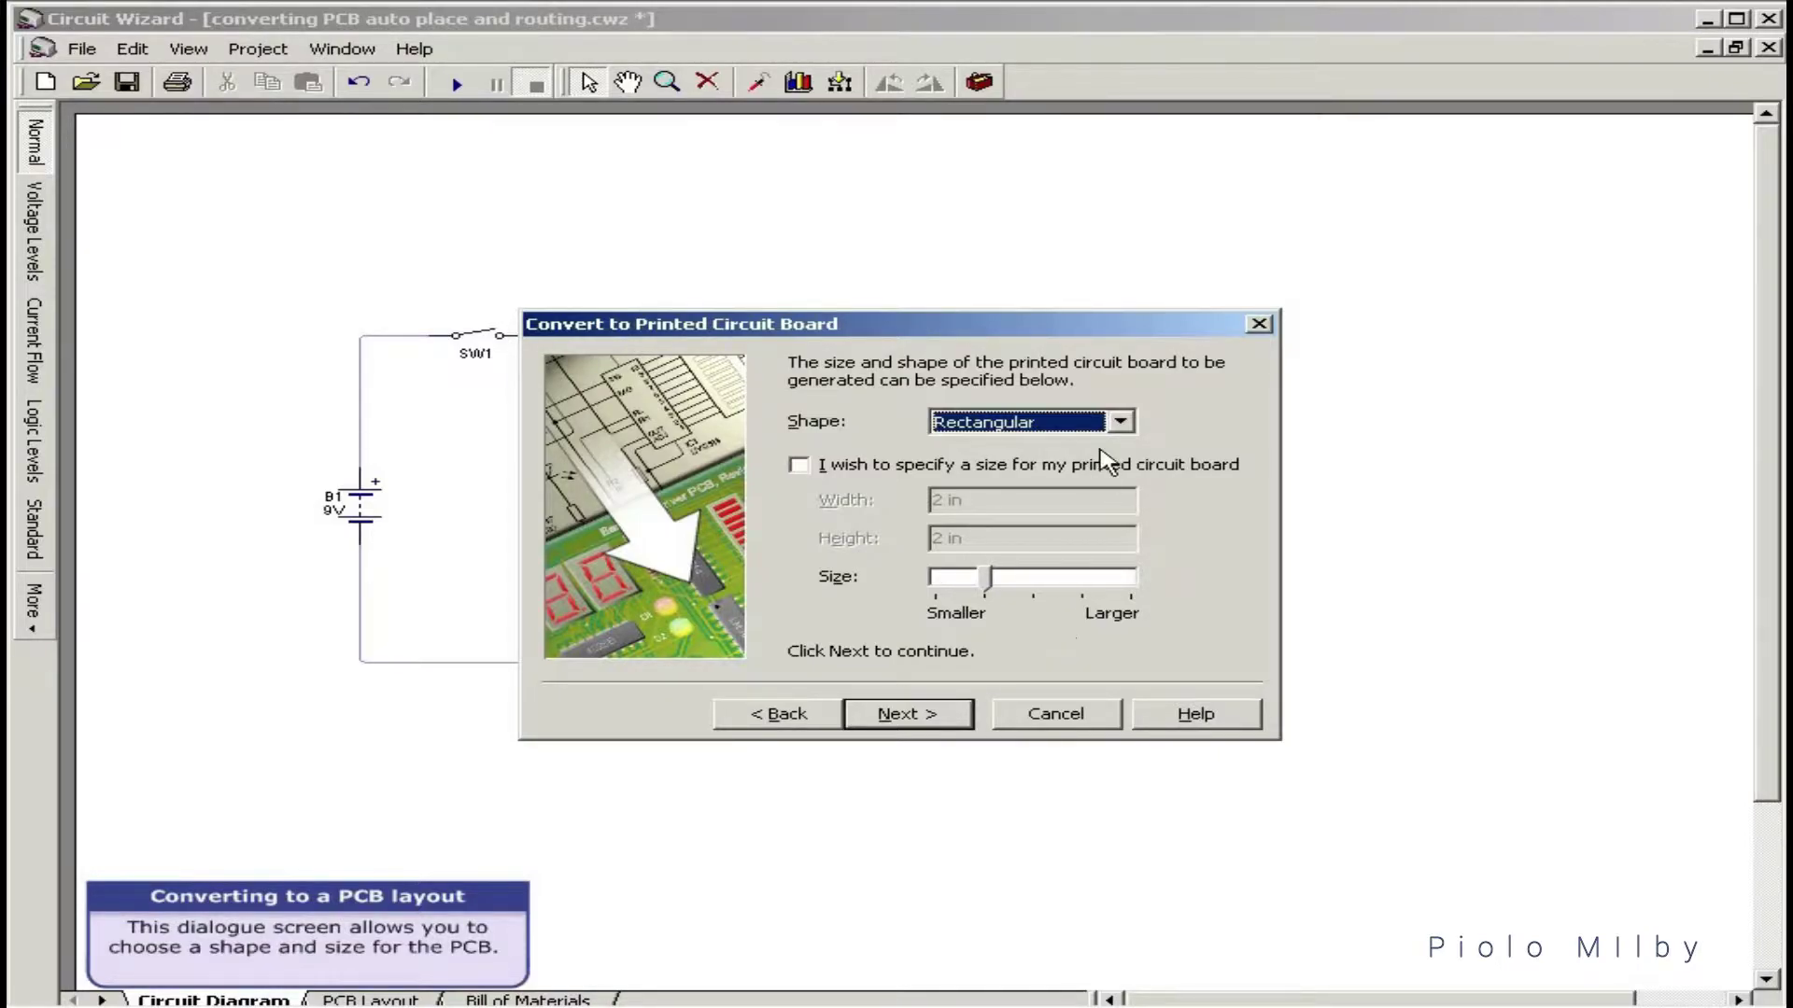
Set the board shape to Circular, adjust its size, and advance to the final page
click(1120, 425)
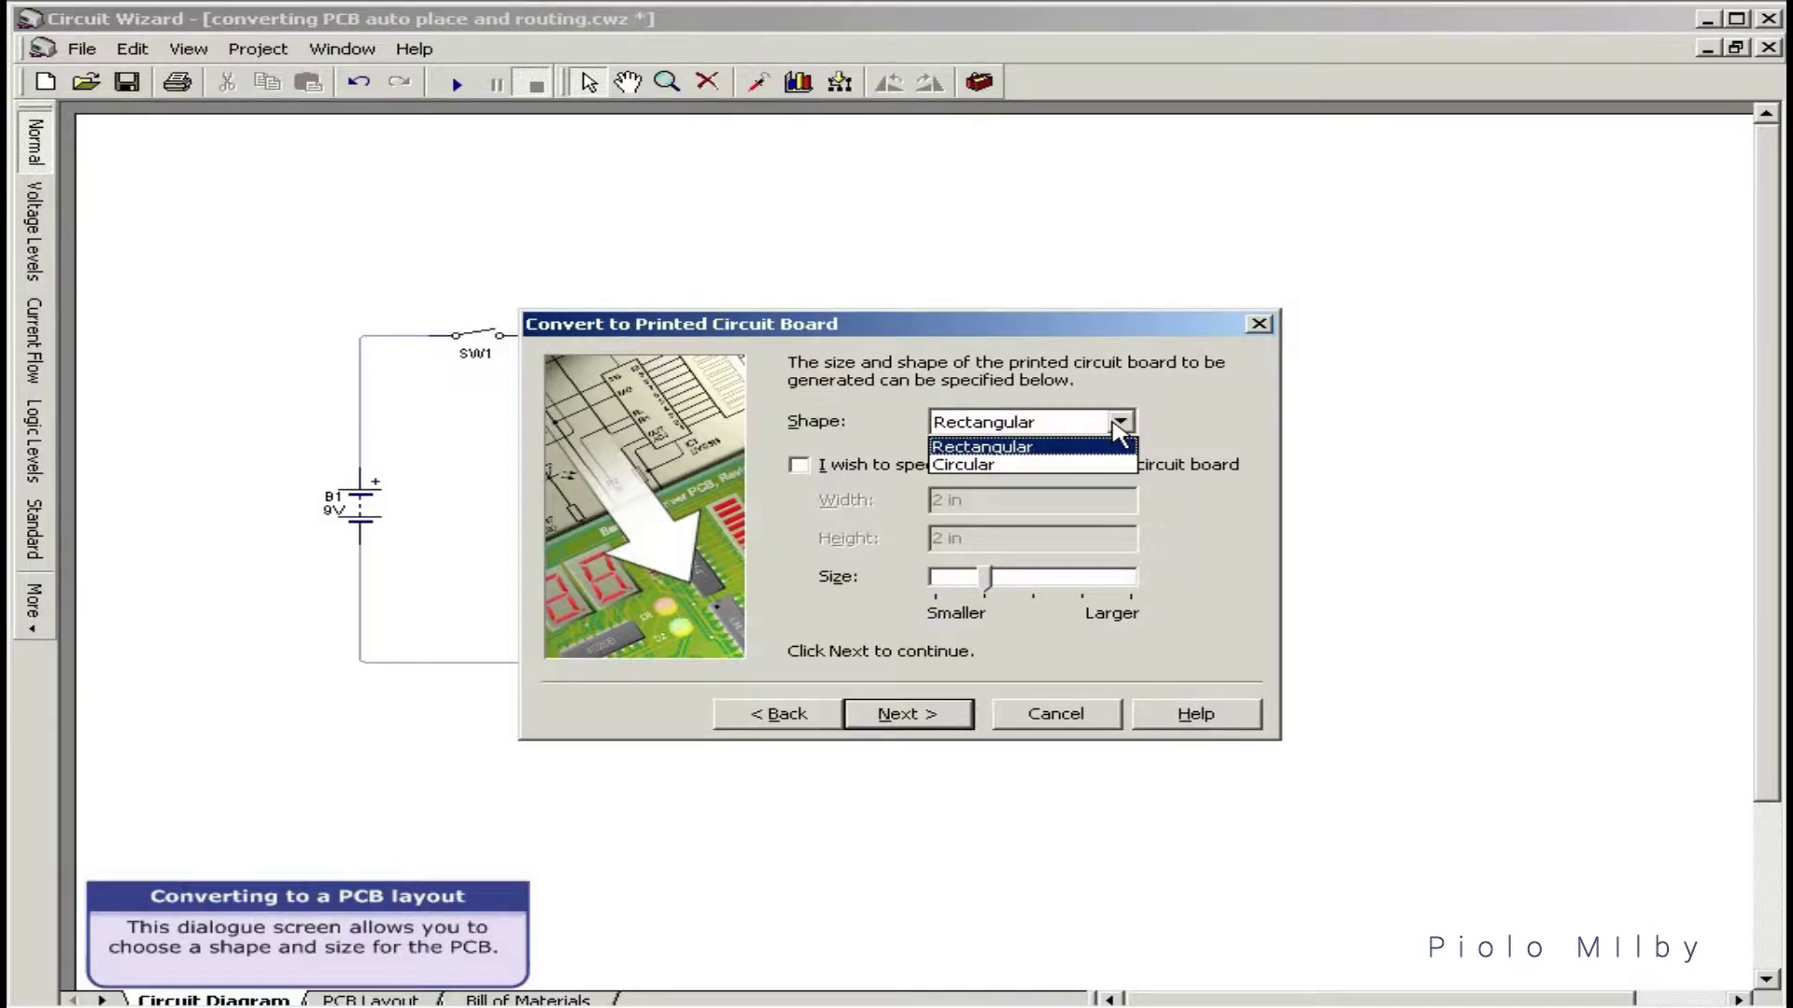
click(1054, 465)
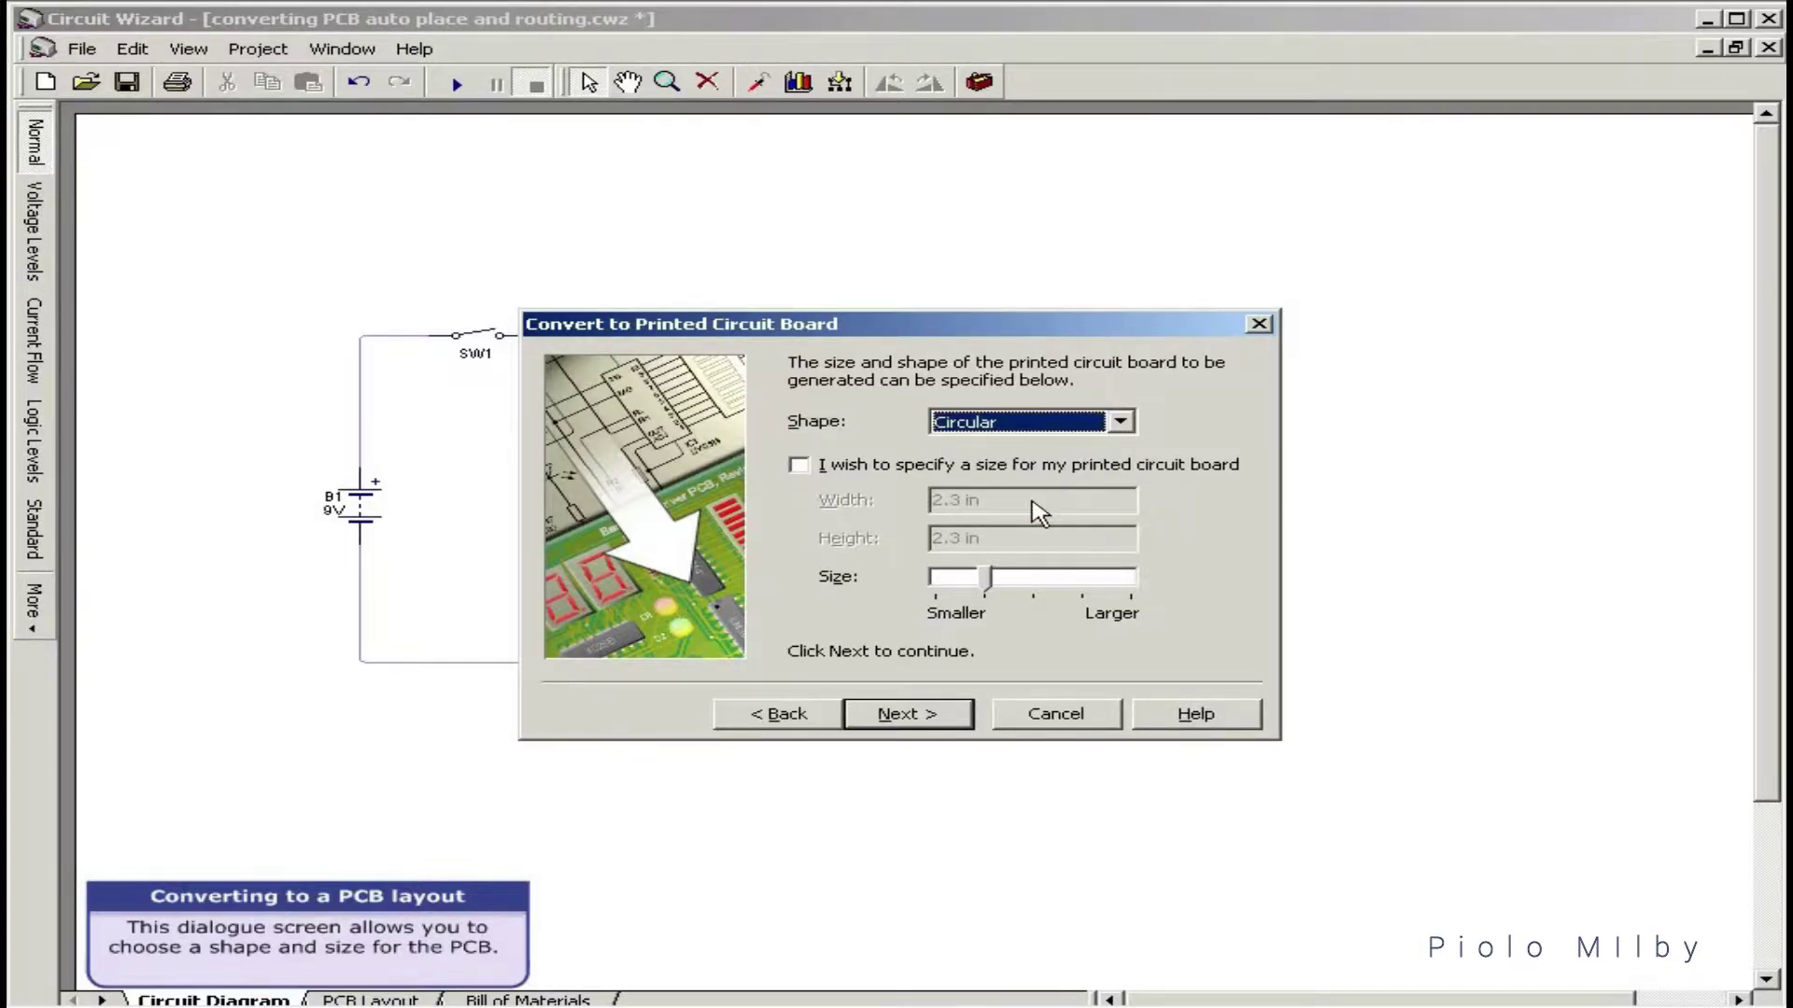
mouse_move(987, 579)
mouse_down()
mouse_move(1092, 588)
mouse_move(1129, 571)
mouse_move(991, 590)
mouse_up()
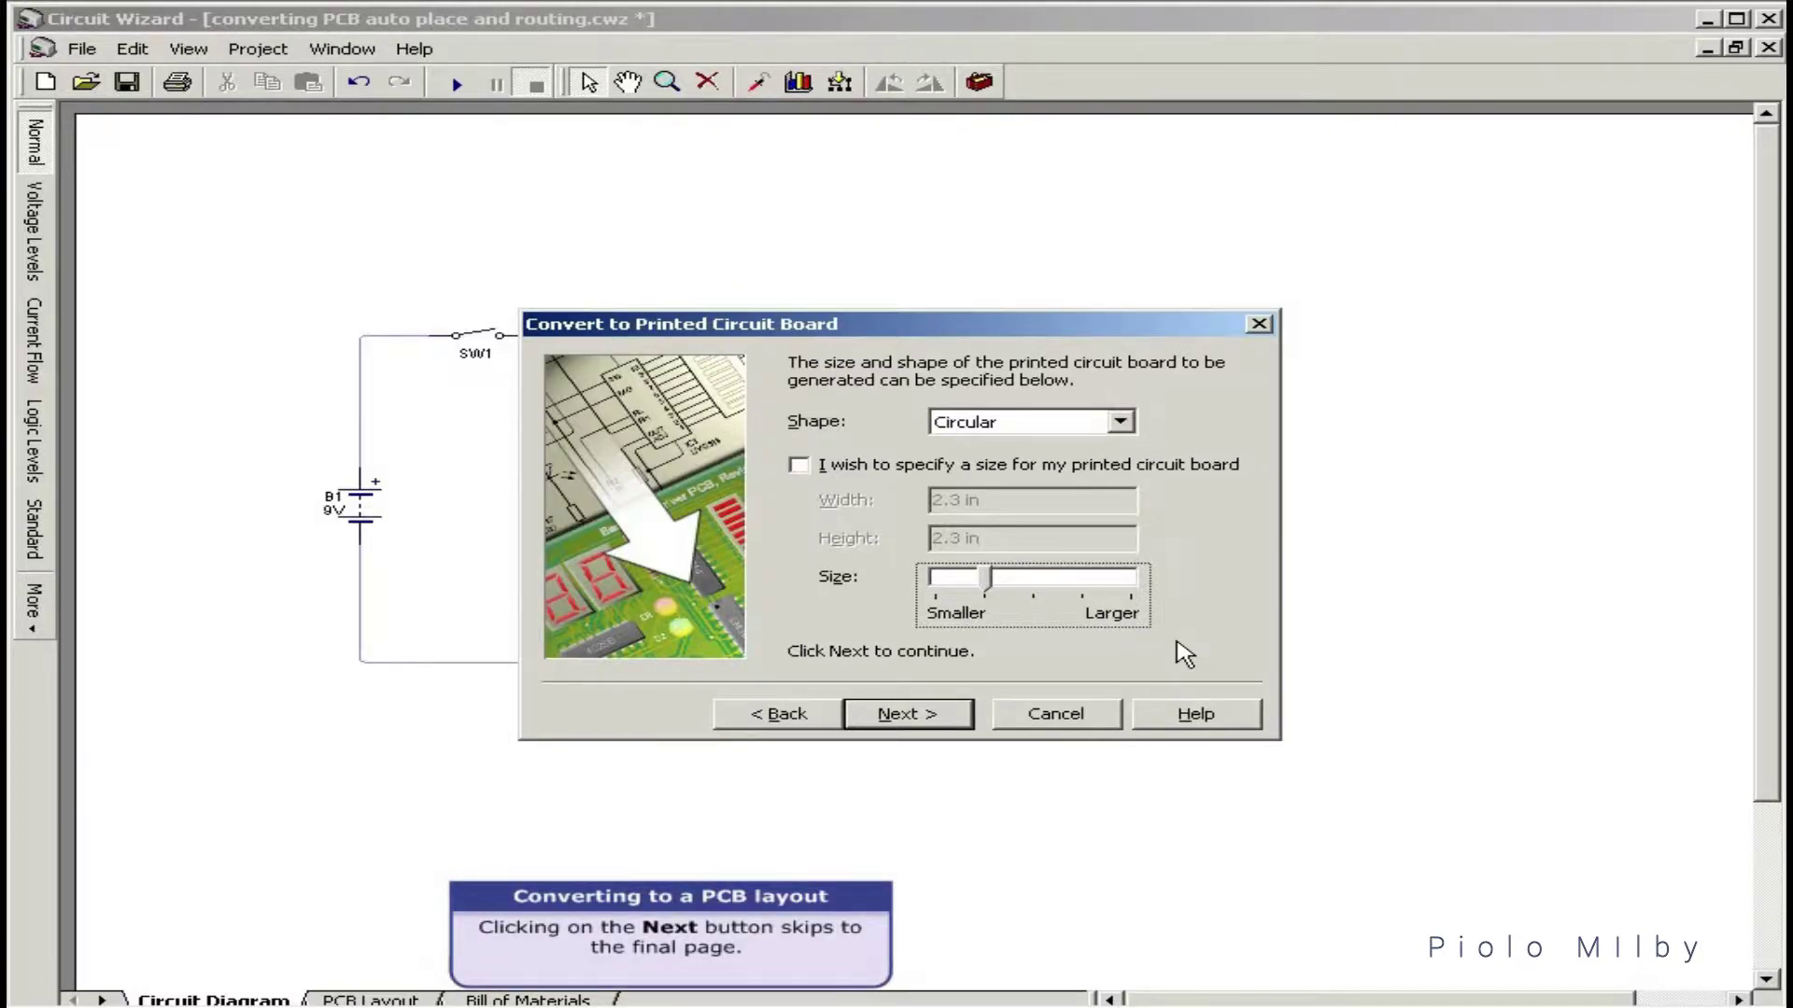
click(929, 723)
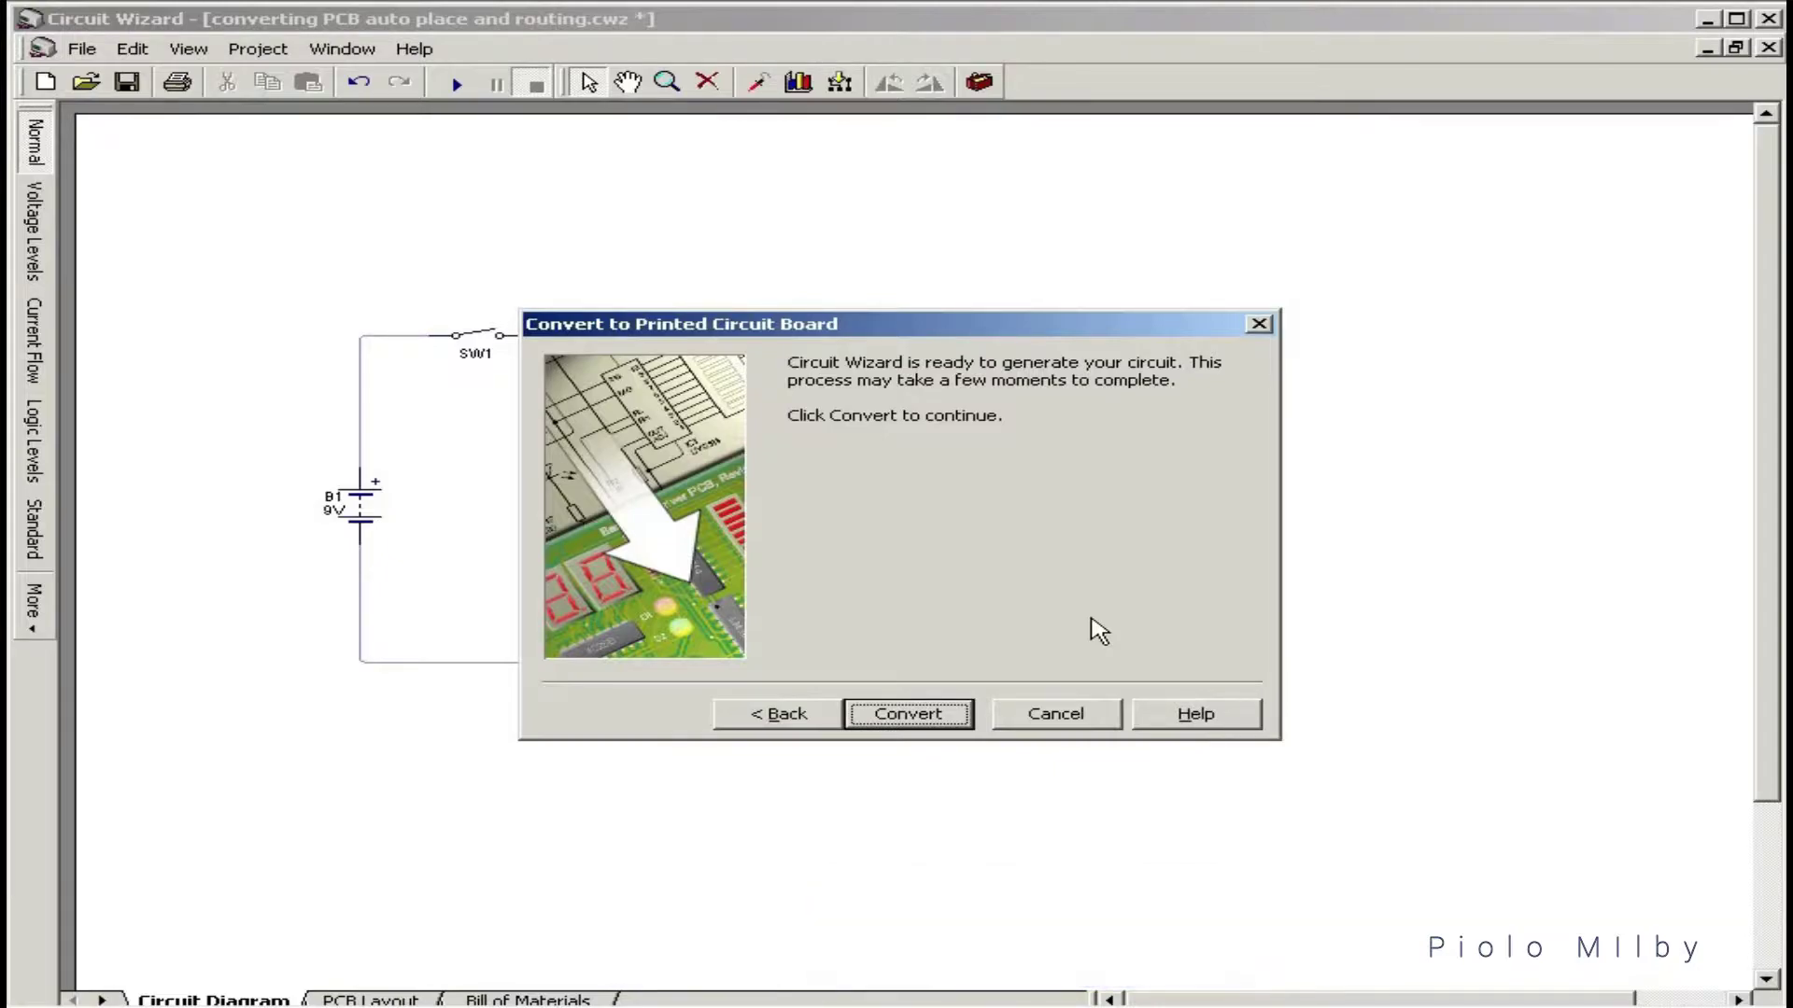
Convert to the circular PCB and acknowledge the 'Automatic routing completed' message
click(934, 724)
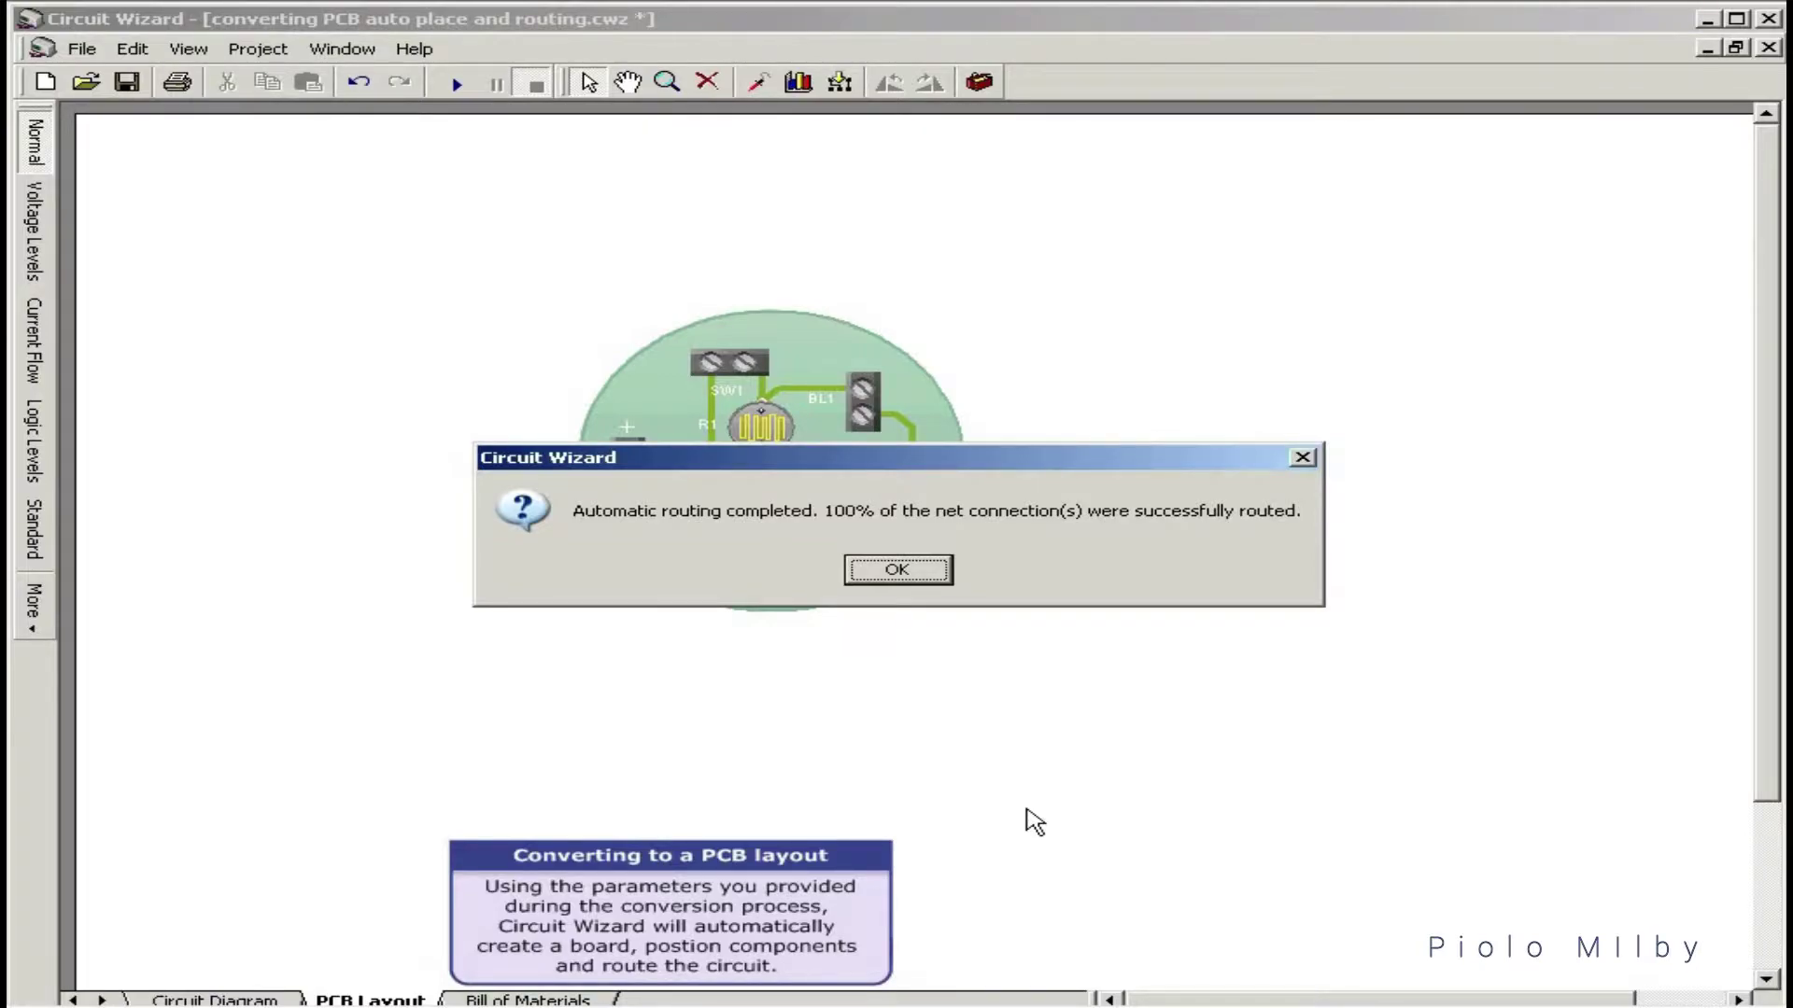
click(863, 568)
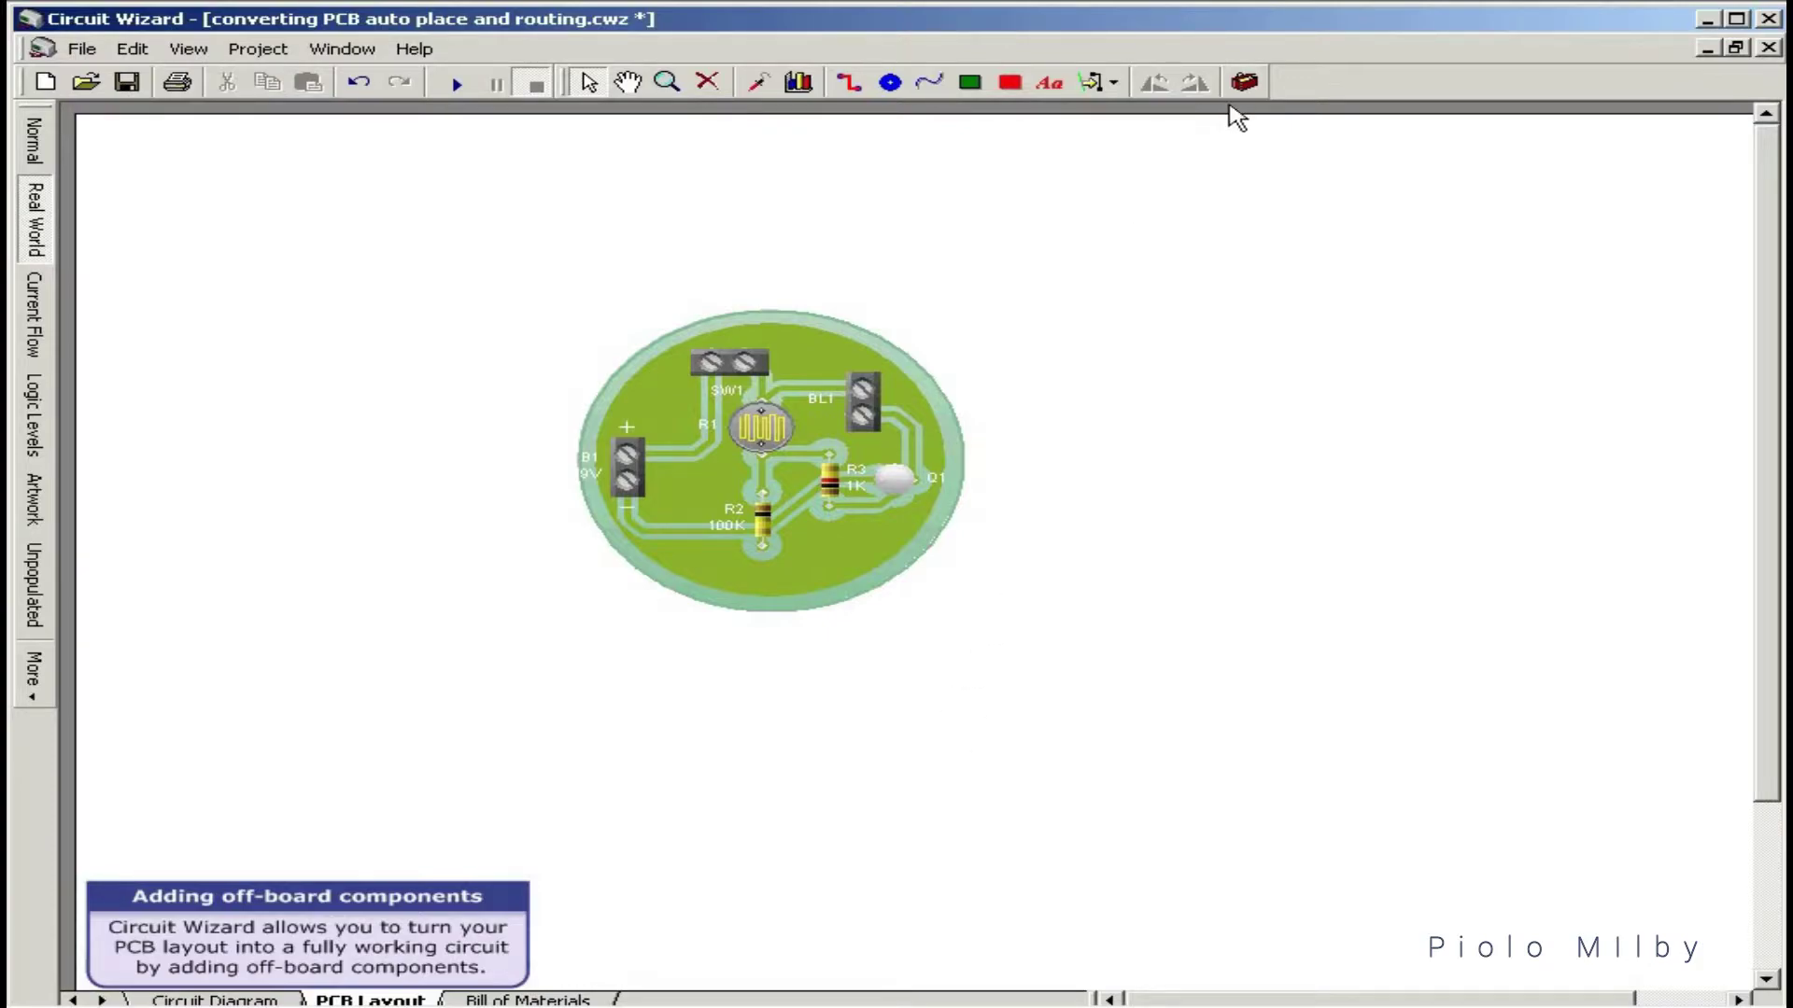
Place a PP3 battery from Off-Board Power Supplies and wire the lamp to BL1's terminals
click(1247, 83)
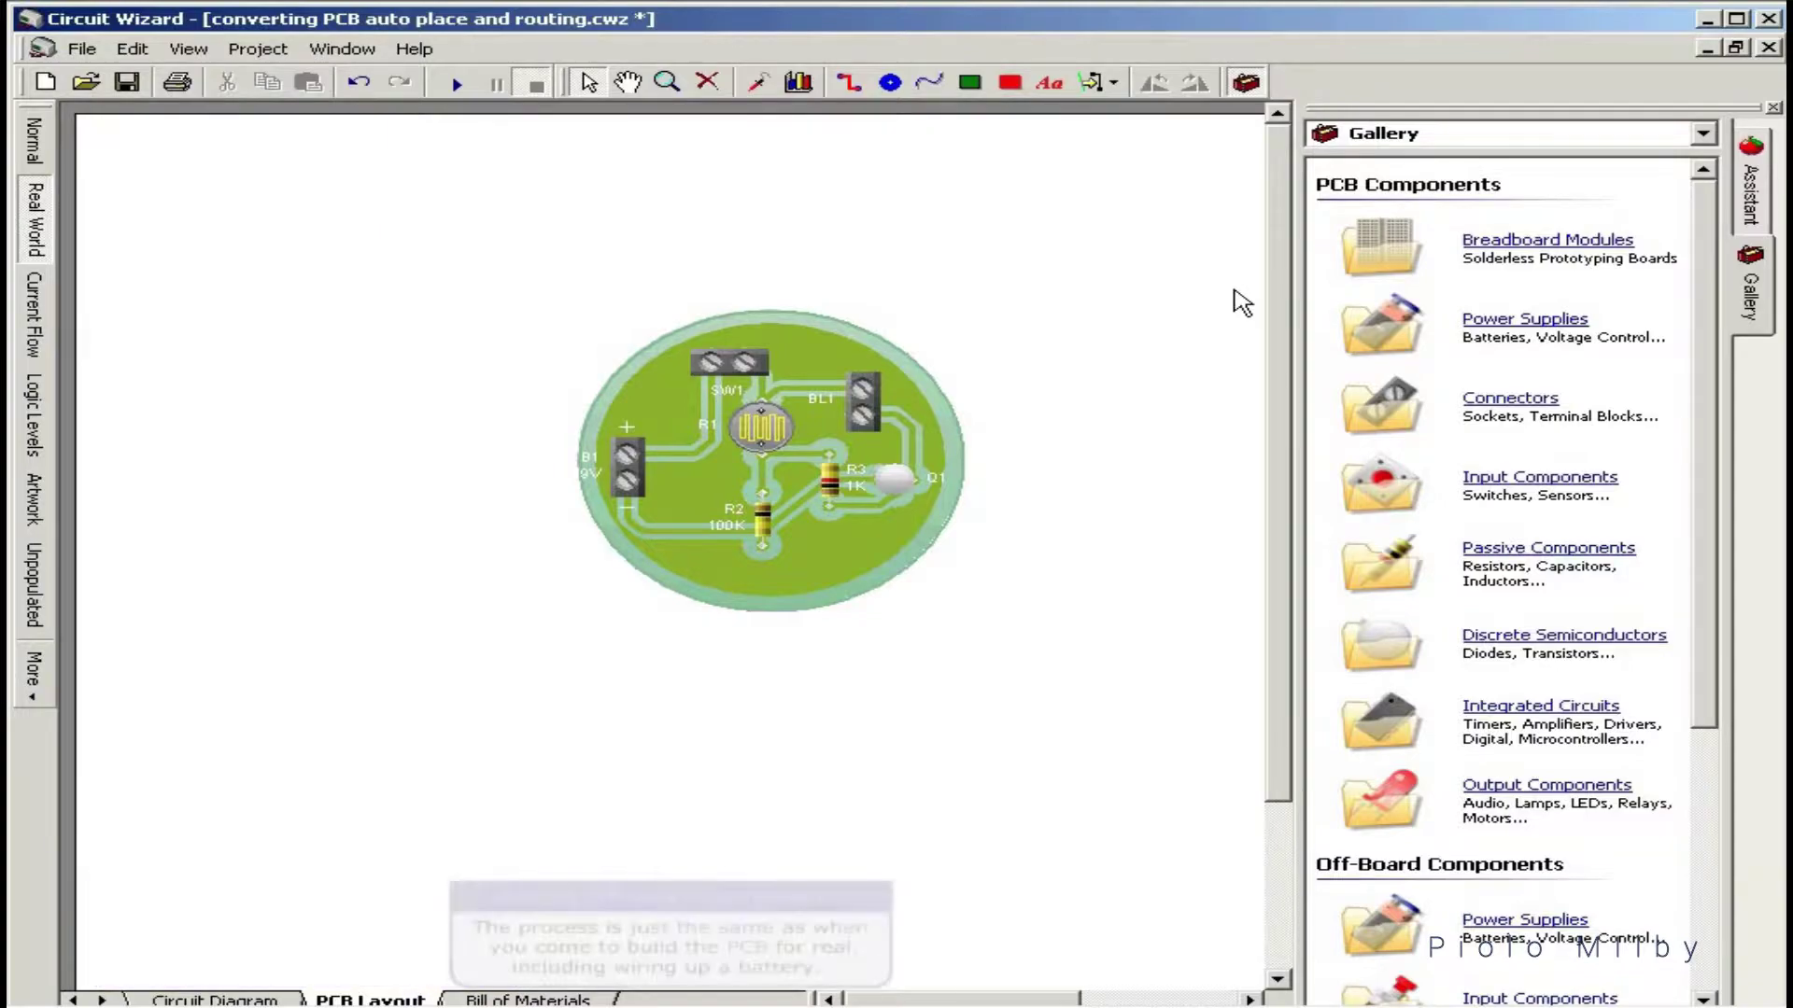
drag(1713, 533, 1721, 769)
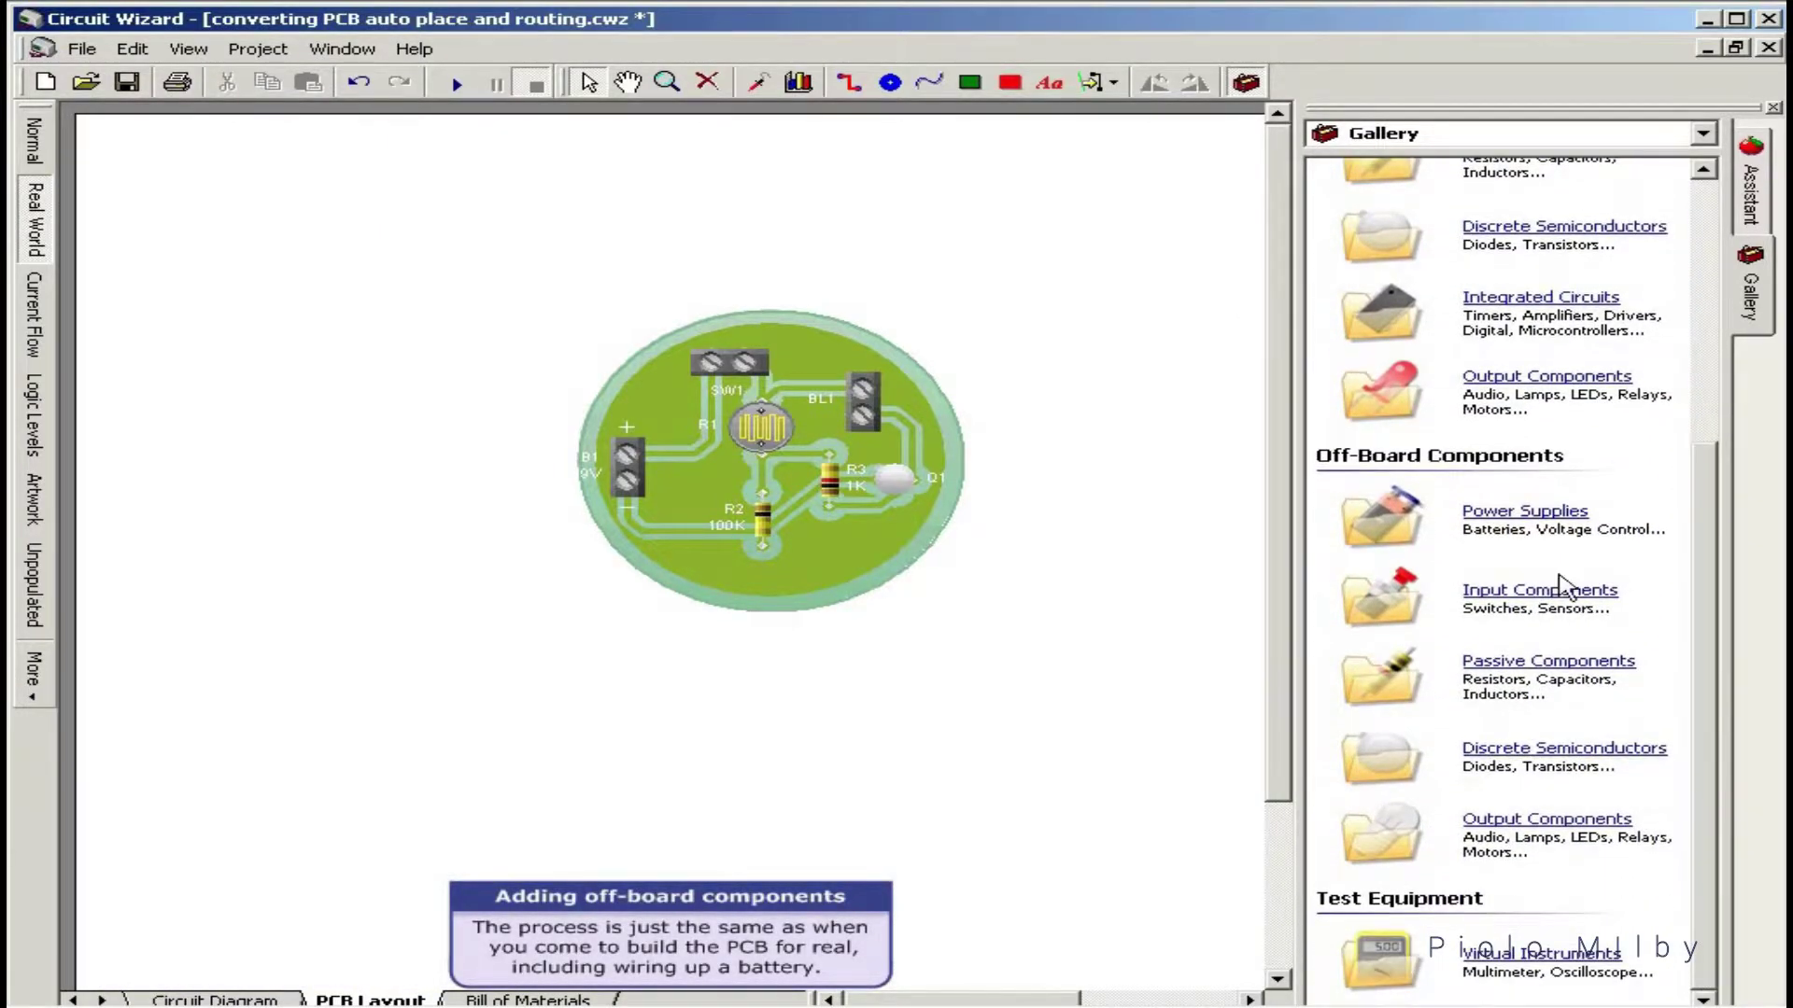
click(1520, 541)
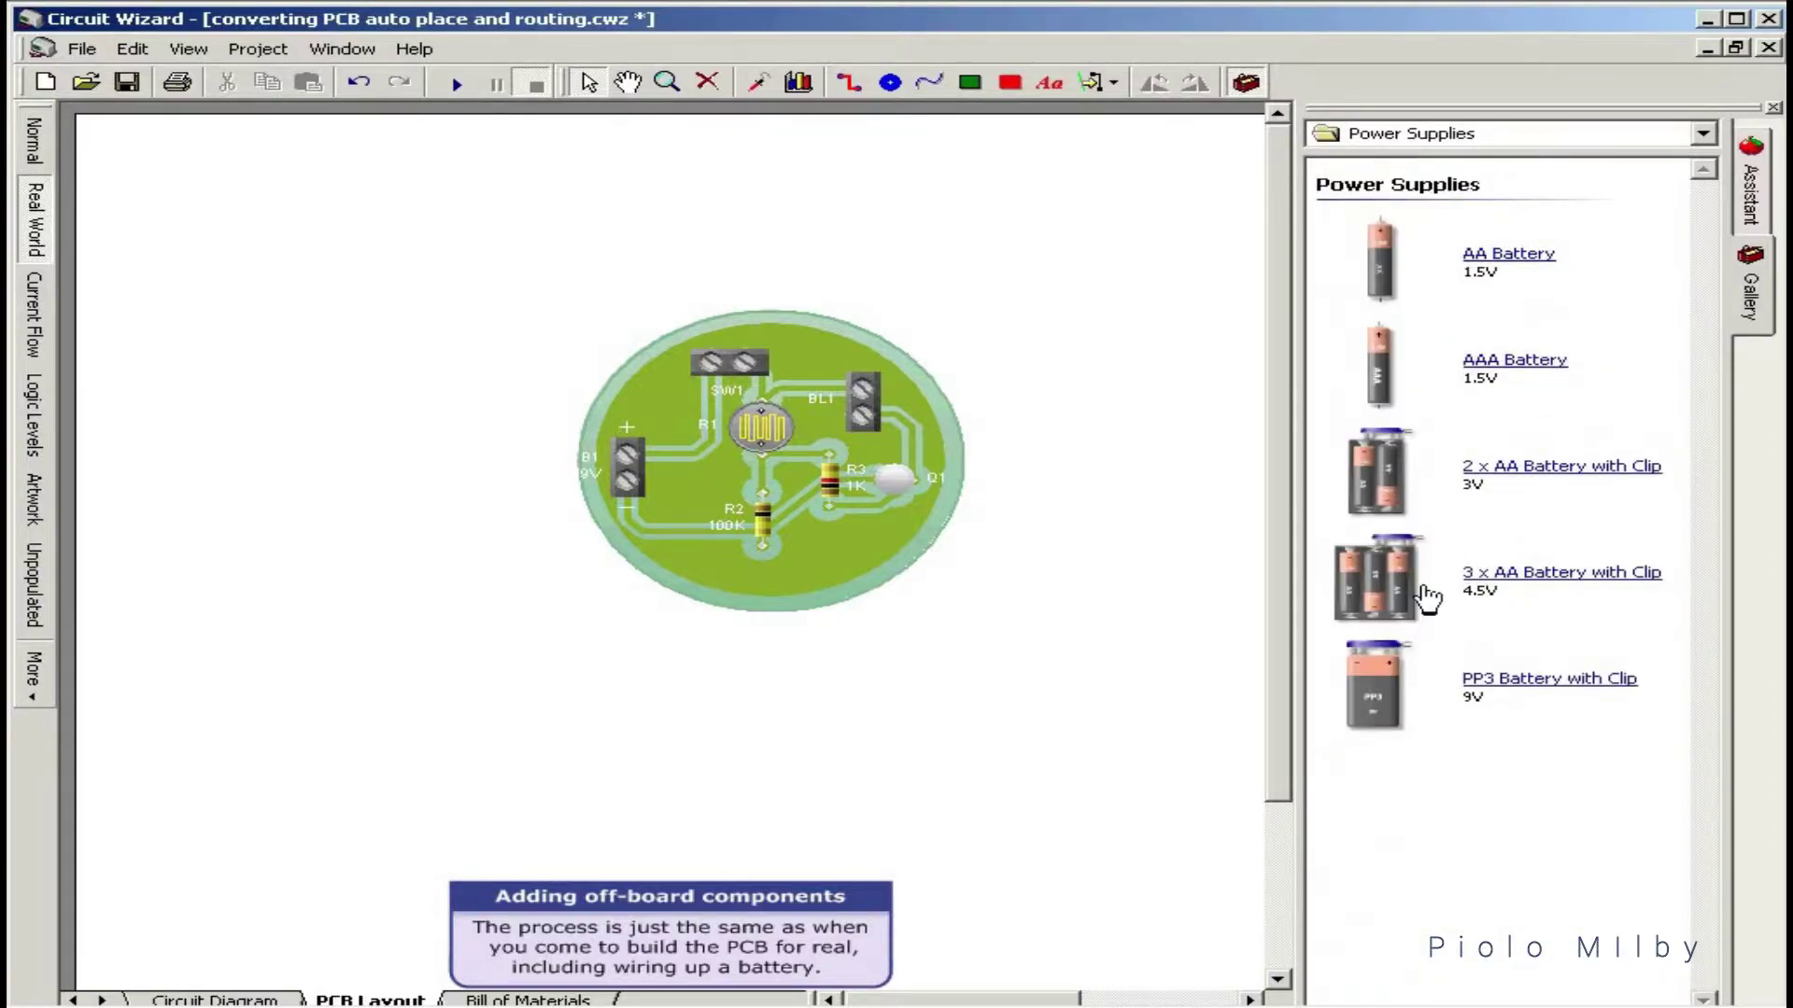
drag(1381, 696, 273, 617)
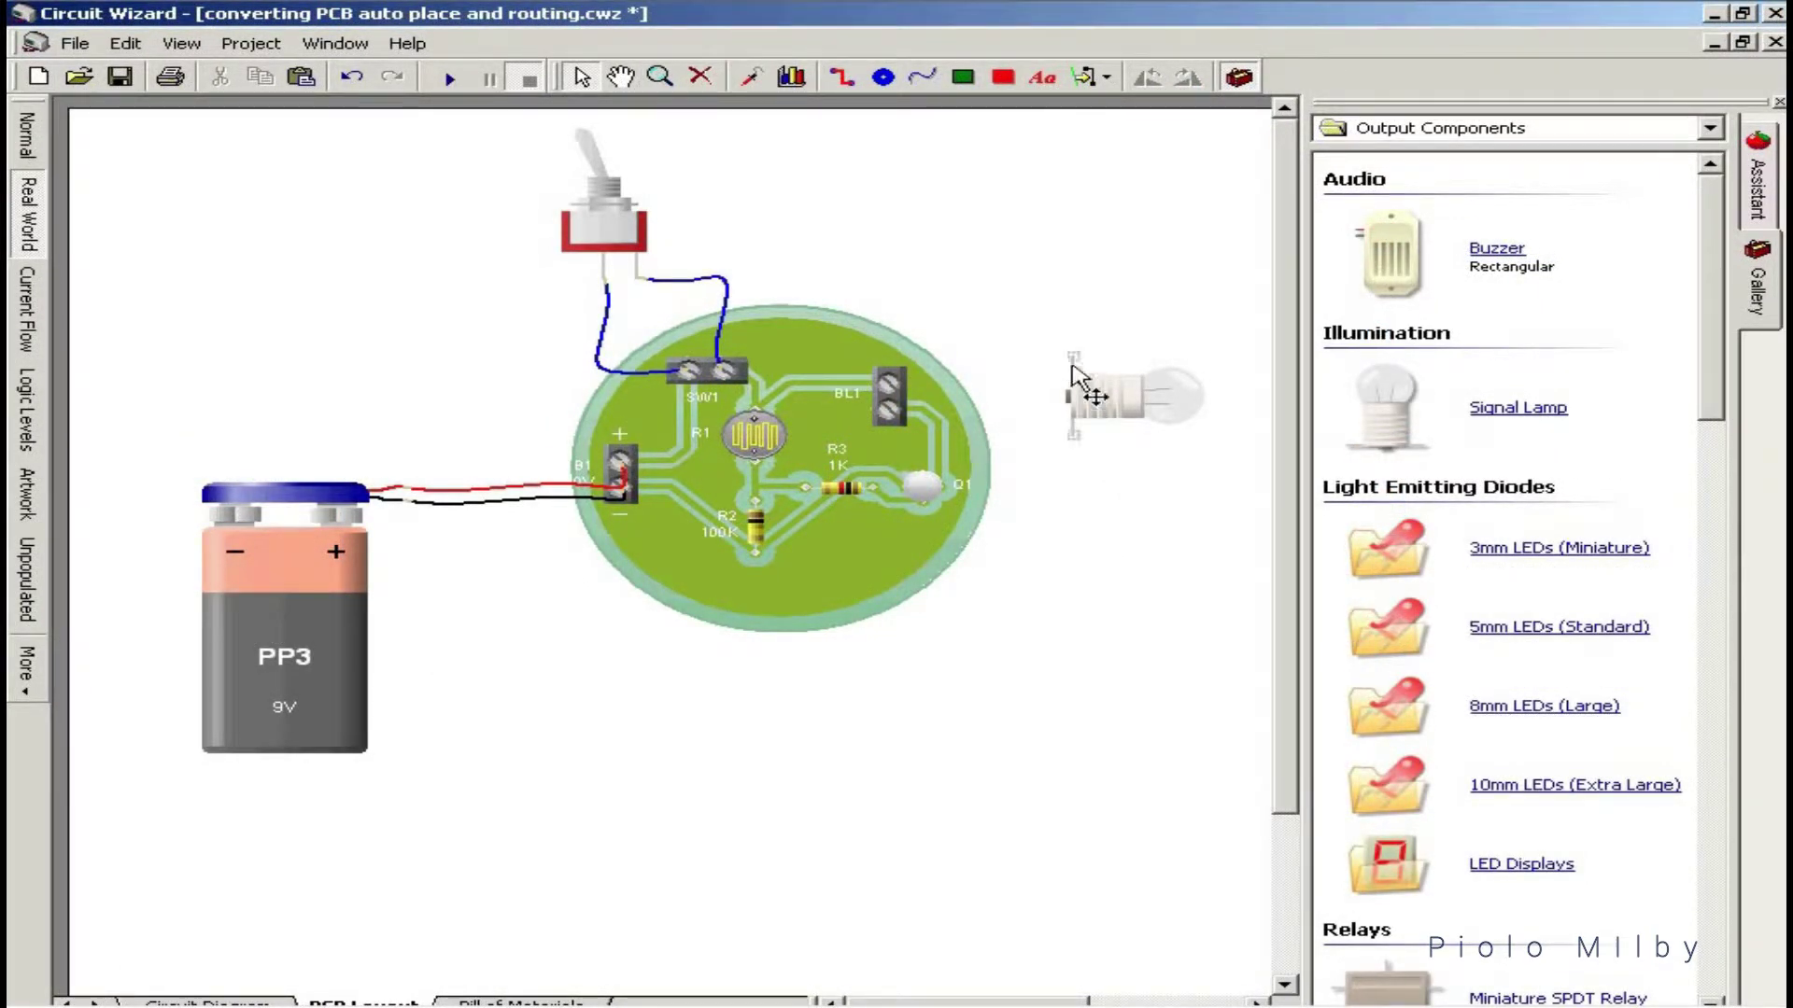
mouse_move(1070, 357)
mouse_down()
mouse_move(924, 360)
mouse_move(889, 383)
mouse_up()
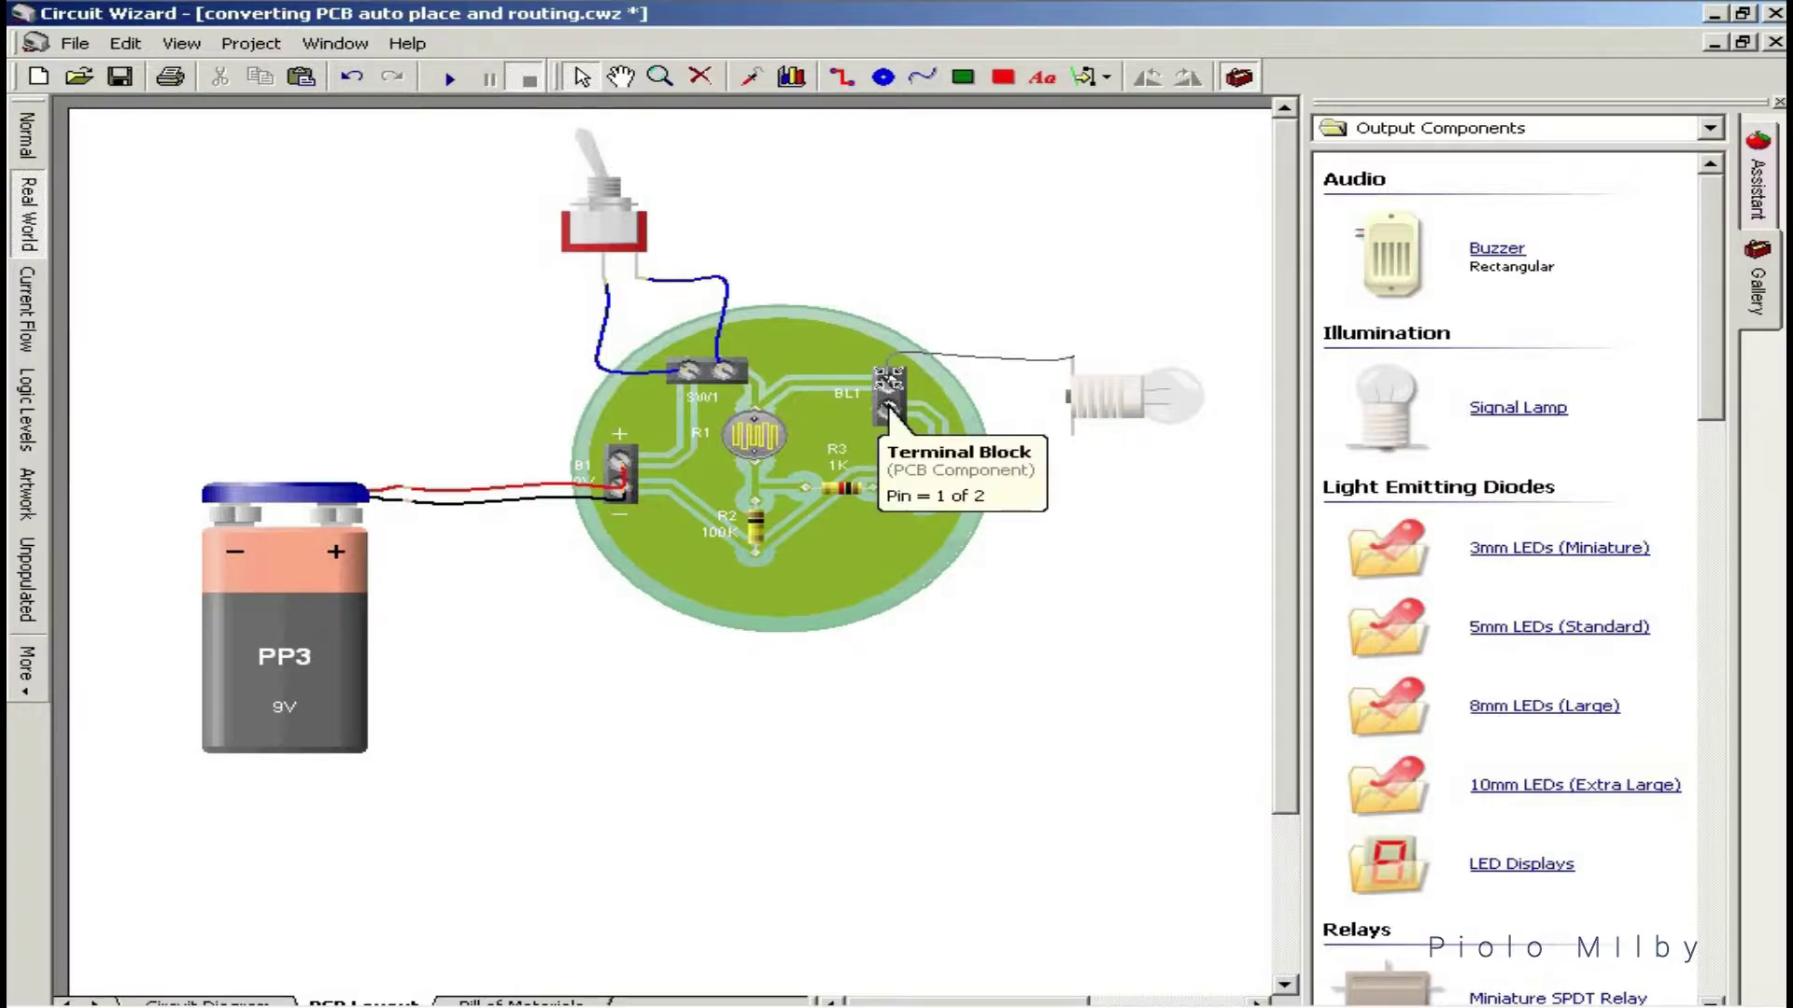
drag(1072, 432, 894, 413)
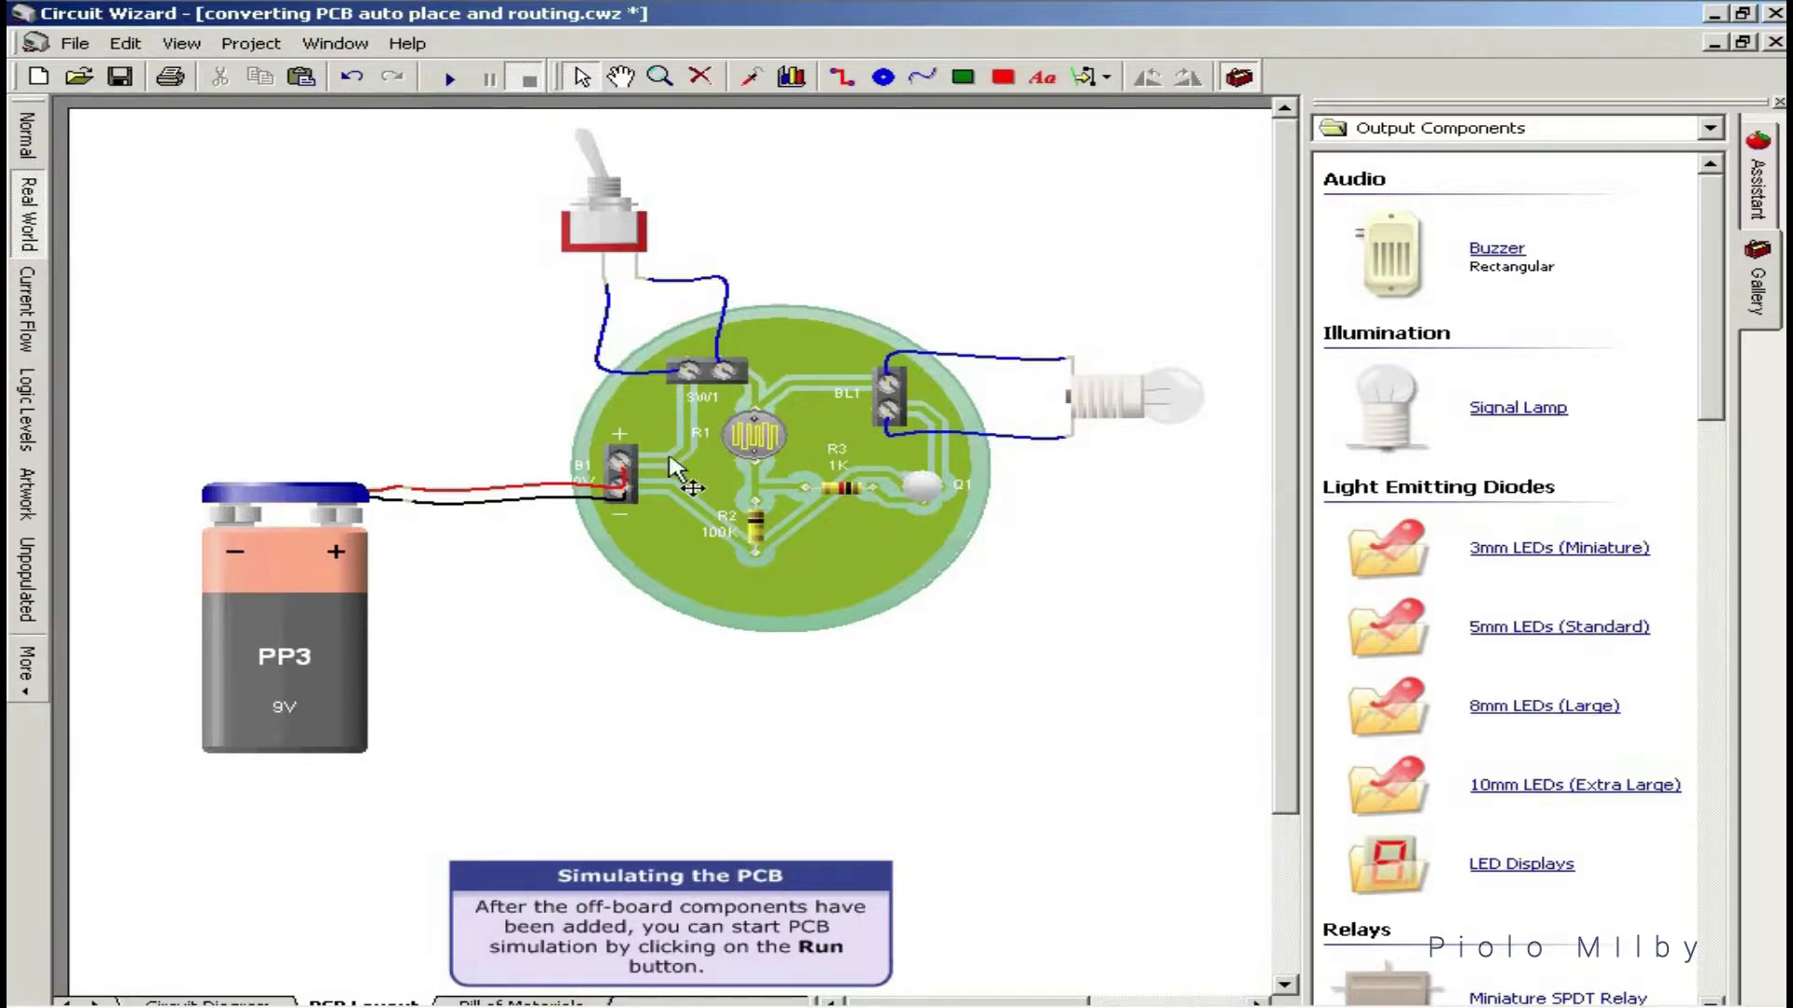
Run the simulation, switch the lamp on, and vary the light level on LDR R1
click(451, 78)
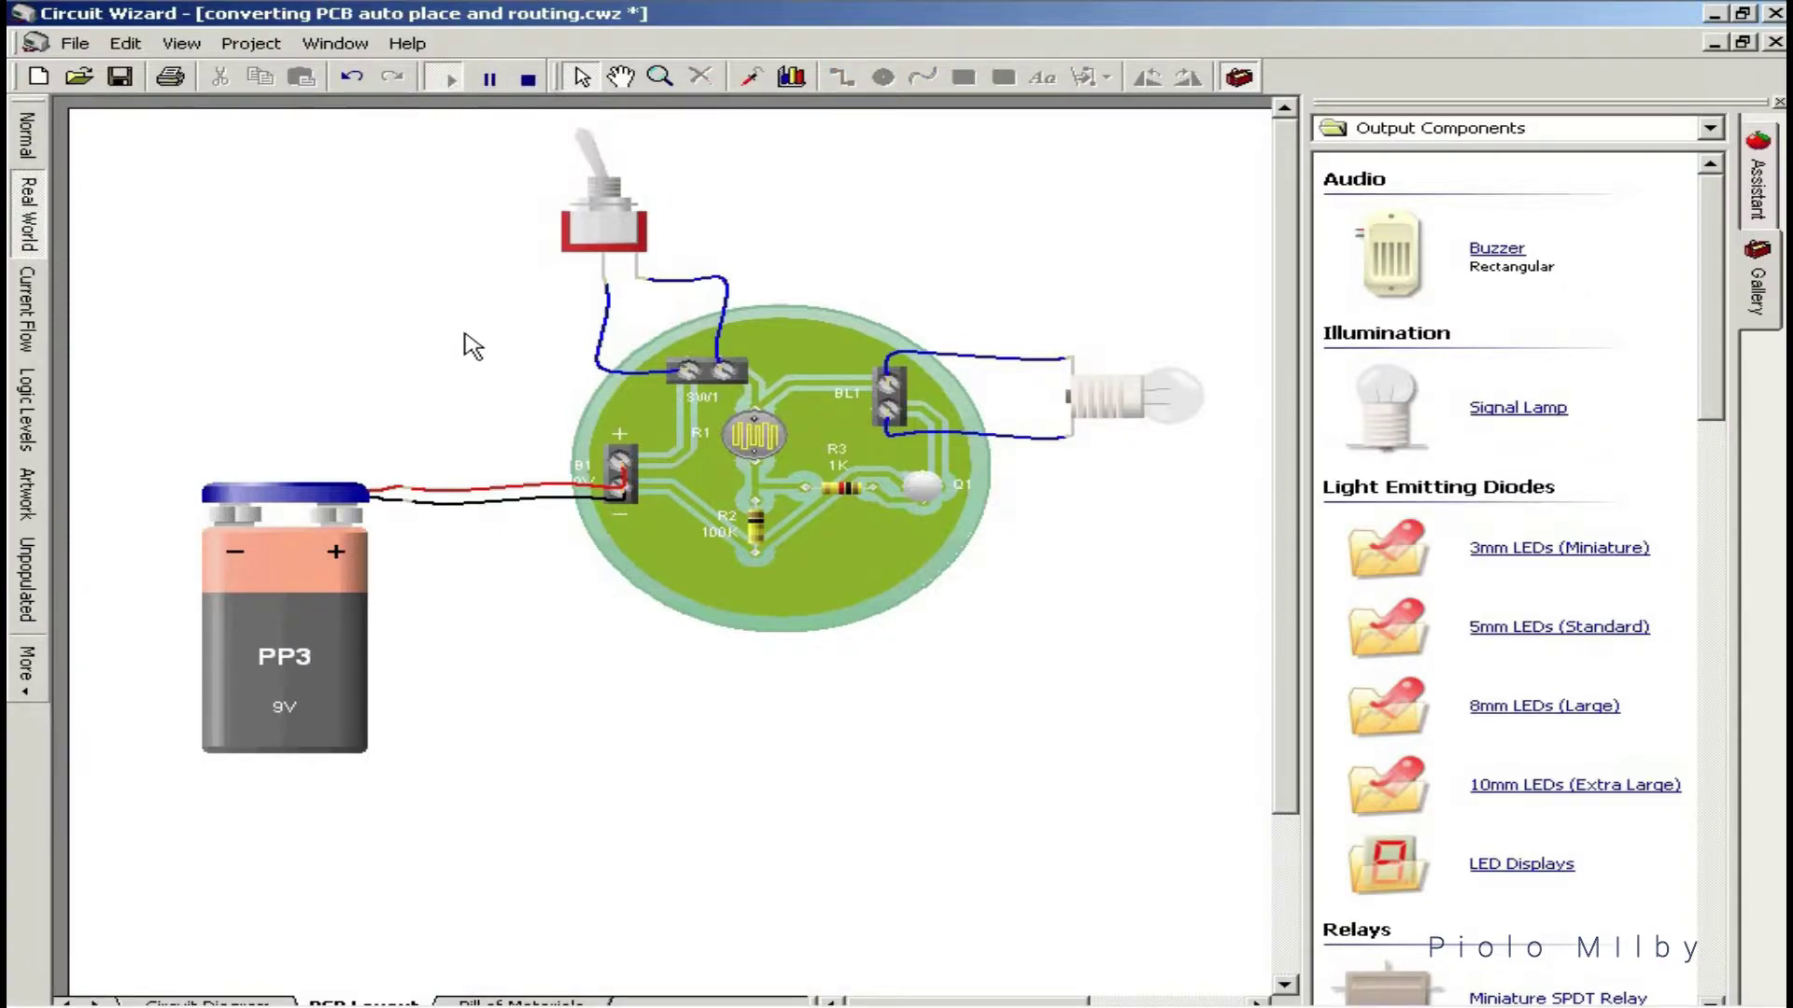
click(599, 175)
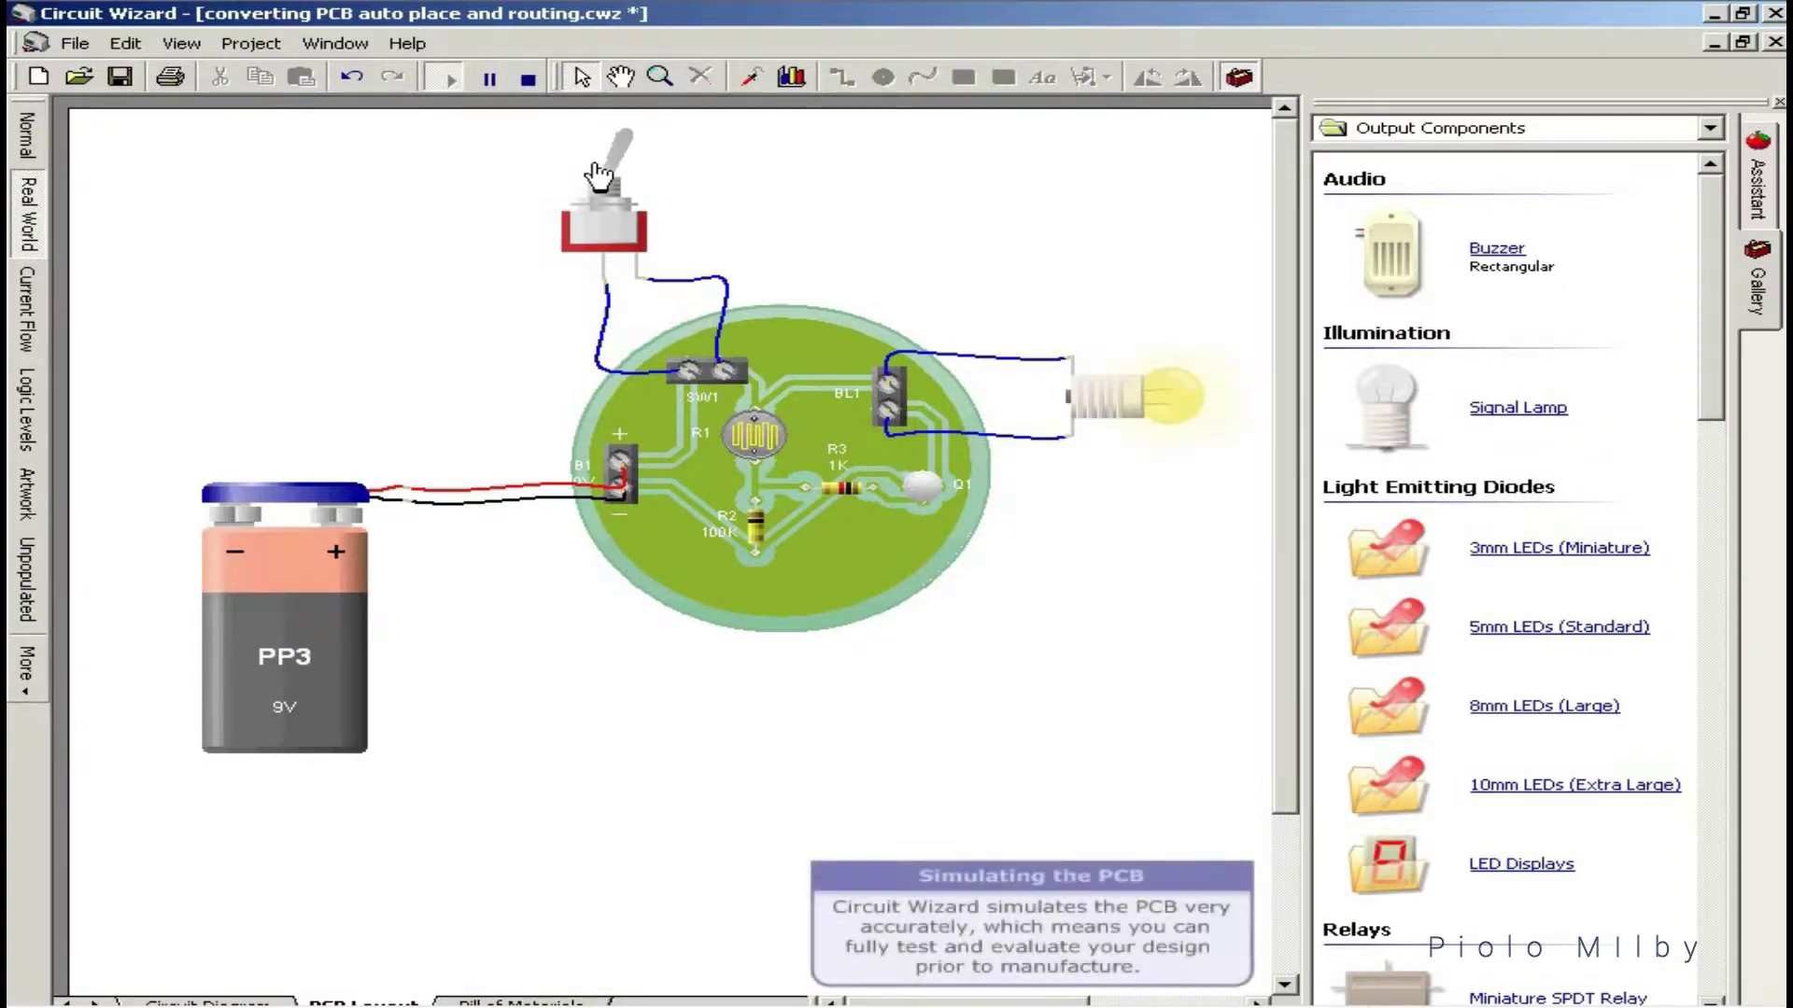
click(755, 439)
mouse_move(891, 654)
mouse_down()
mouse_move(894, 590)
mouse_move(869, 691)
mouse_move(884, 595)
mouse_move(883, 675)
mouse_move(890, 623)
mouse_up()
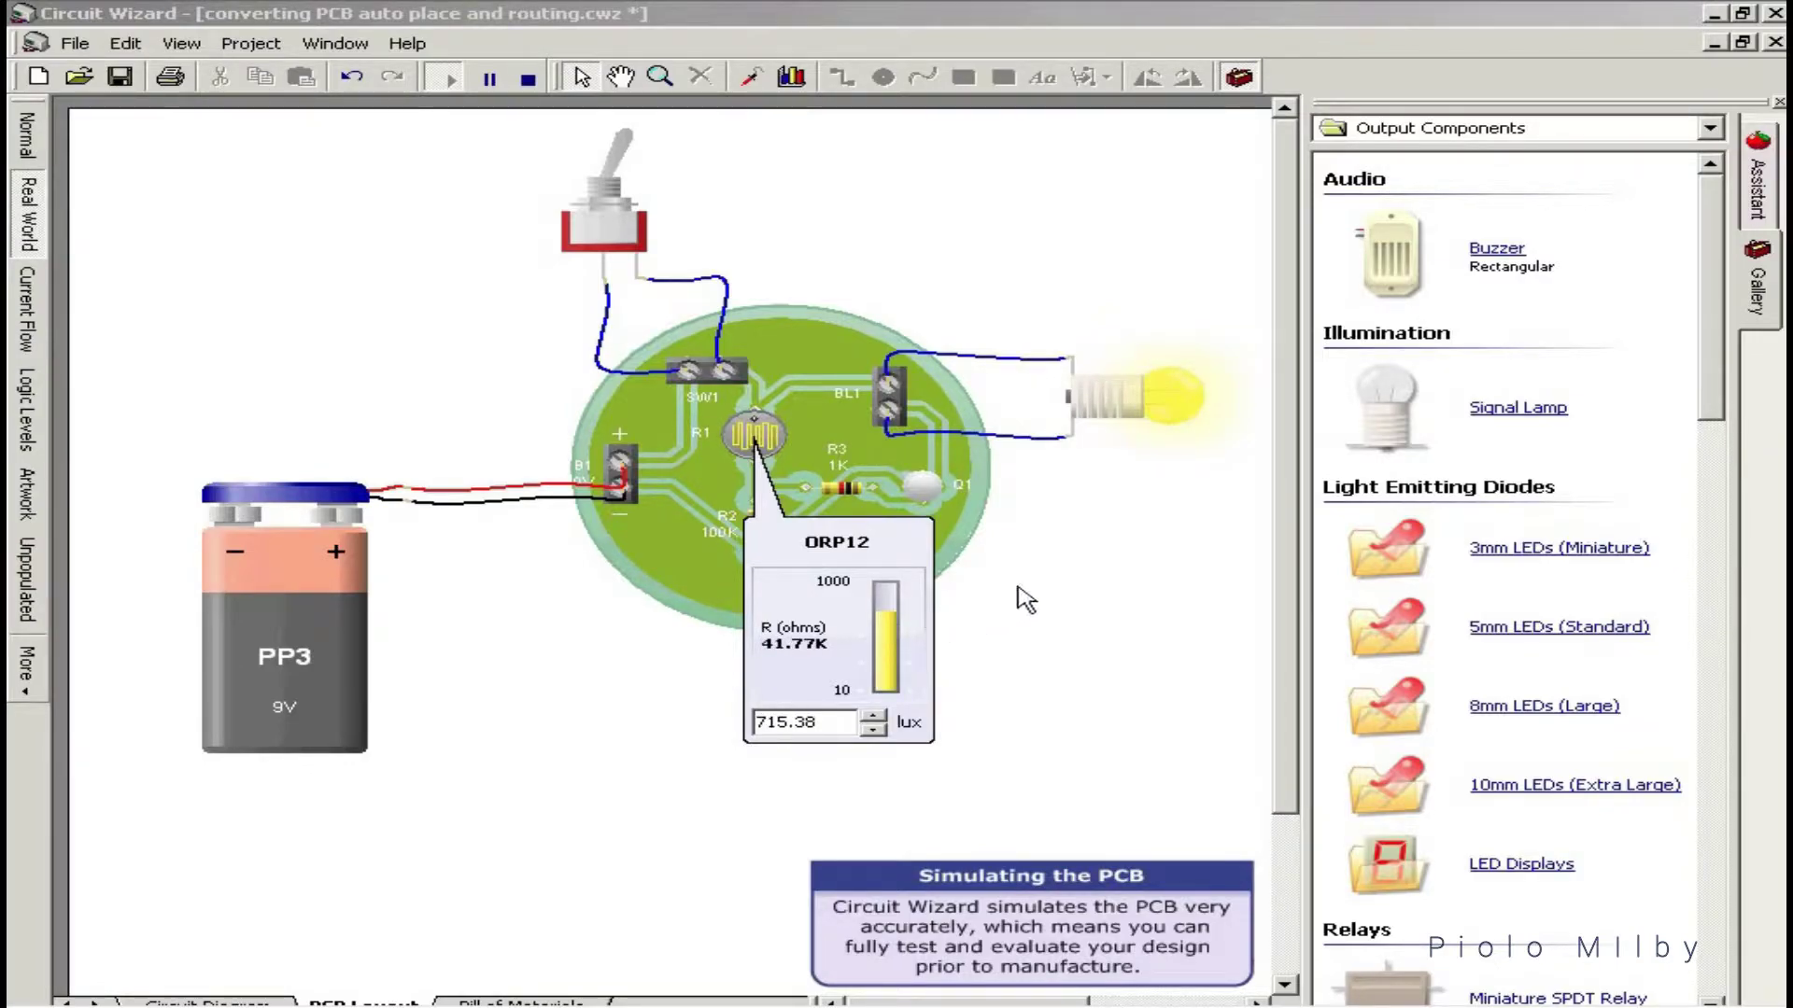
click(1059, 585)
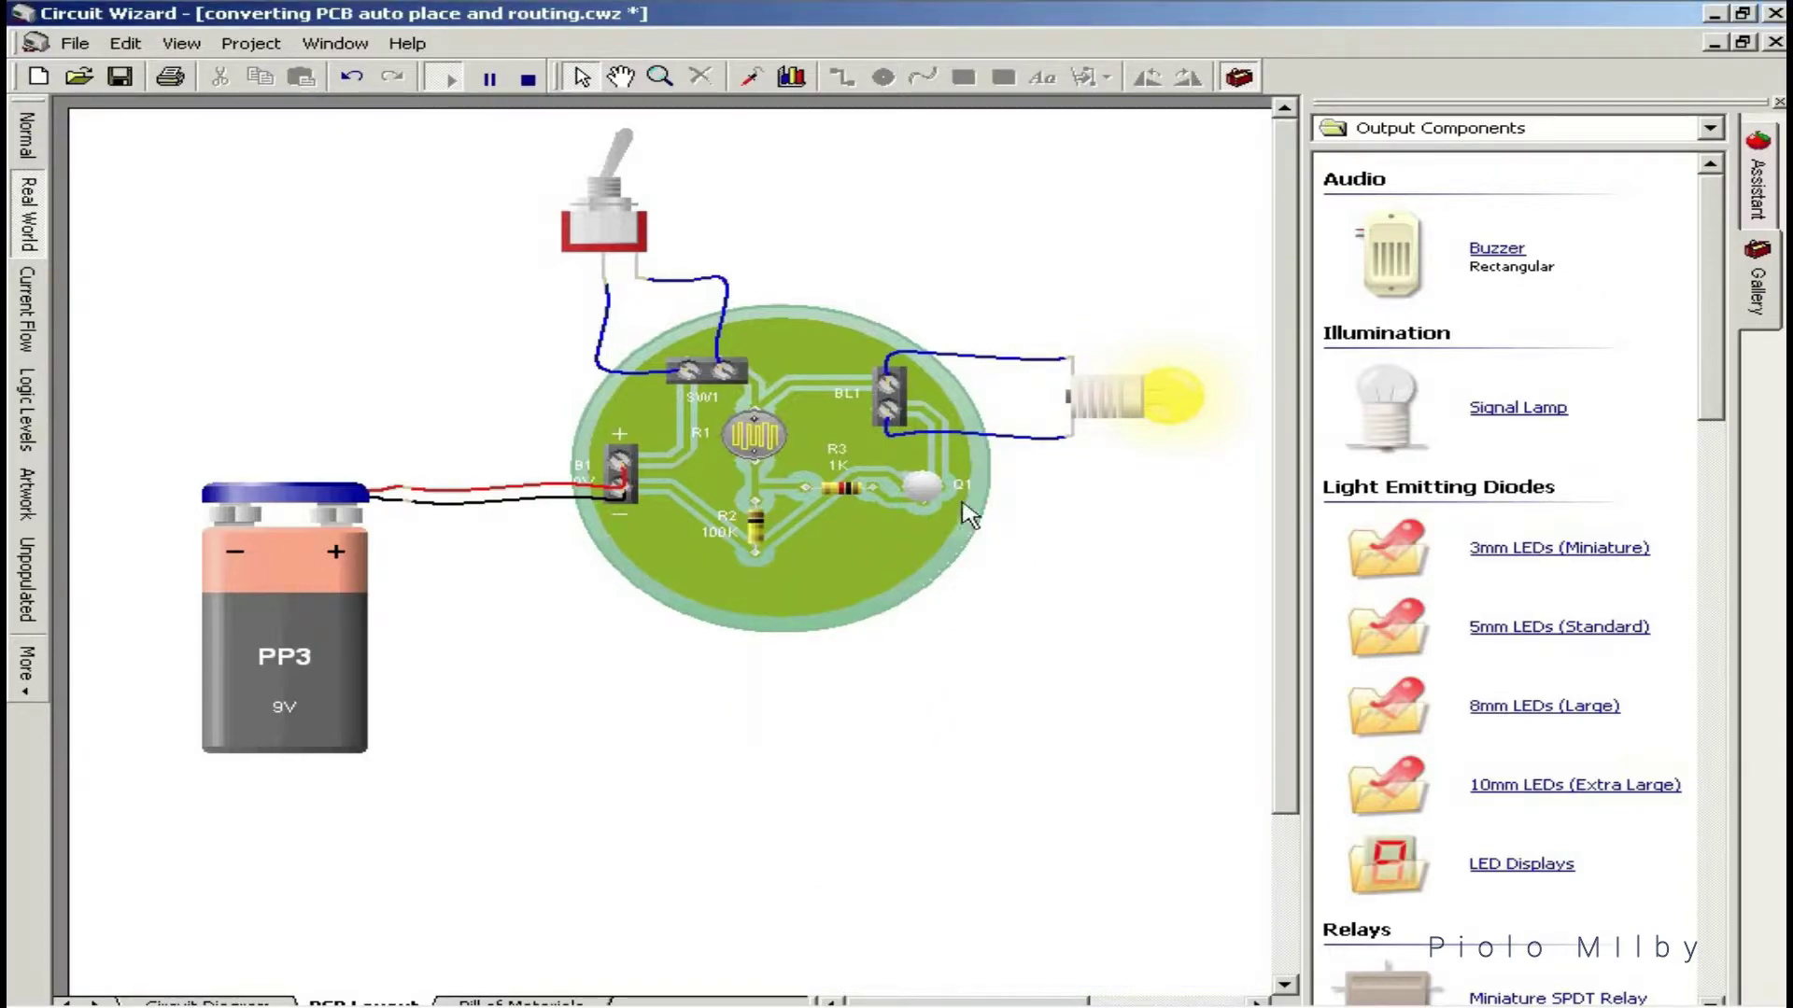
Flip the toggle switch off so the signal lamp goes out
mouse_move(939, 482)
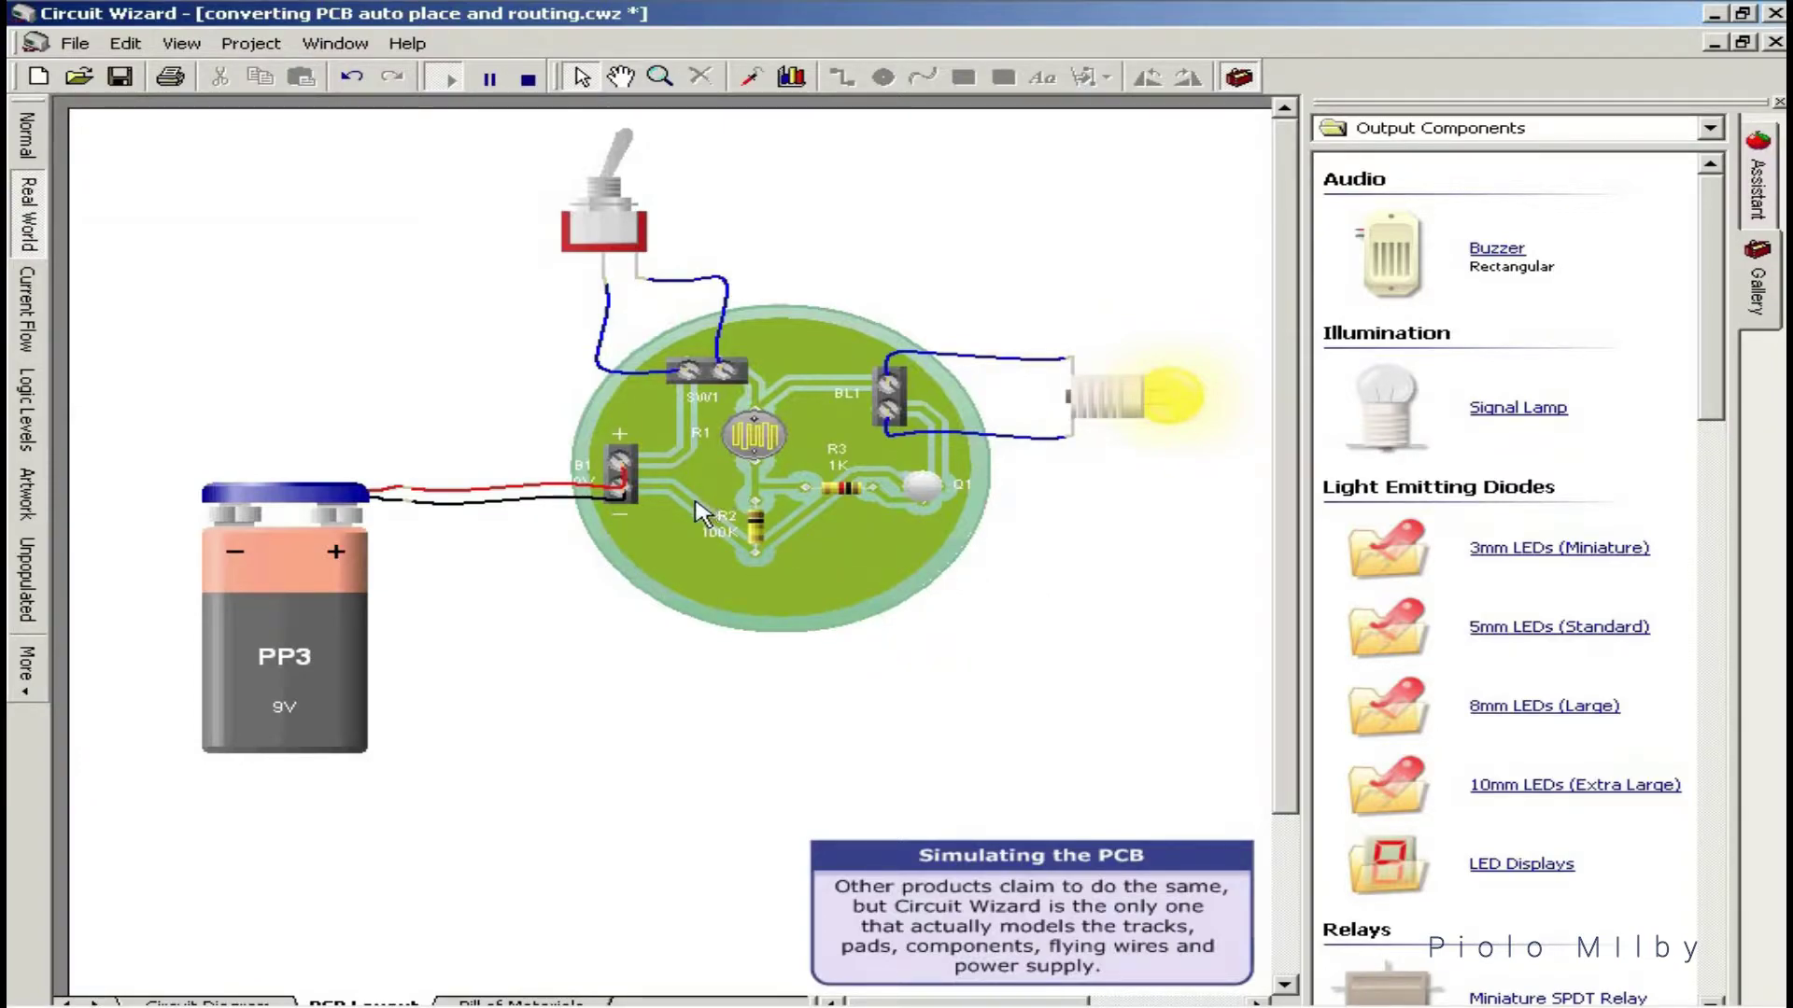
mouse_move(699, 509)
mouse_move(755, 447)
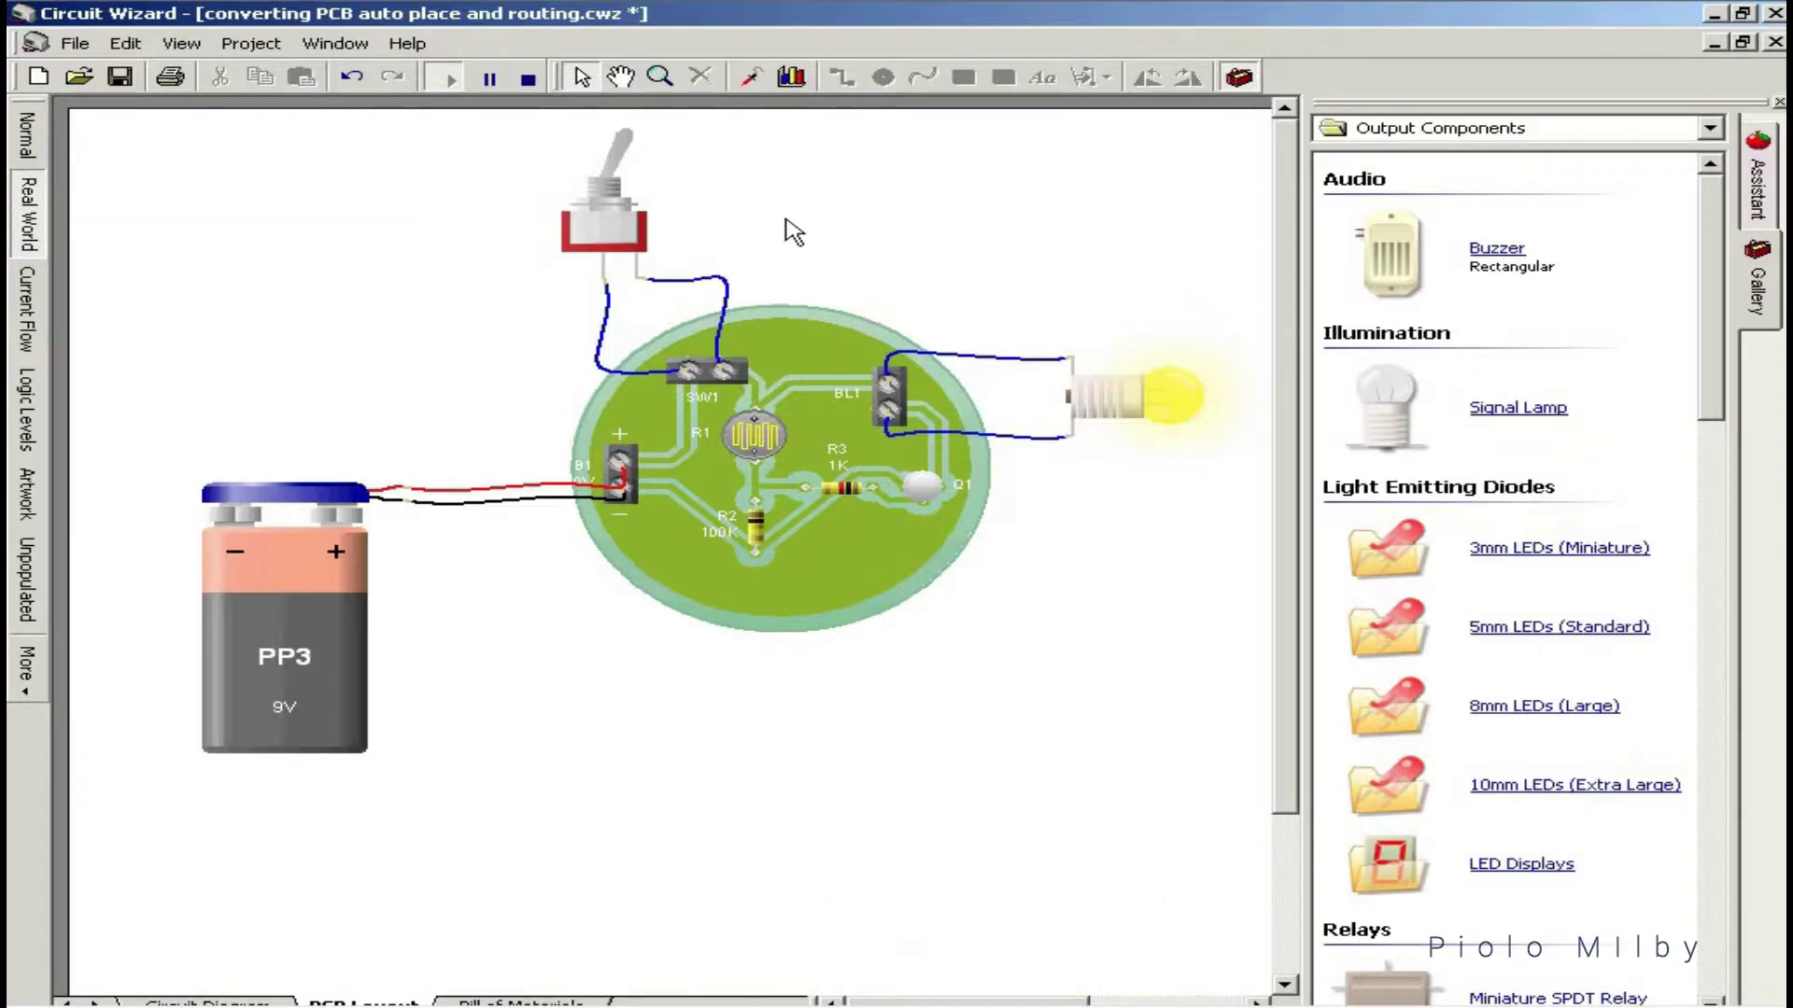
click(618, 166)
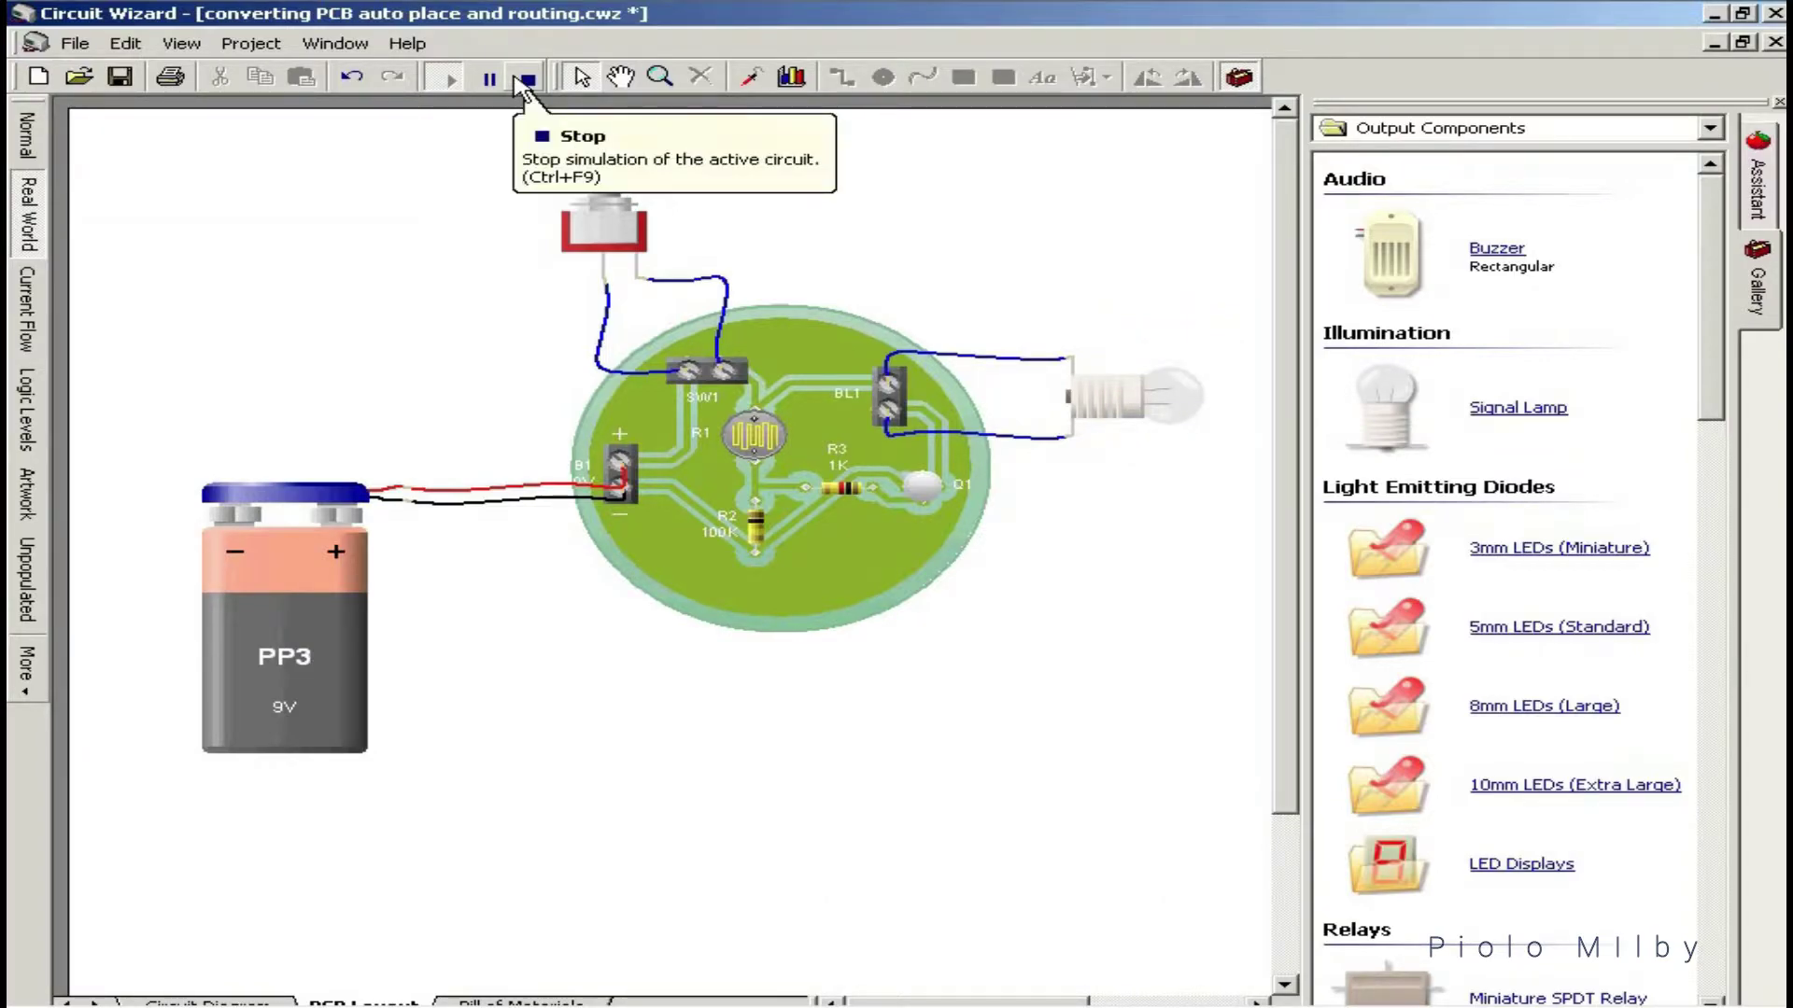
Stop the PCB simulation
click(519, 80)
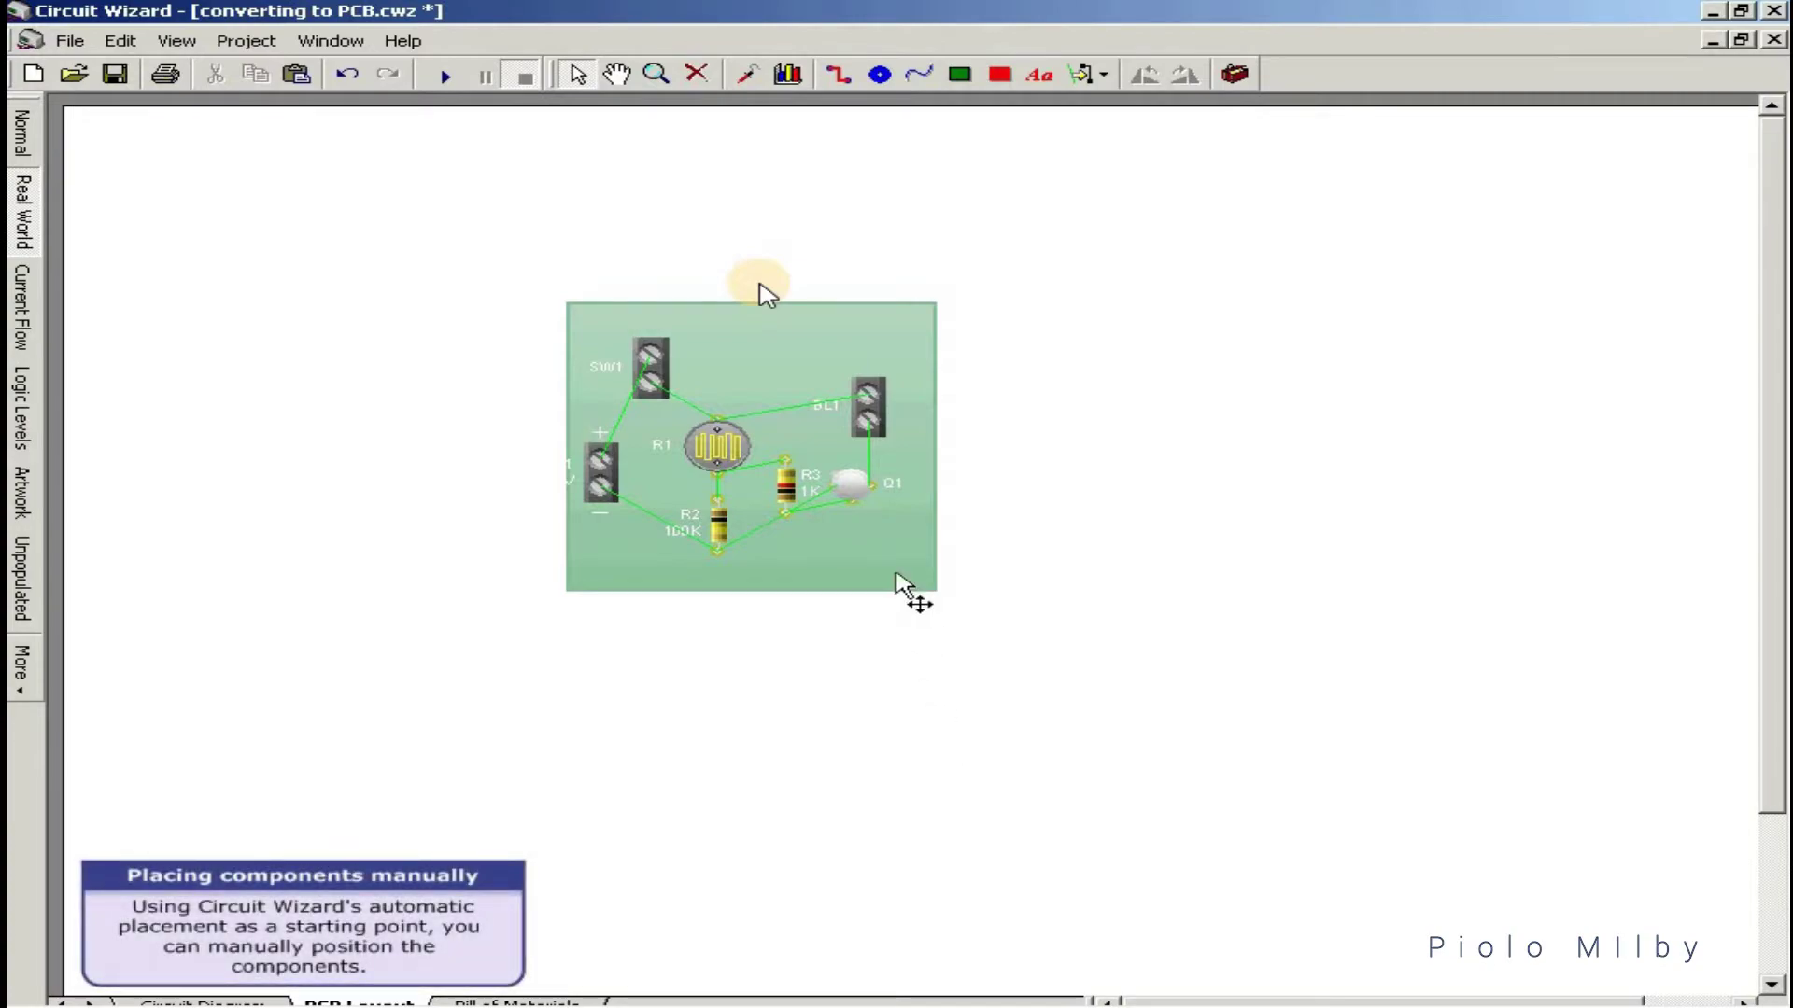
Move Q1, shift R3 below the LDR, and move BL1 to the right edge
drag(854, 493, 835, 540)
drag(786, 486, 709, 542)
drag(895, 429, 904, 460)
Rotate SW1 horizontal at the top centre and move B1 up the left edge
drag(651, 369, 736, 350)
click(1146, 76)
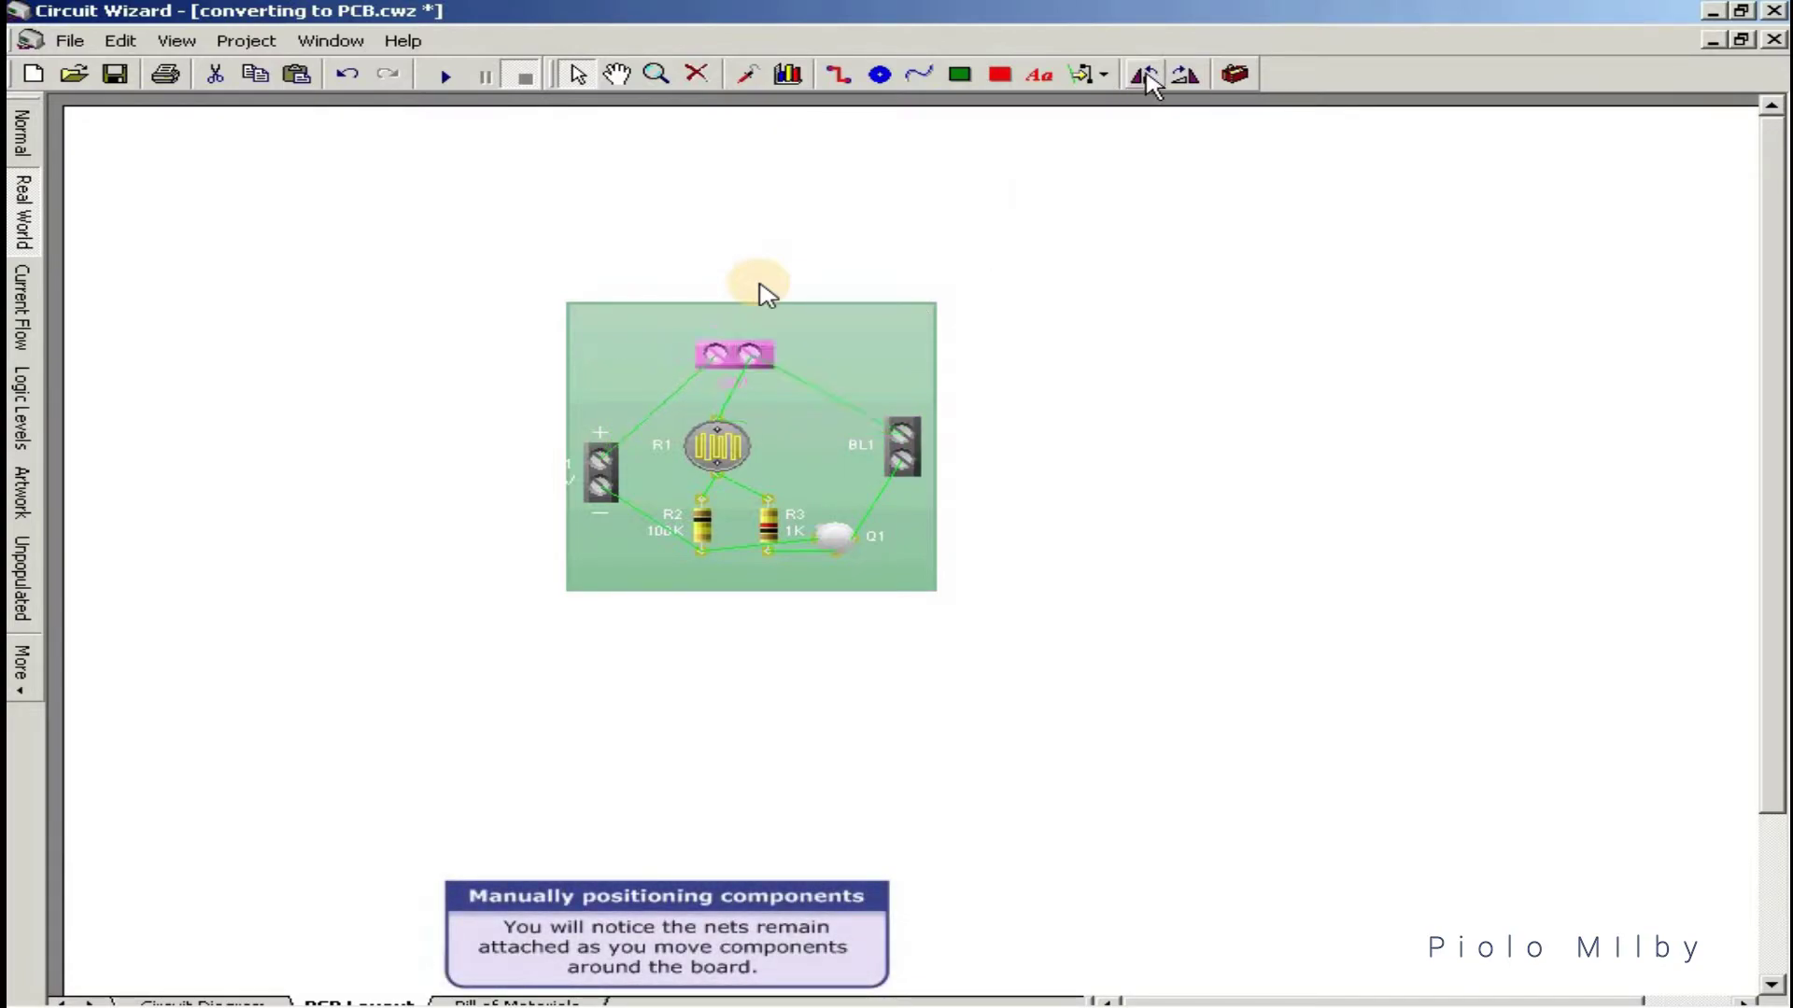
drag(736, 364, 753, 351)
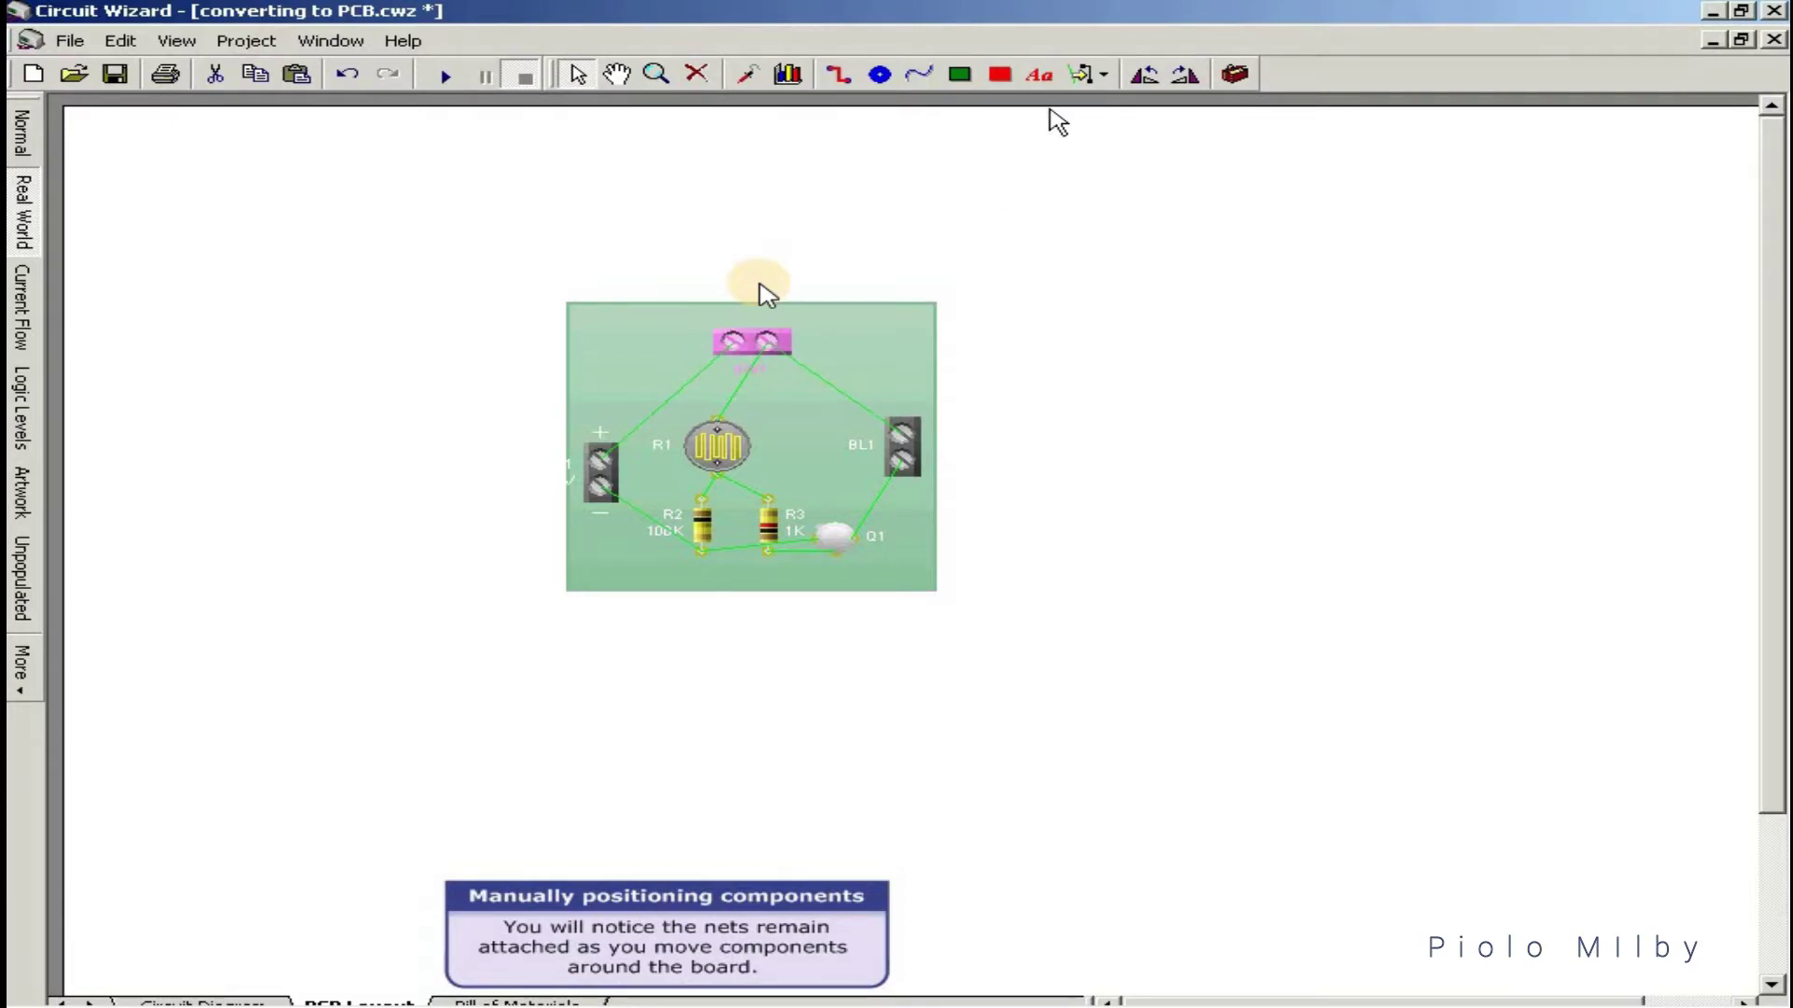
drag(620, 484, 644, 431)
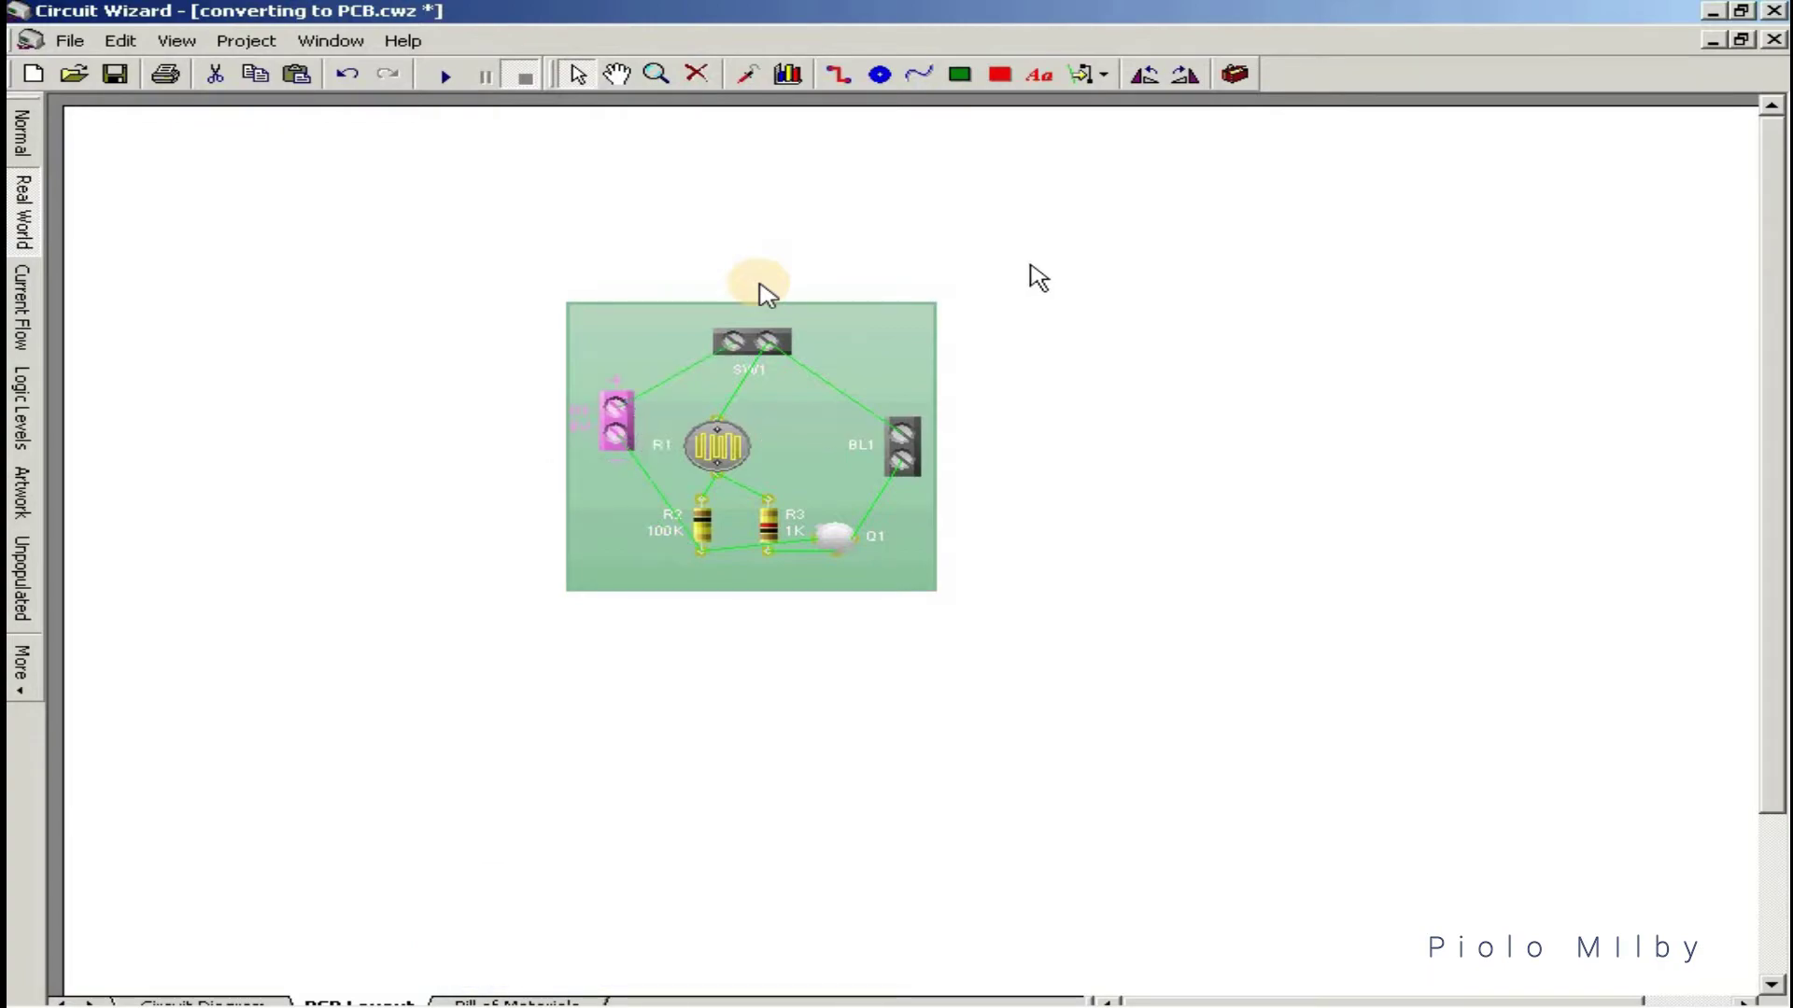
click(763, 292)
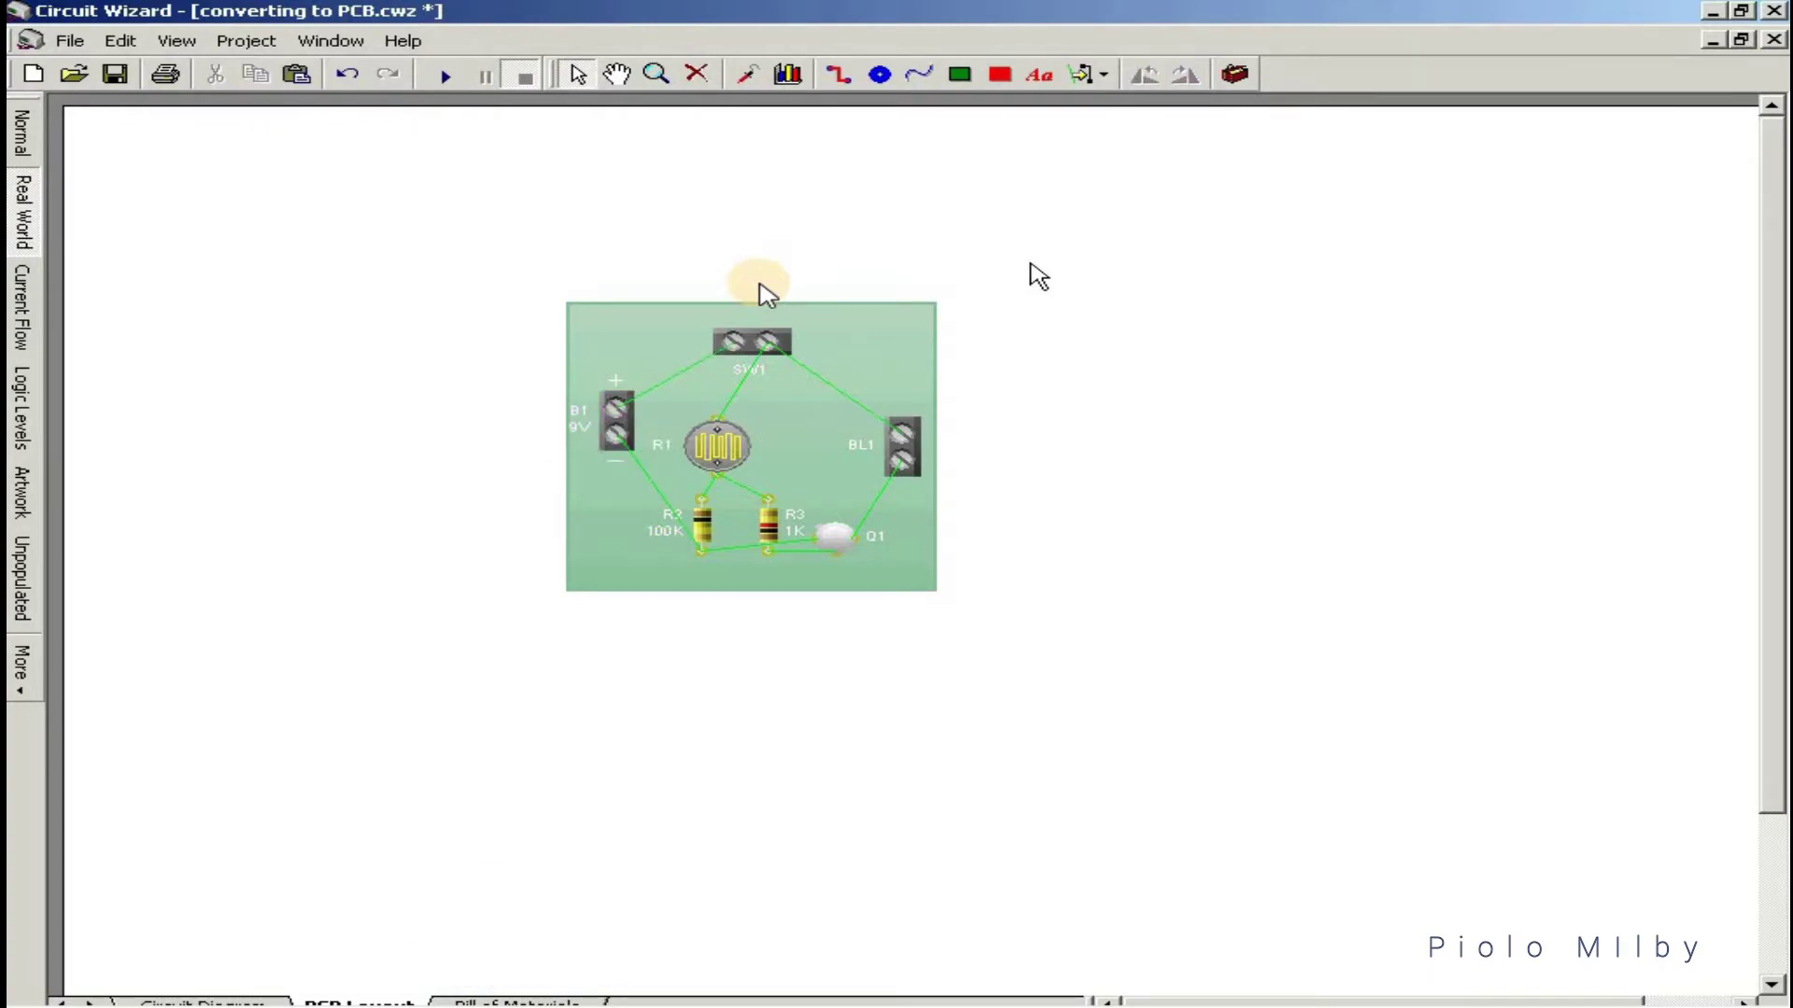
Route all nets with Single-Sided; Thick Tracks and dismiss the completion message
click(1083, 75)
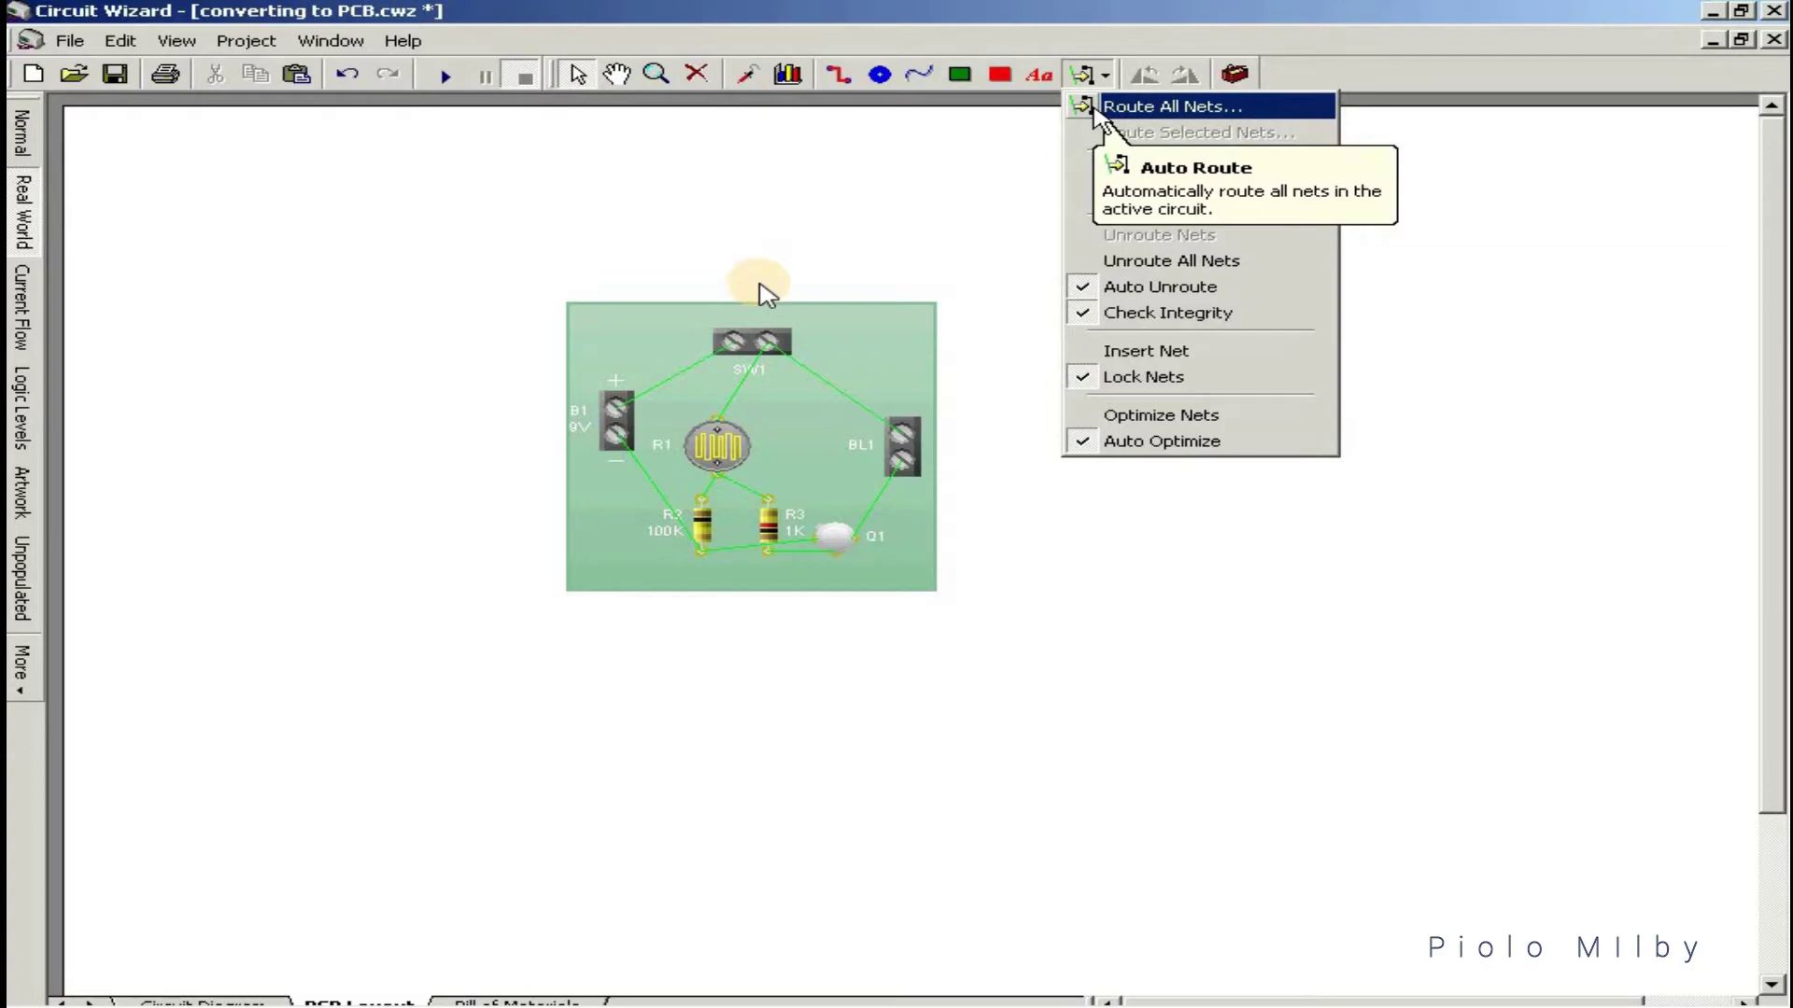
click(1097, 107)
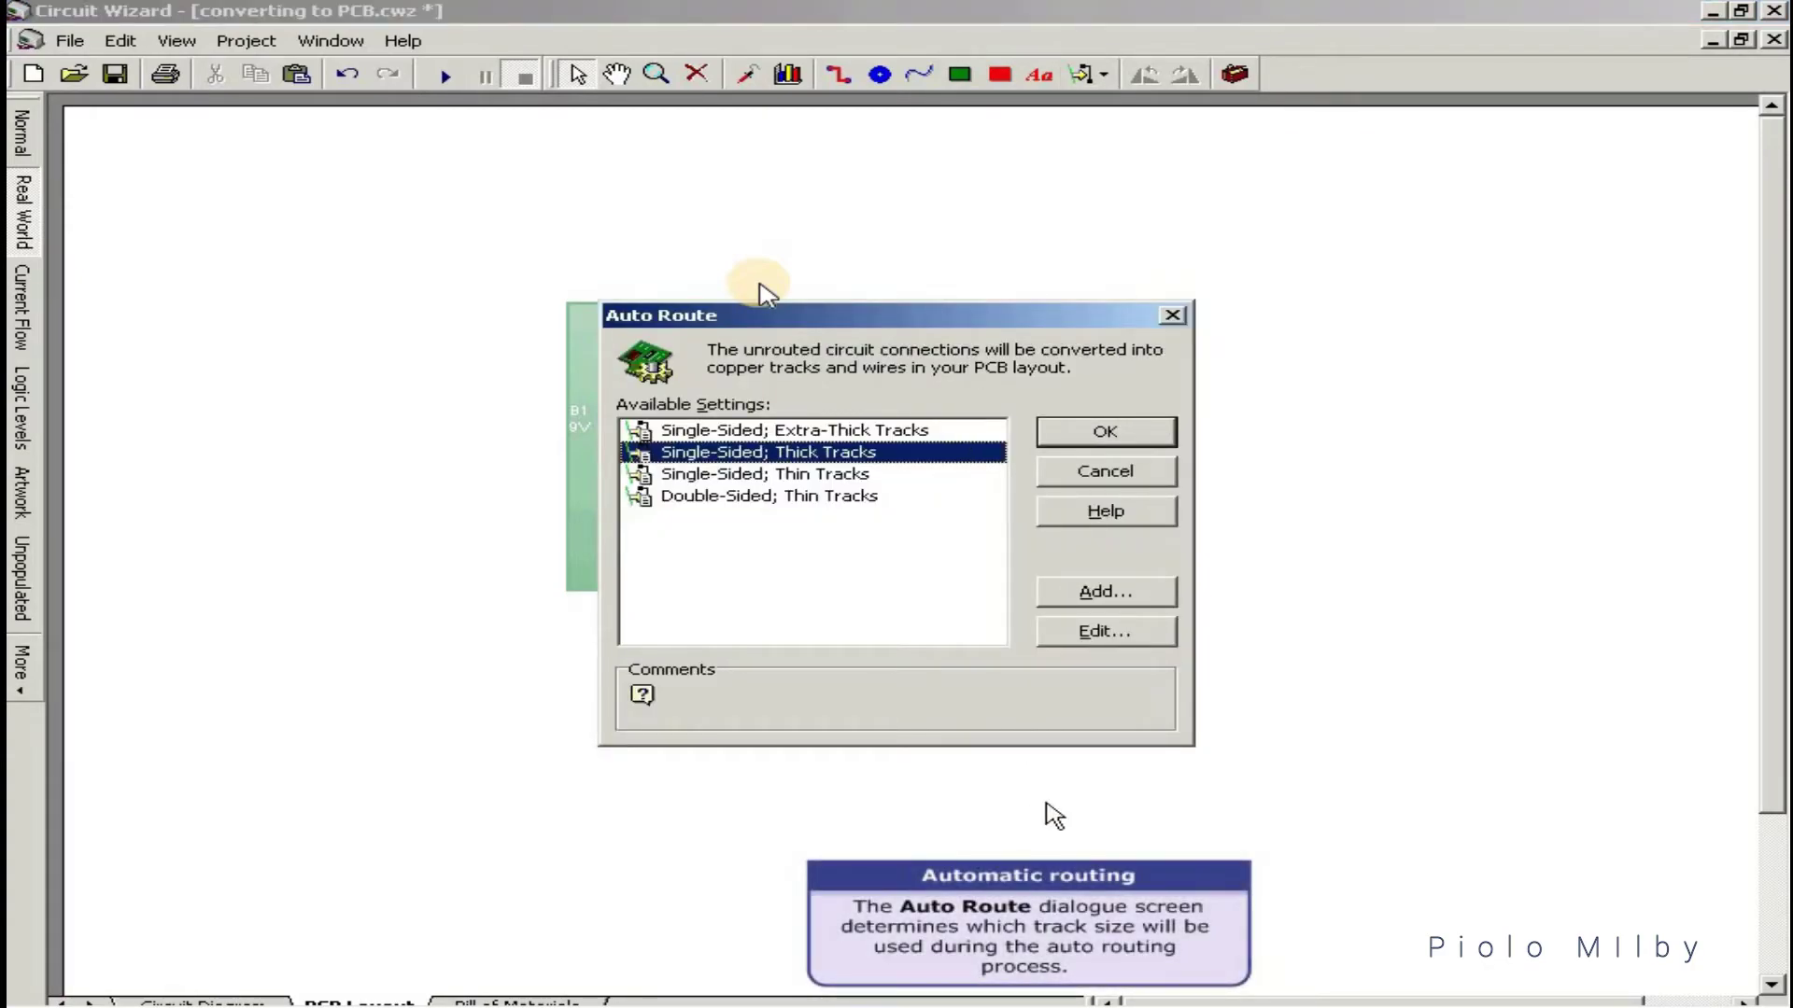
click(840, 476)
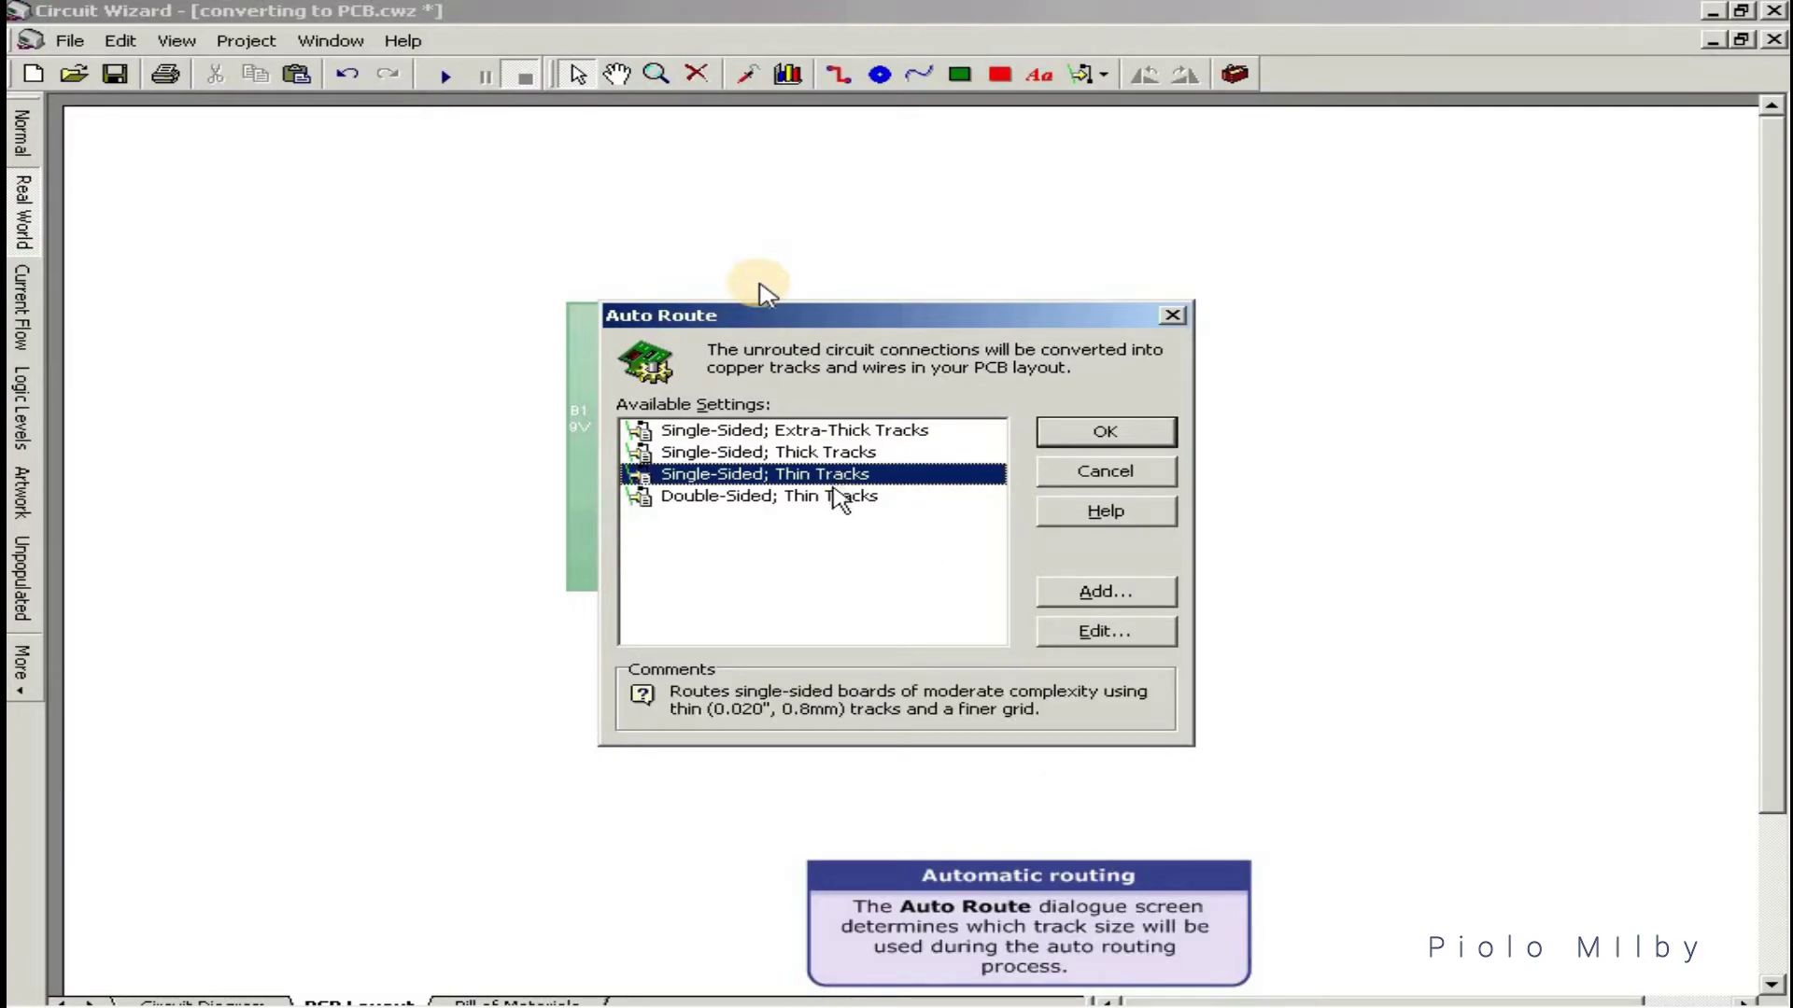
click(834, 498)
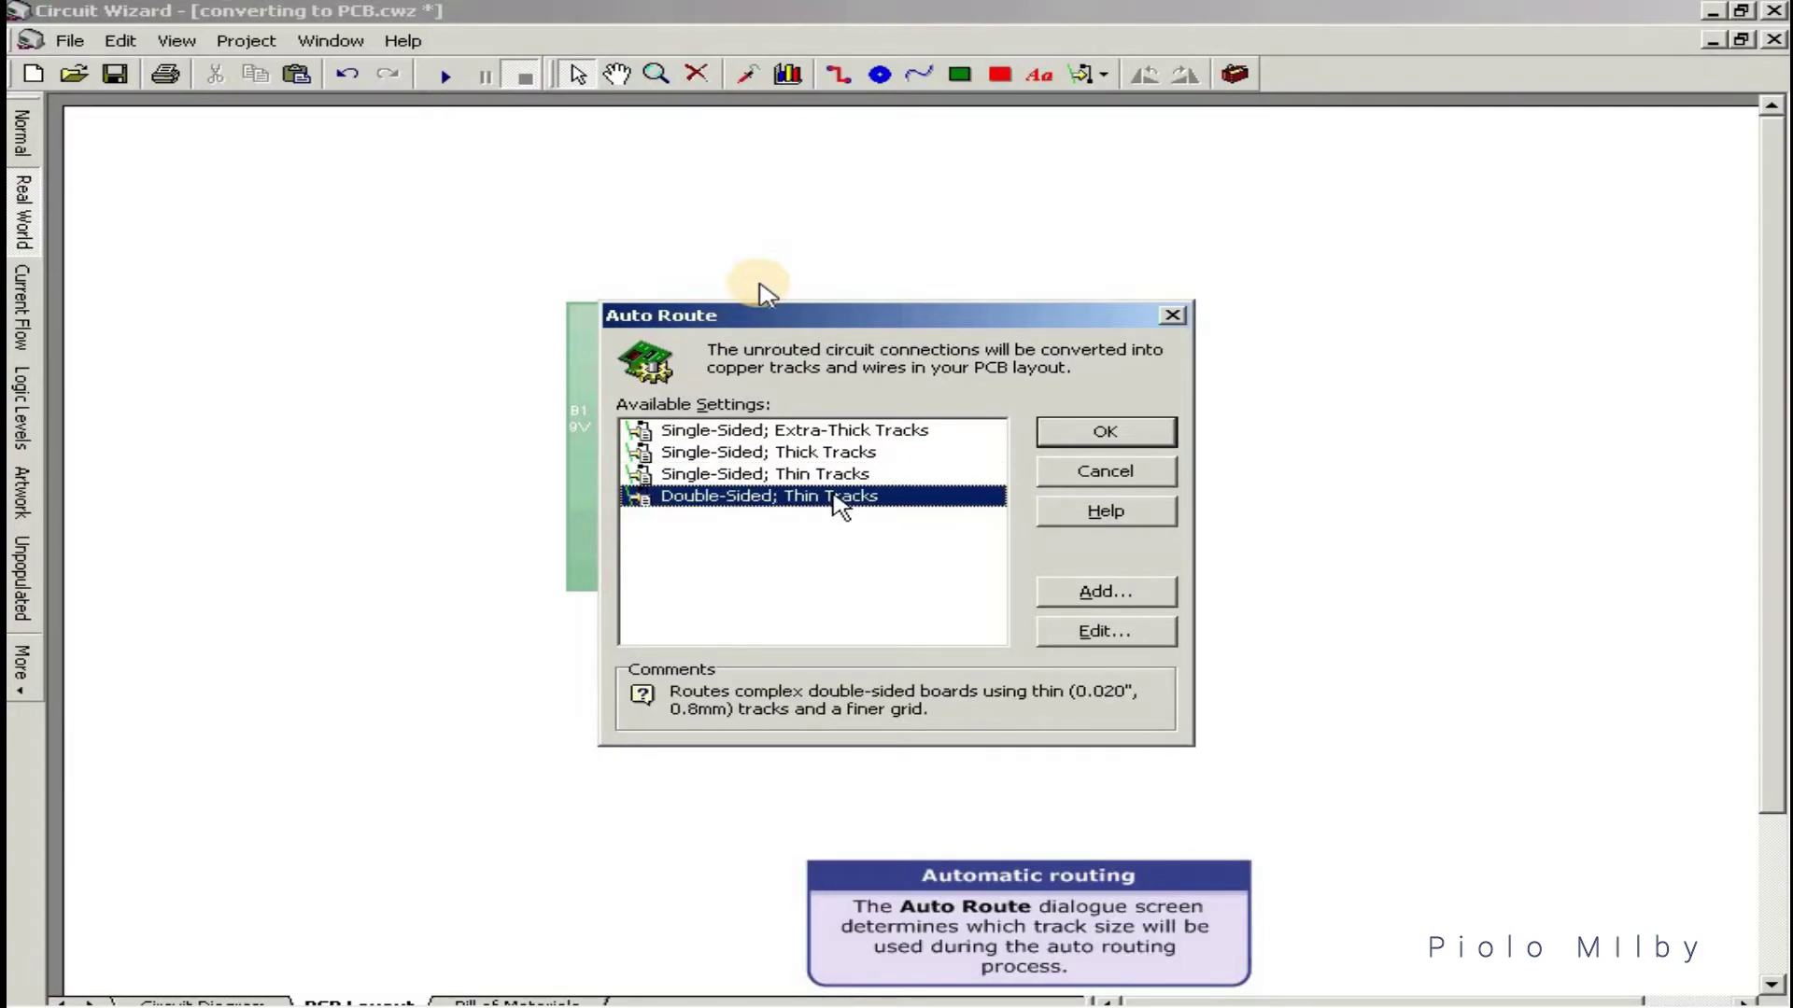
click(838, 433)
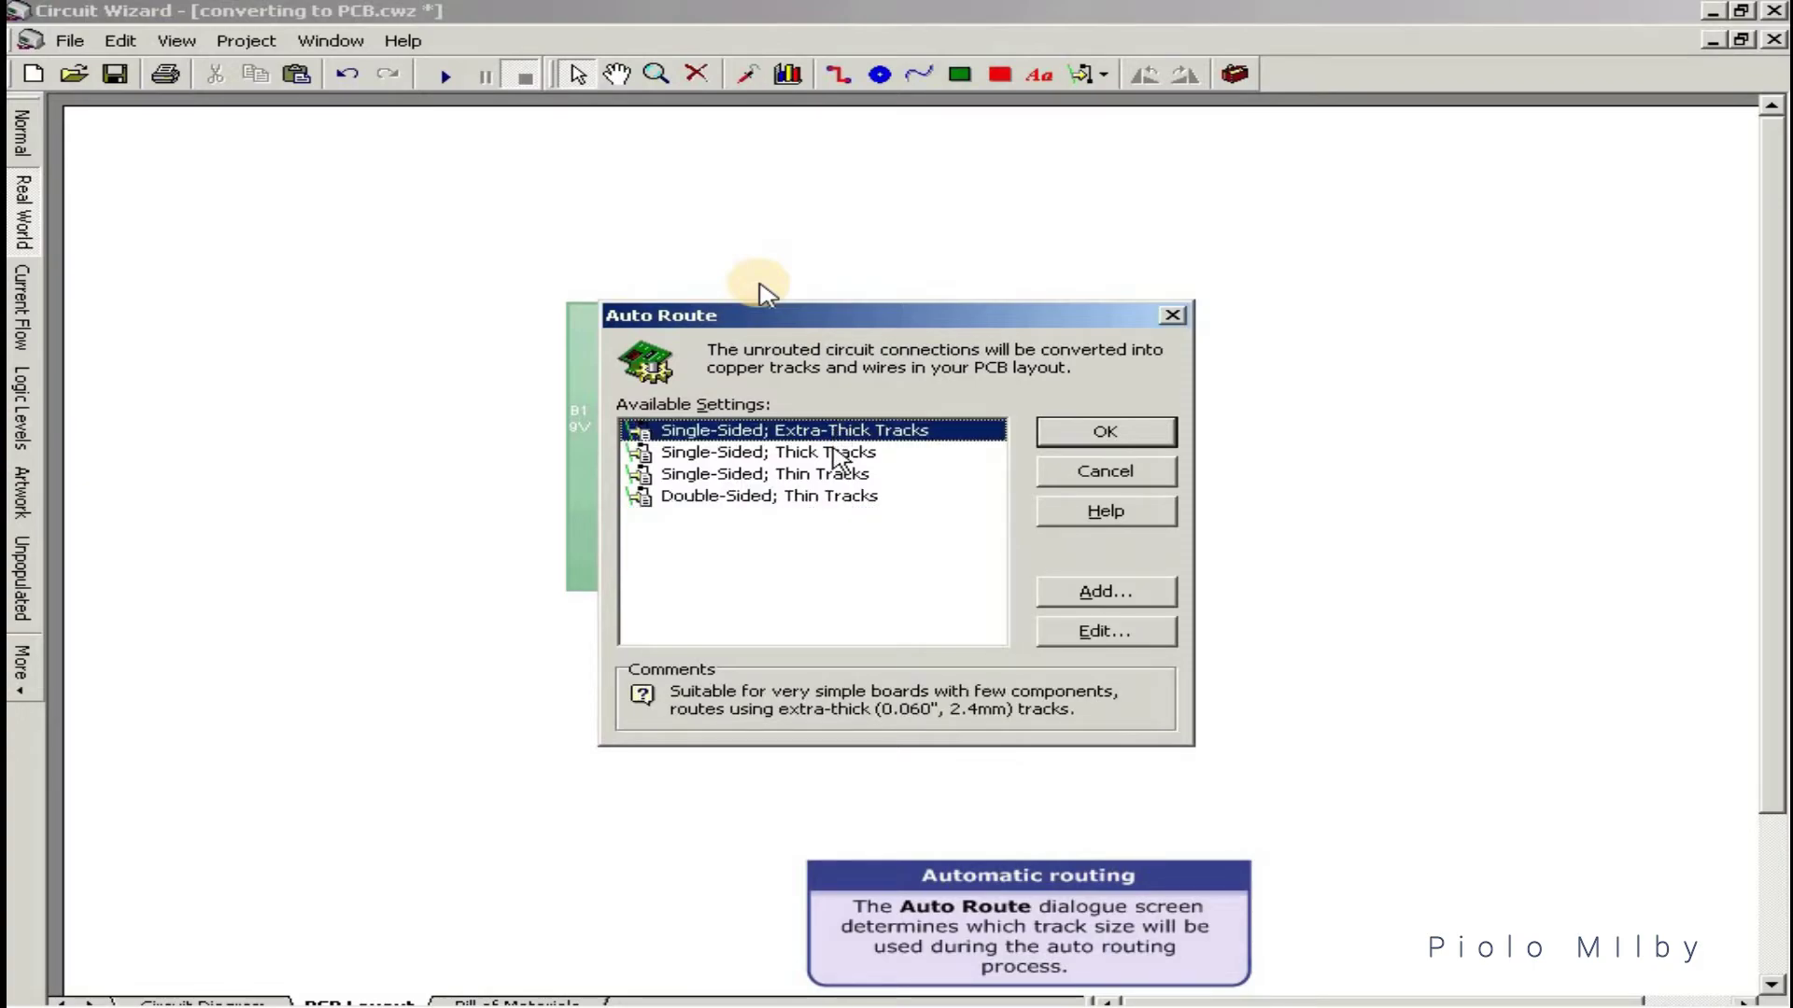
click(837, 454)
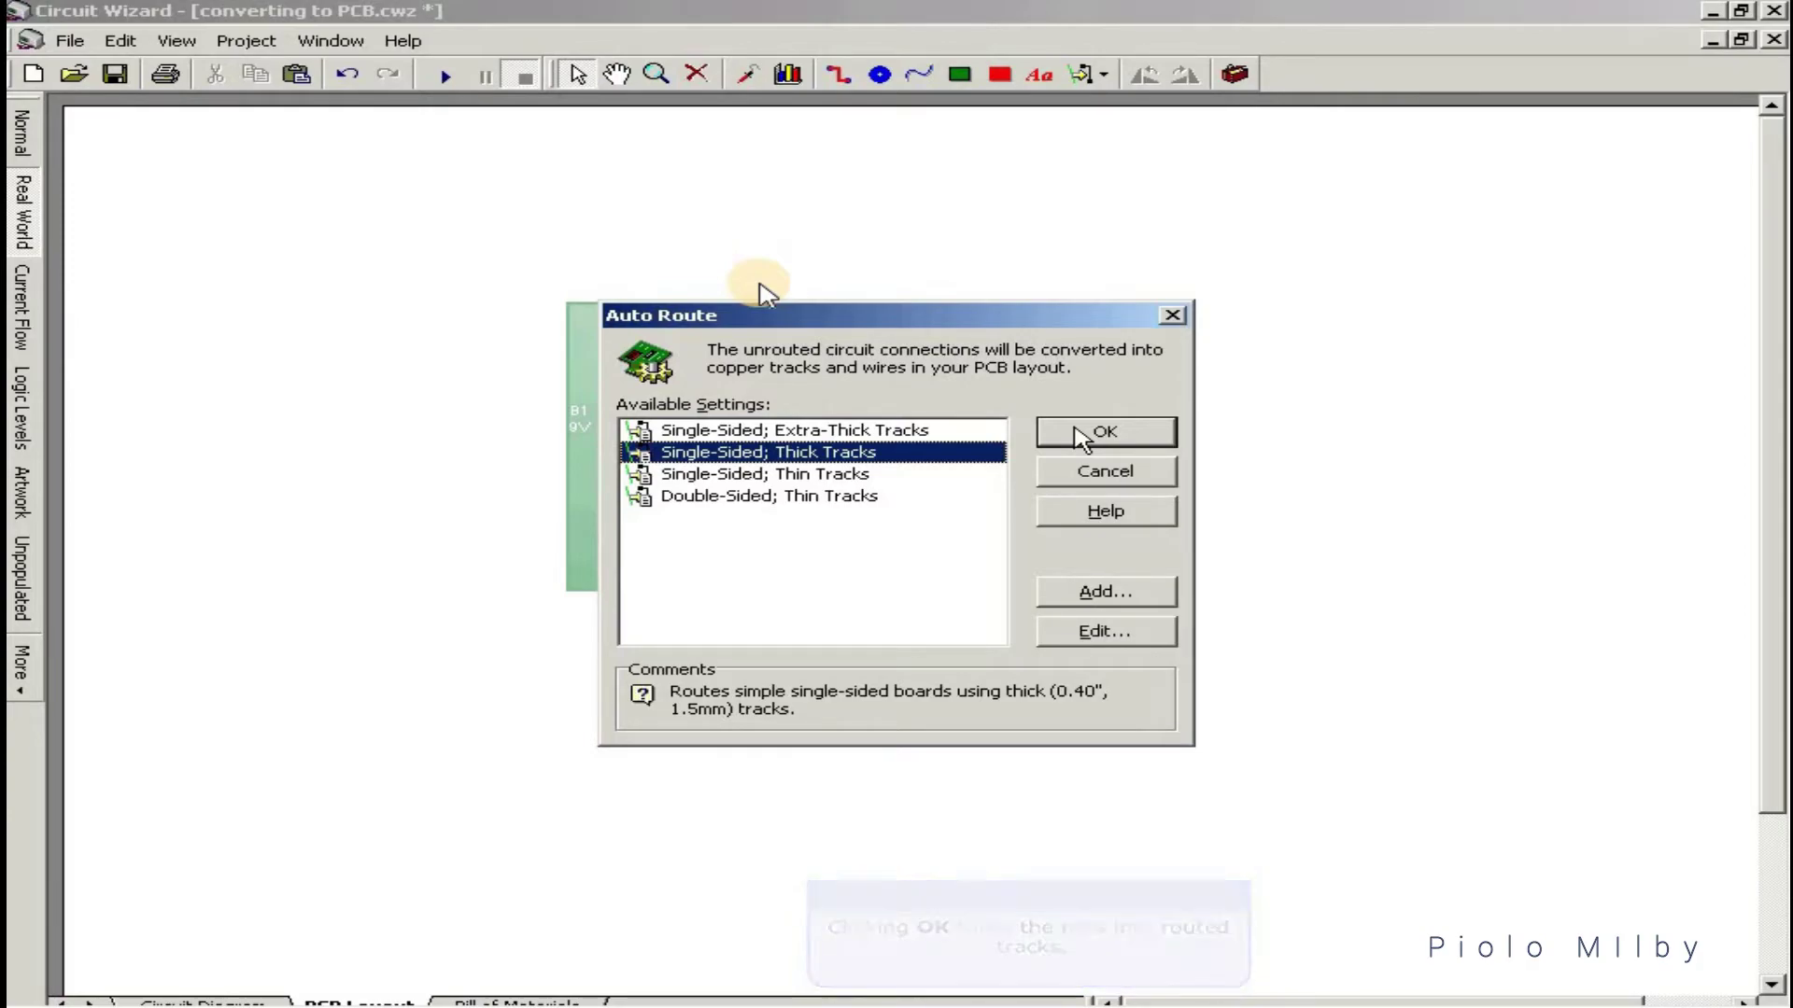
click(1083, 435)
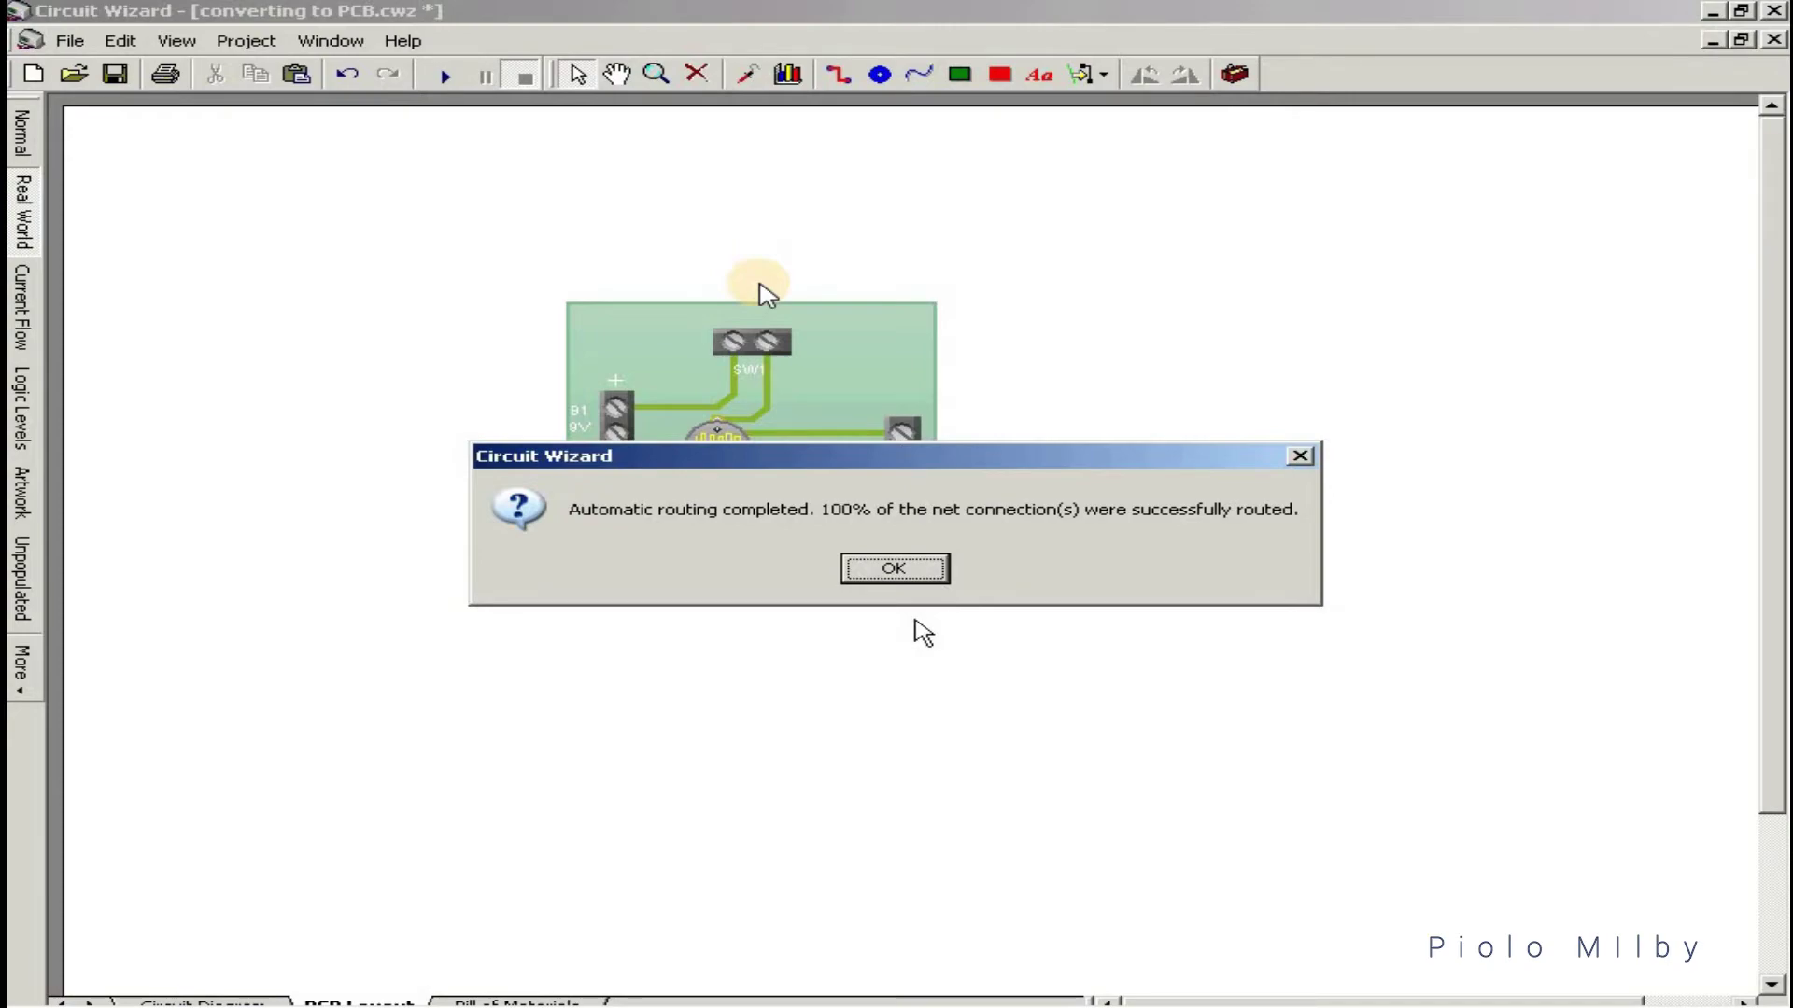
click(901, 566)
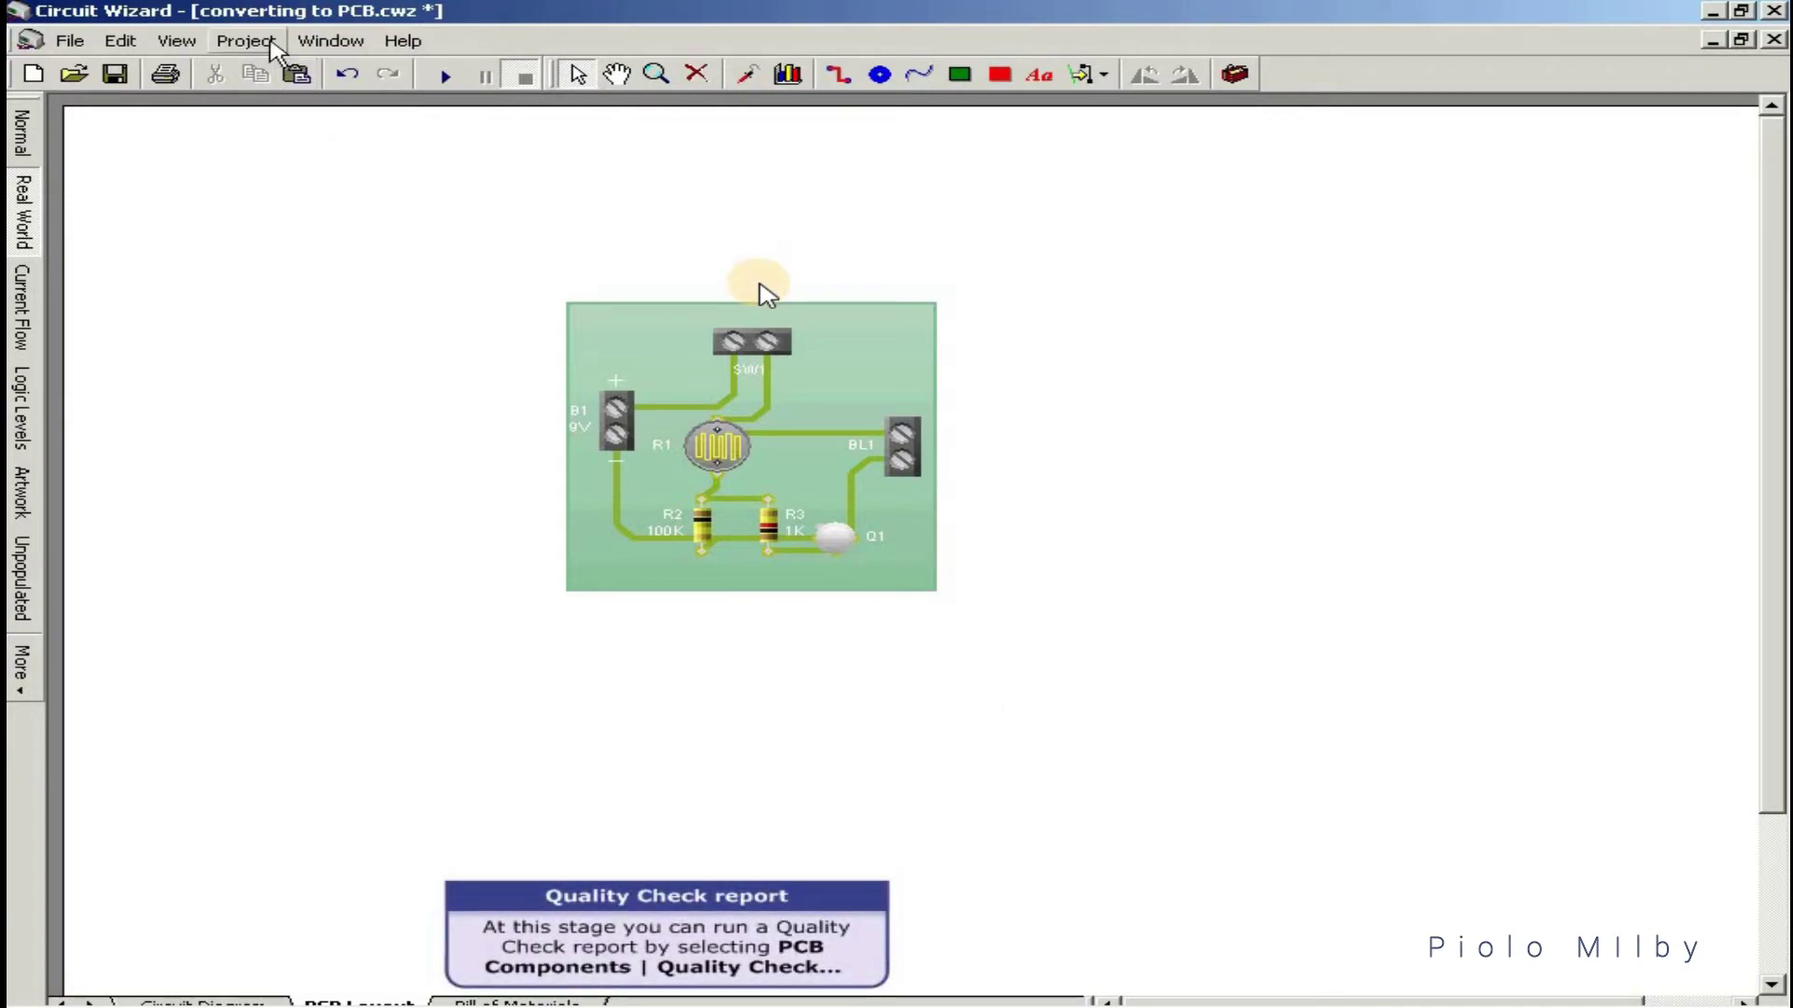
Run Project > PCB Components > Quality Check with connectivity and layout checks ticked
click(245, 41)
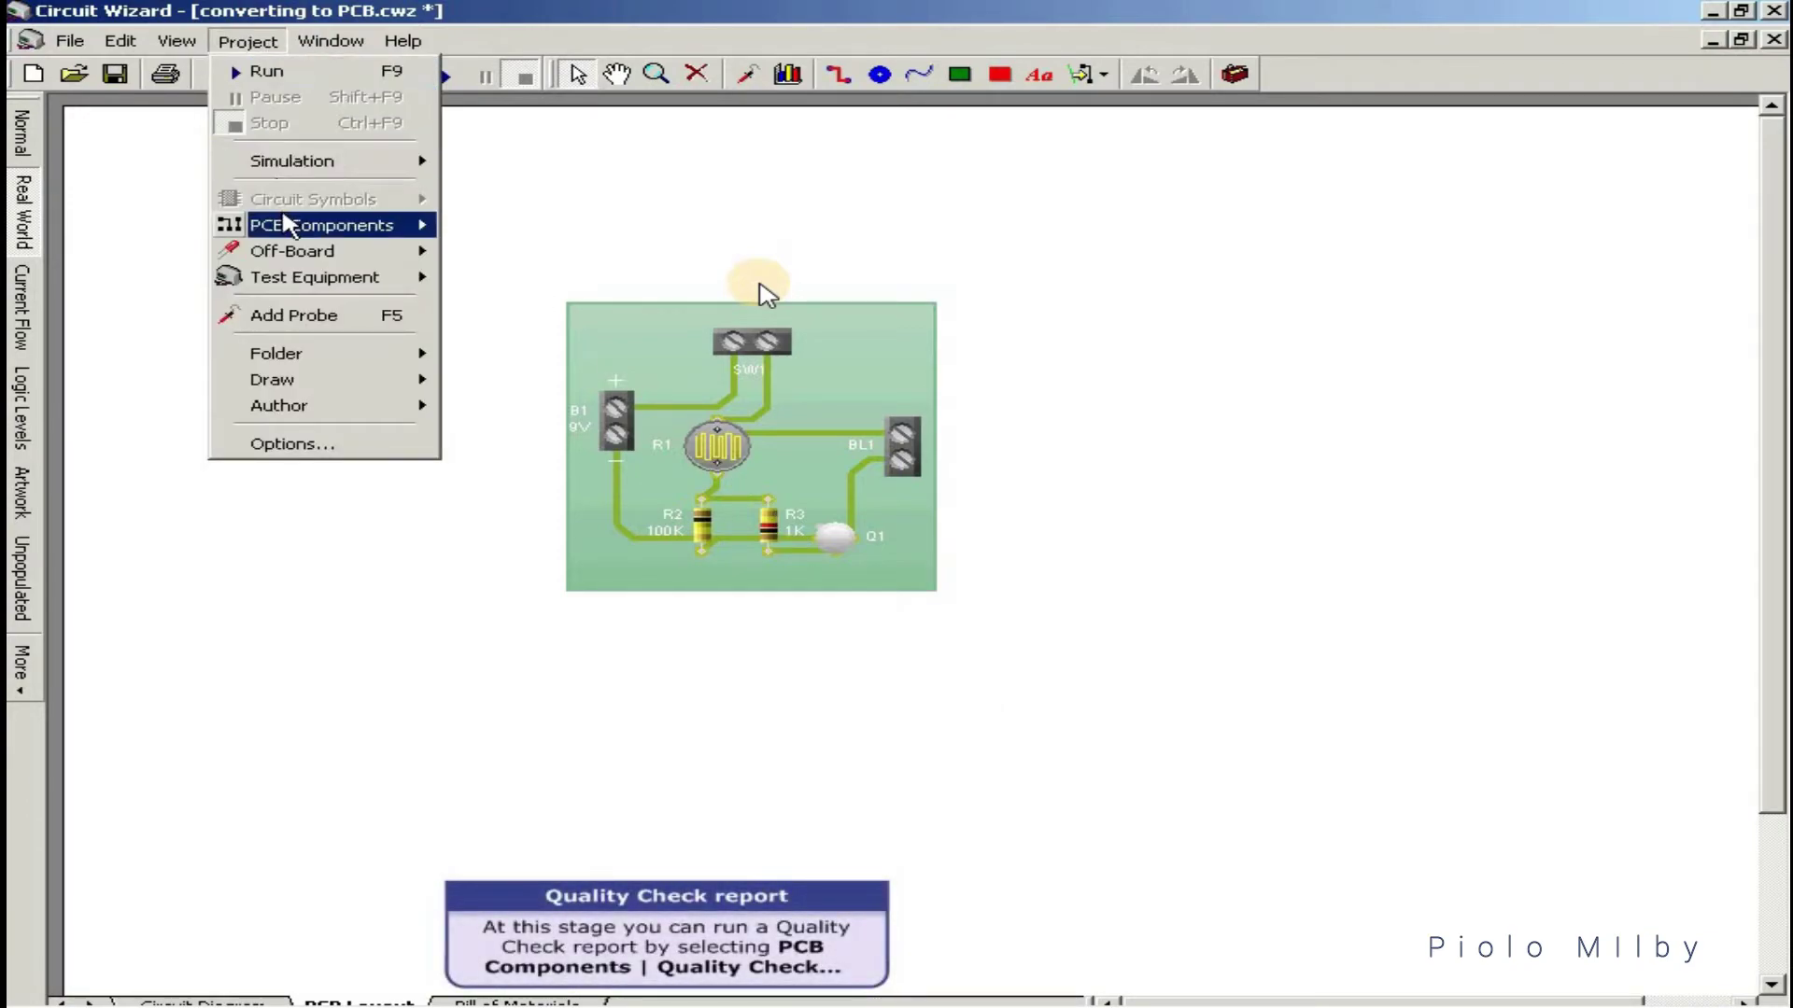
mouse_move(280, 227)
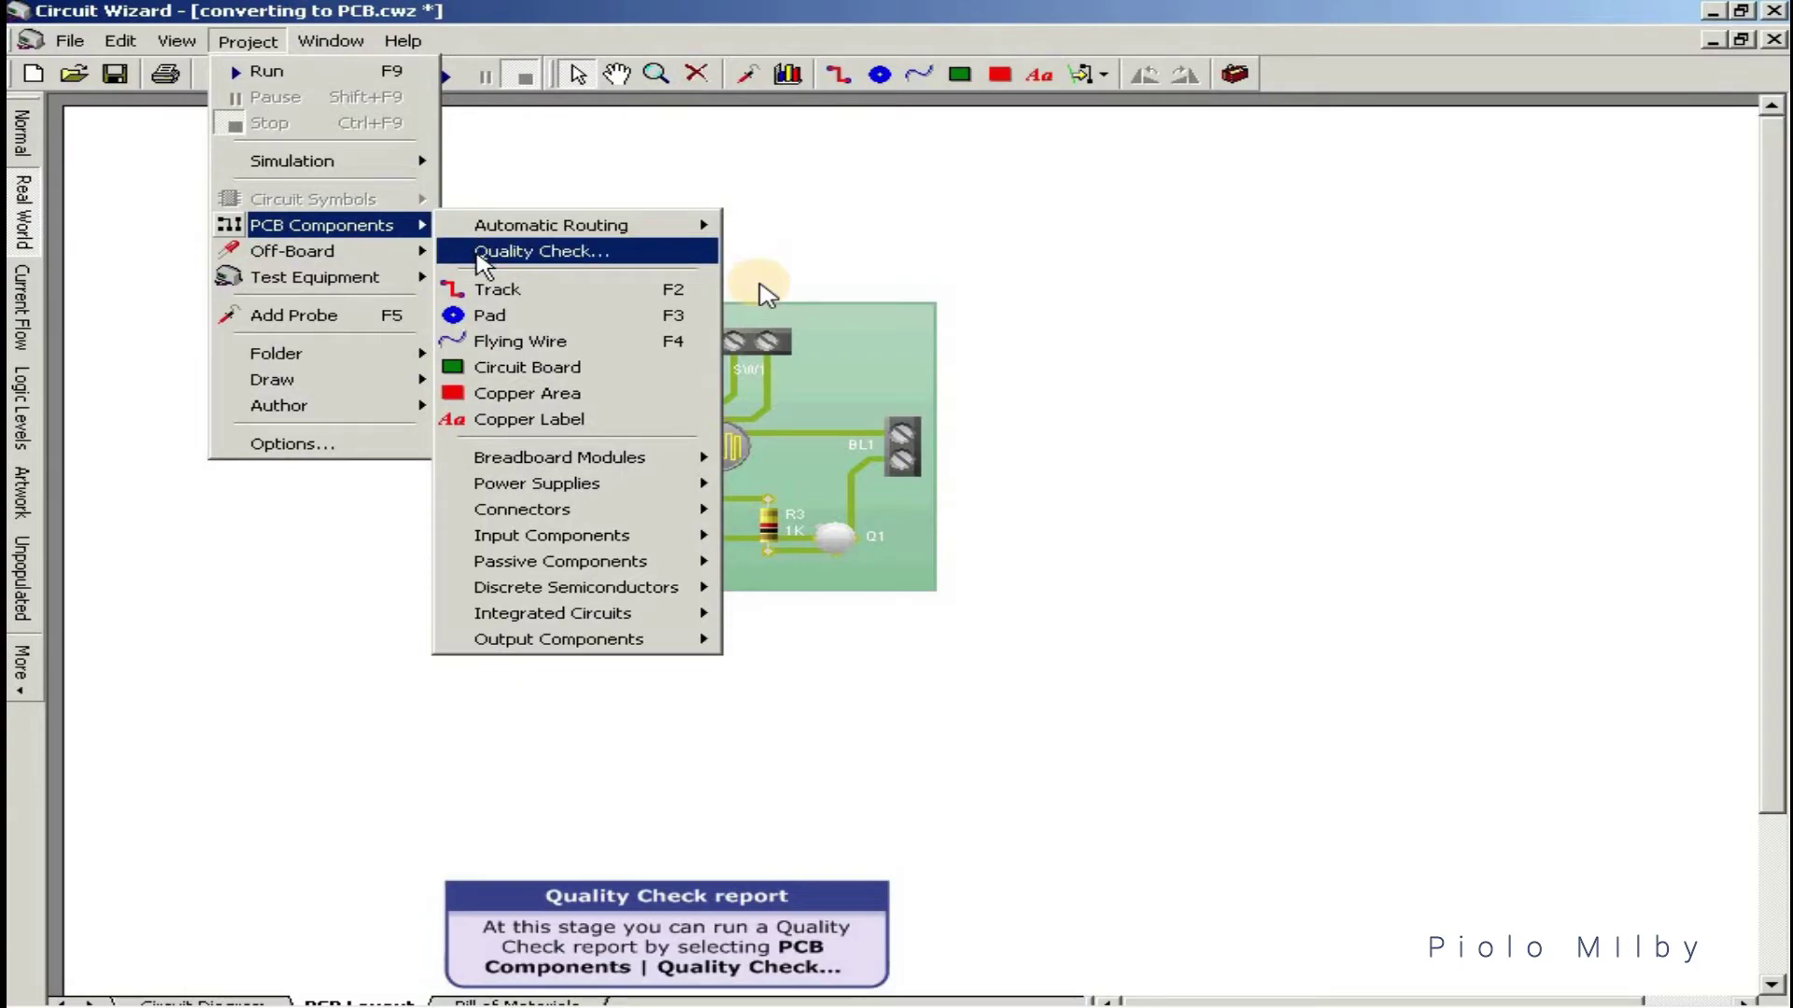
click(541, 252)
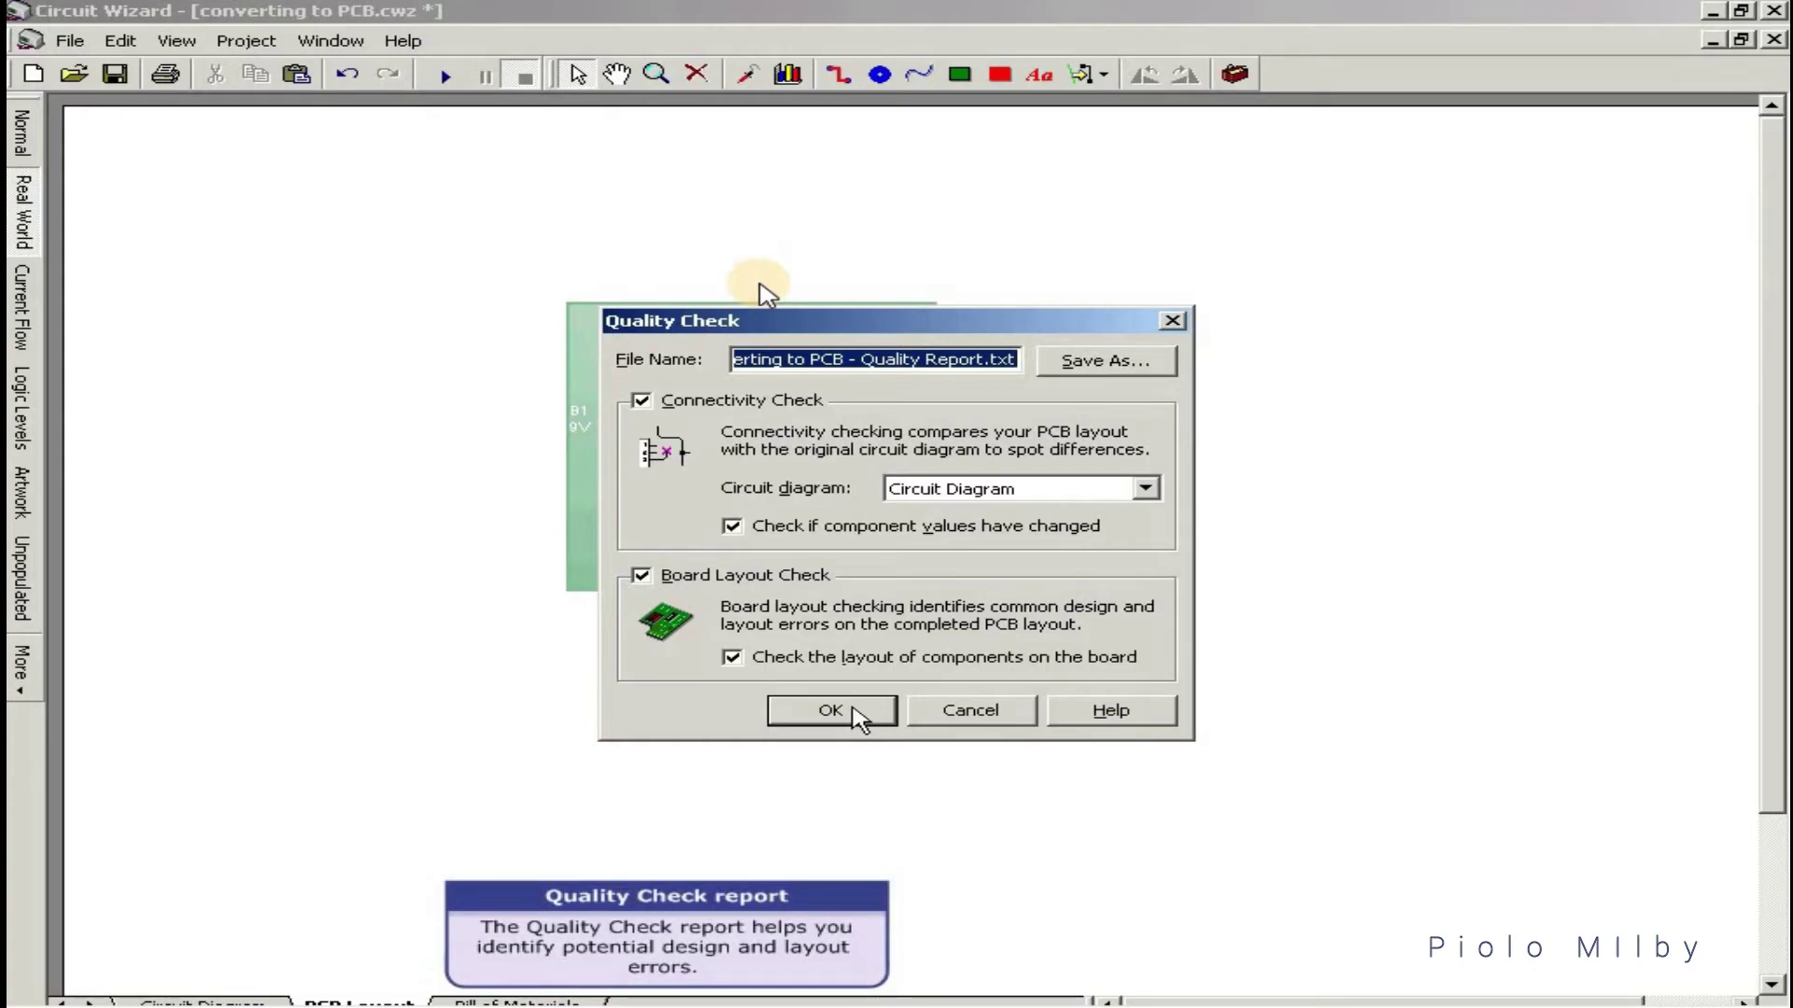
click(856, 713)
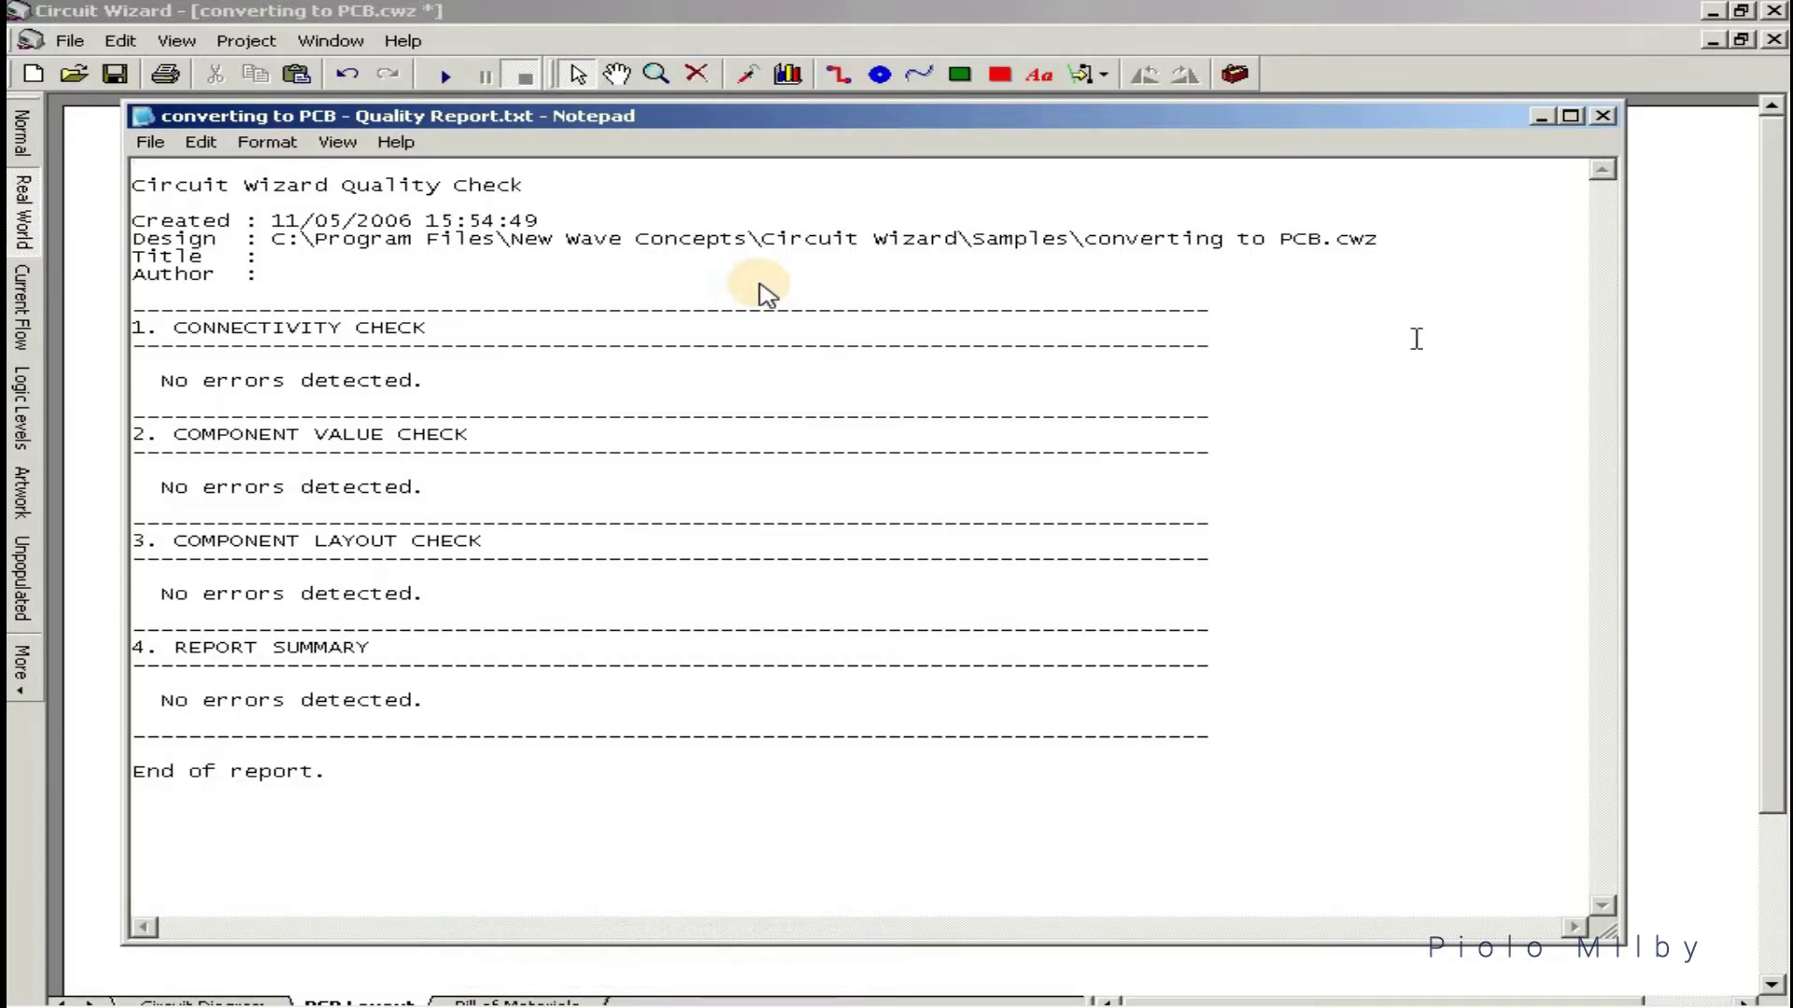
Close the Notepad quality report that shows no errors in any check
click(1605, 116)
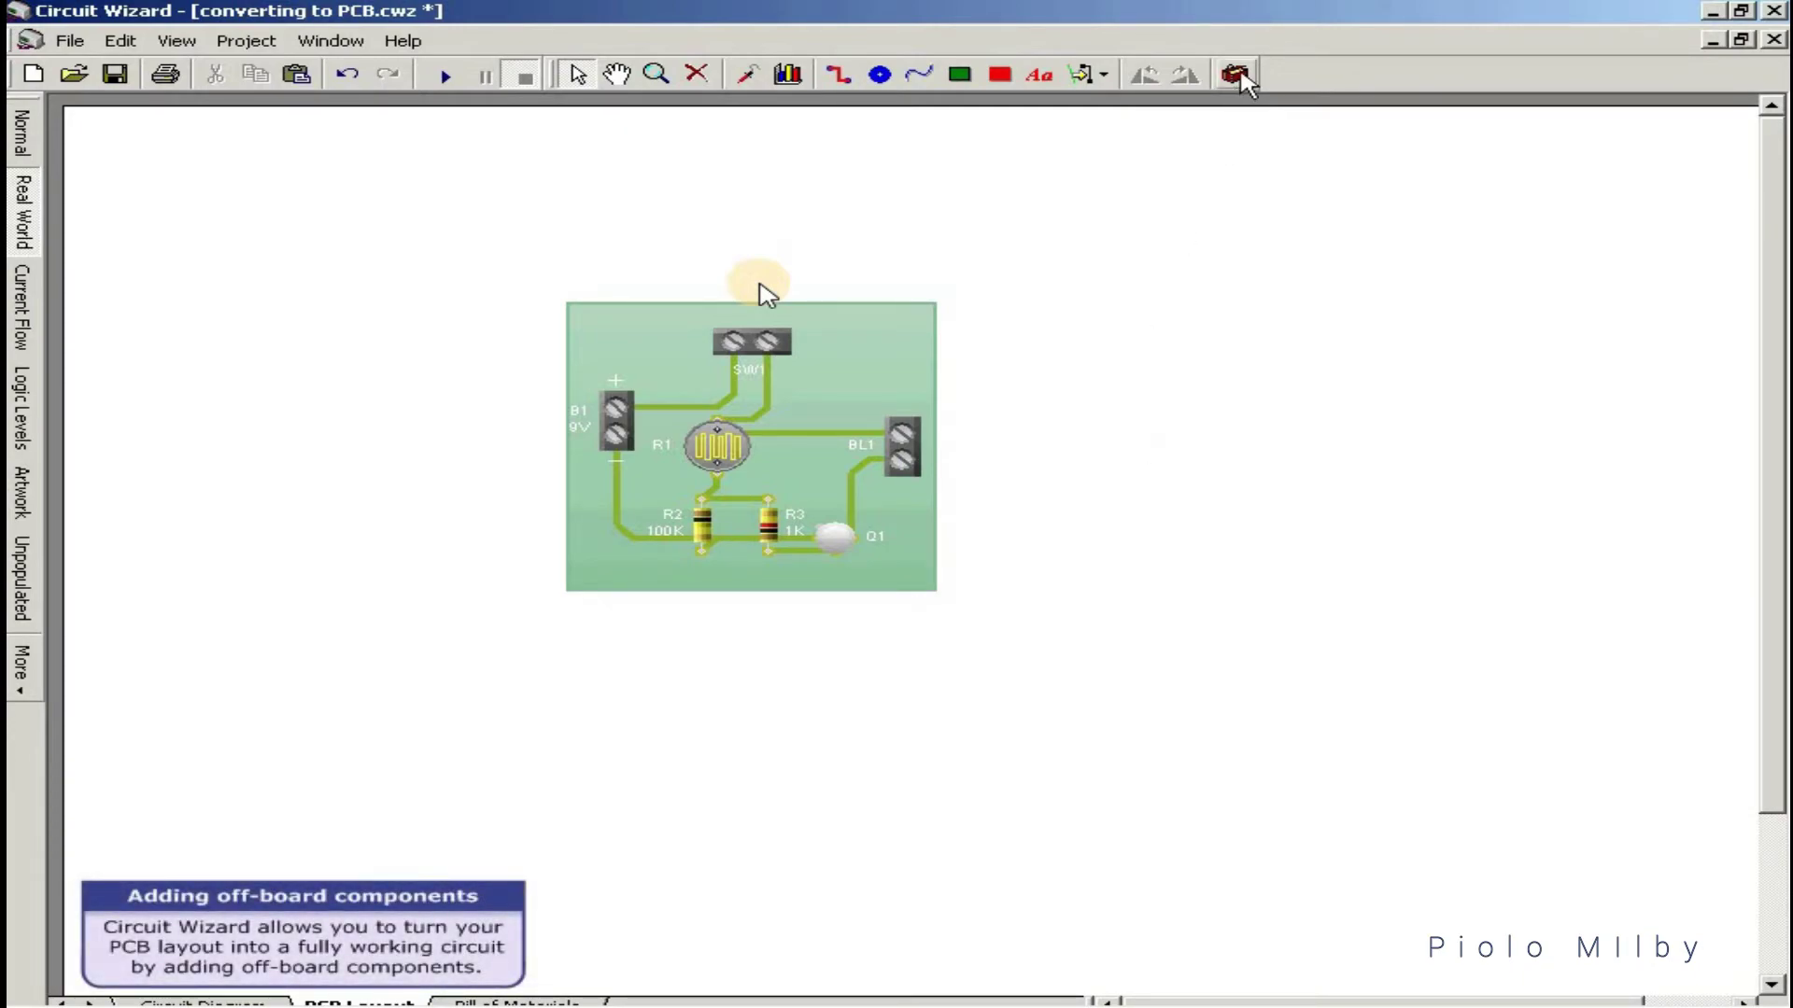
Place a PP3 Battery with Clip from Off-Board Power Supplies to the left of the board
click(1235, 74)
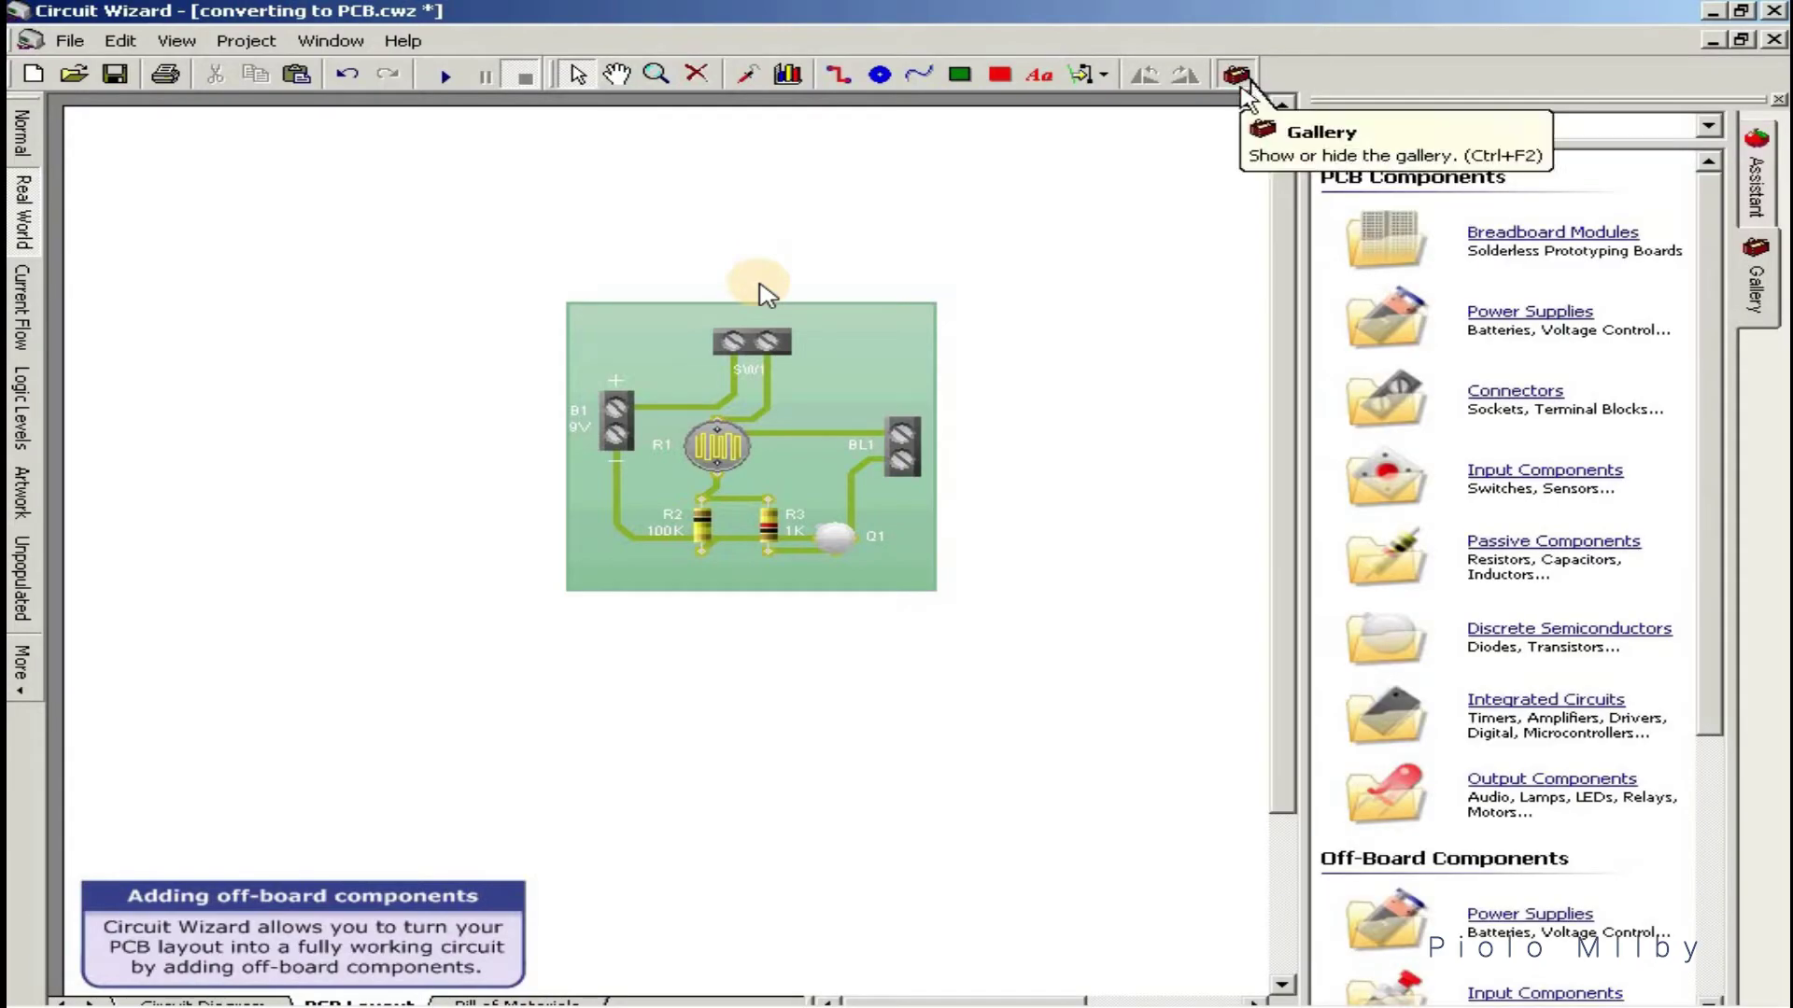
drag(1705, 308, 1712, 649)
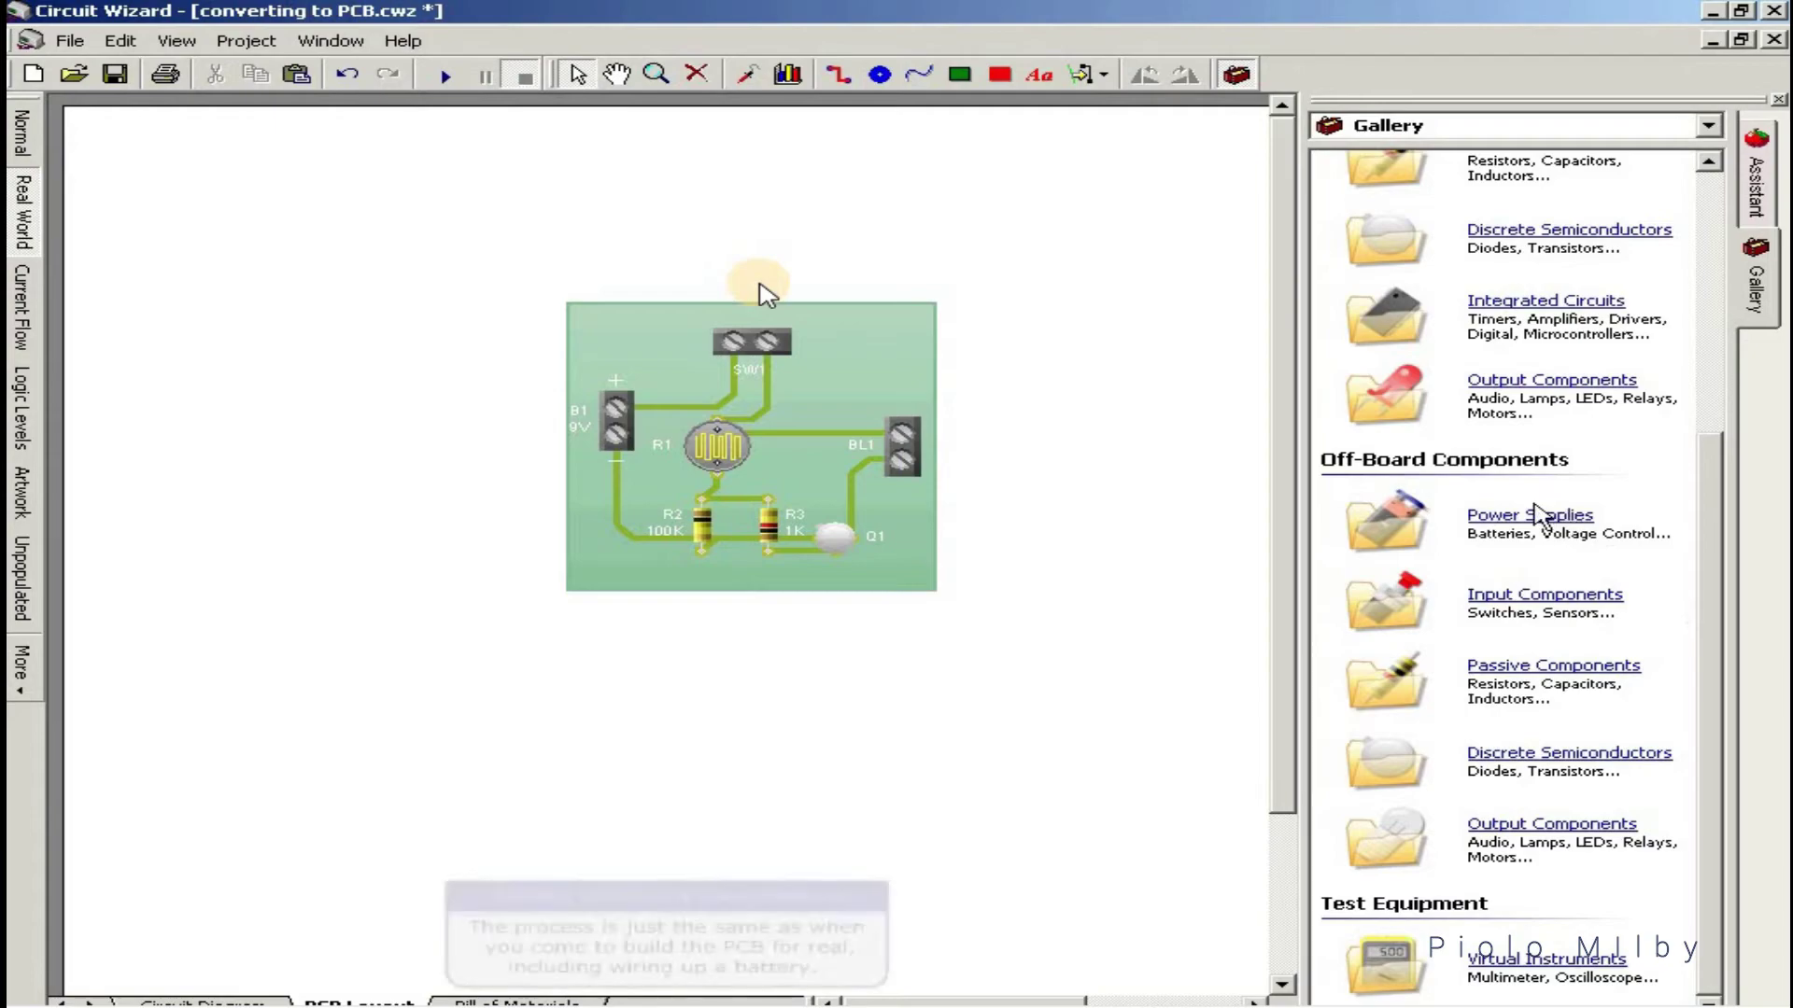
click(1532, 520)
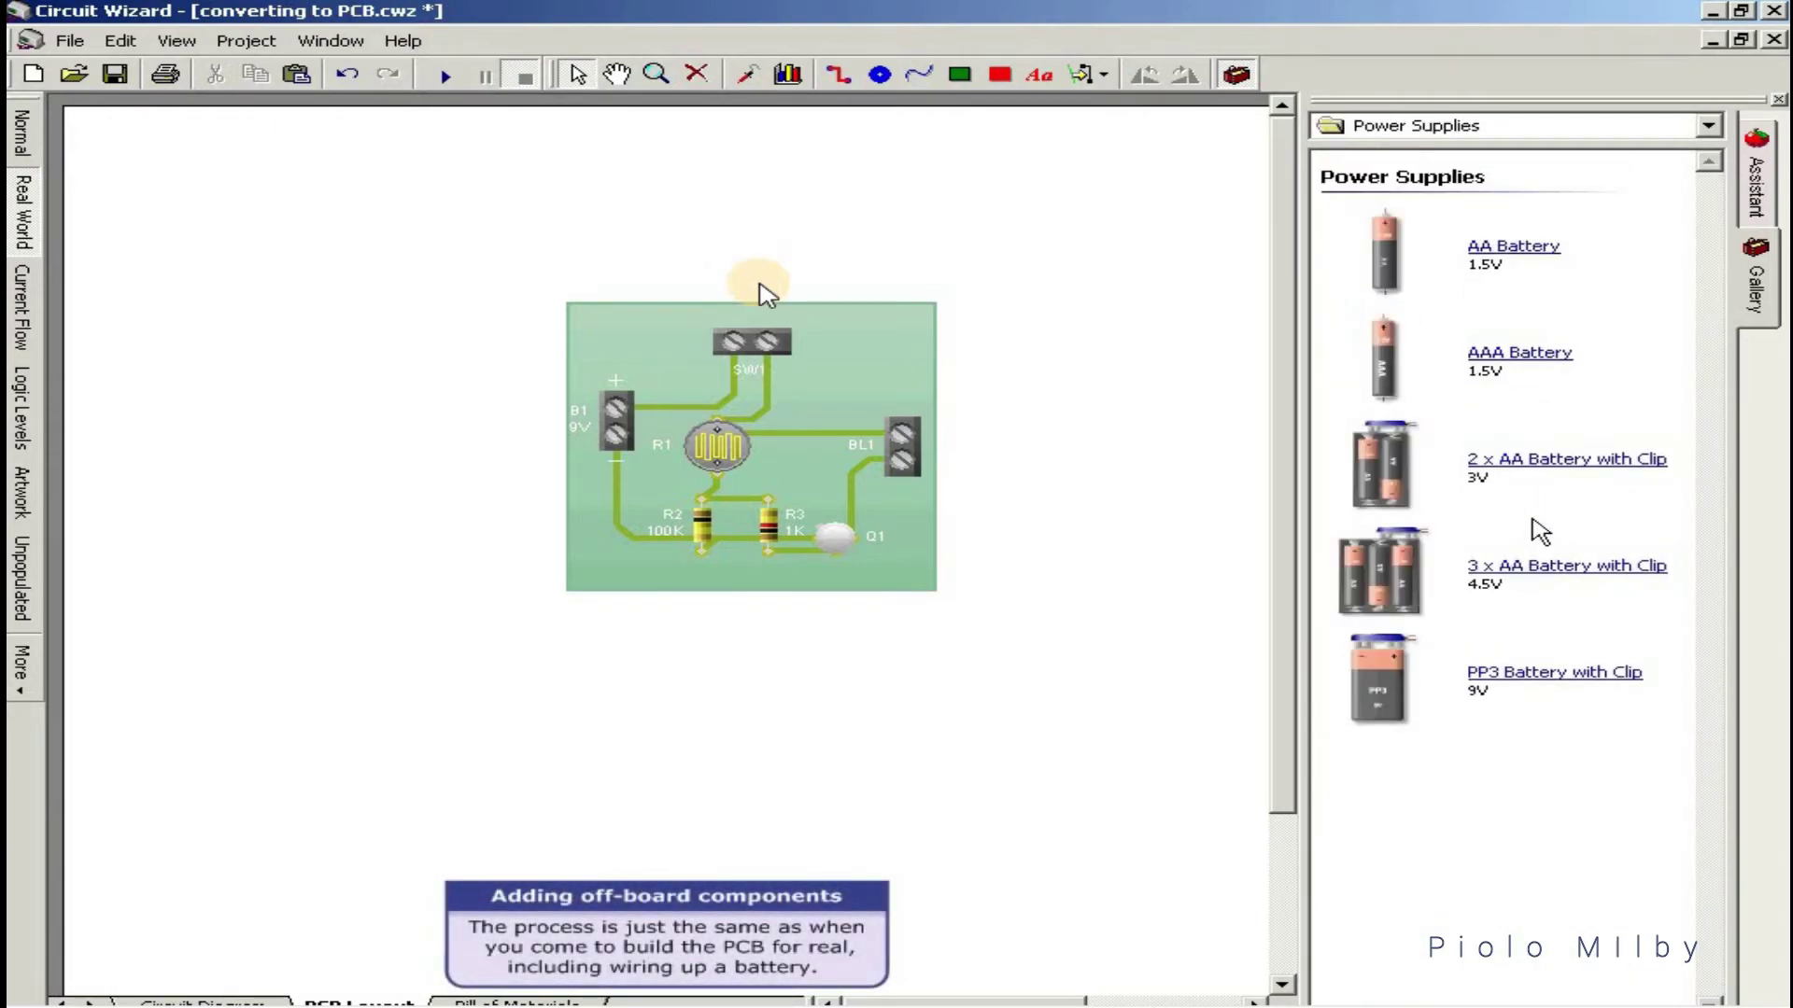
drag(1383, 695, 311, 569)
click(450, 533)
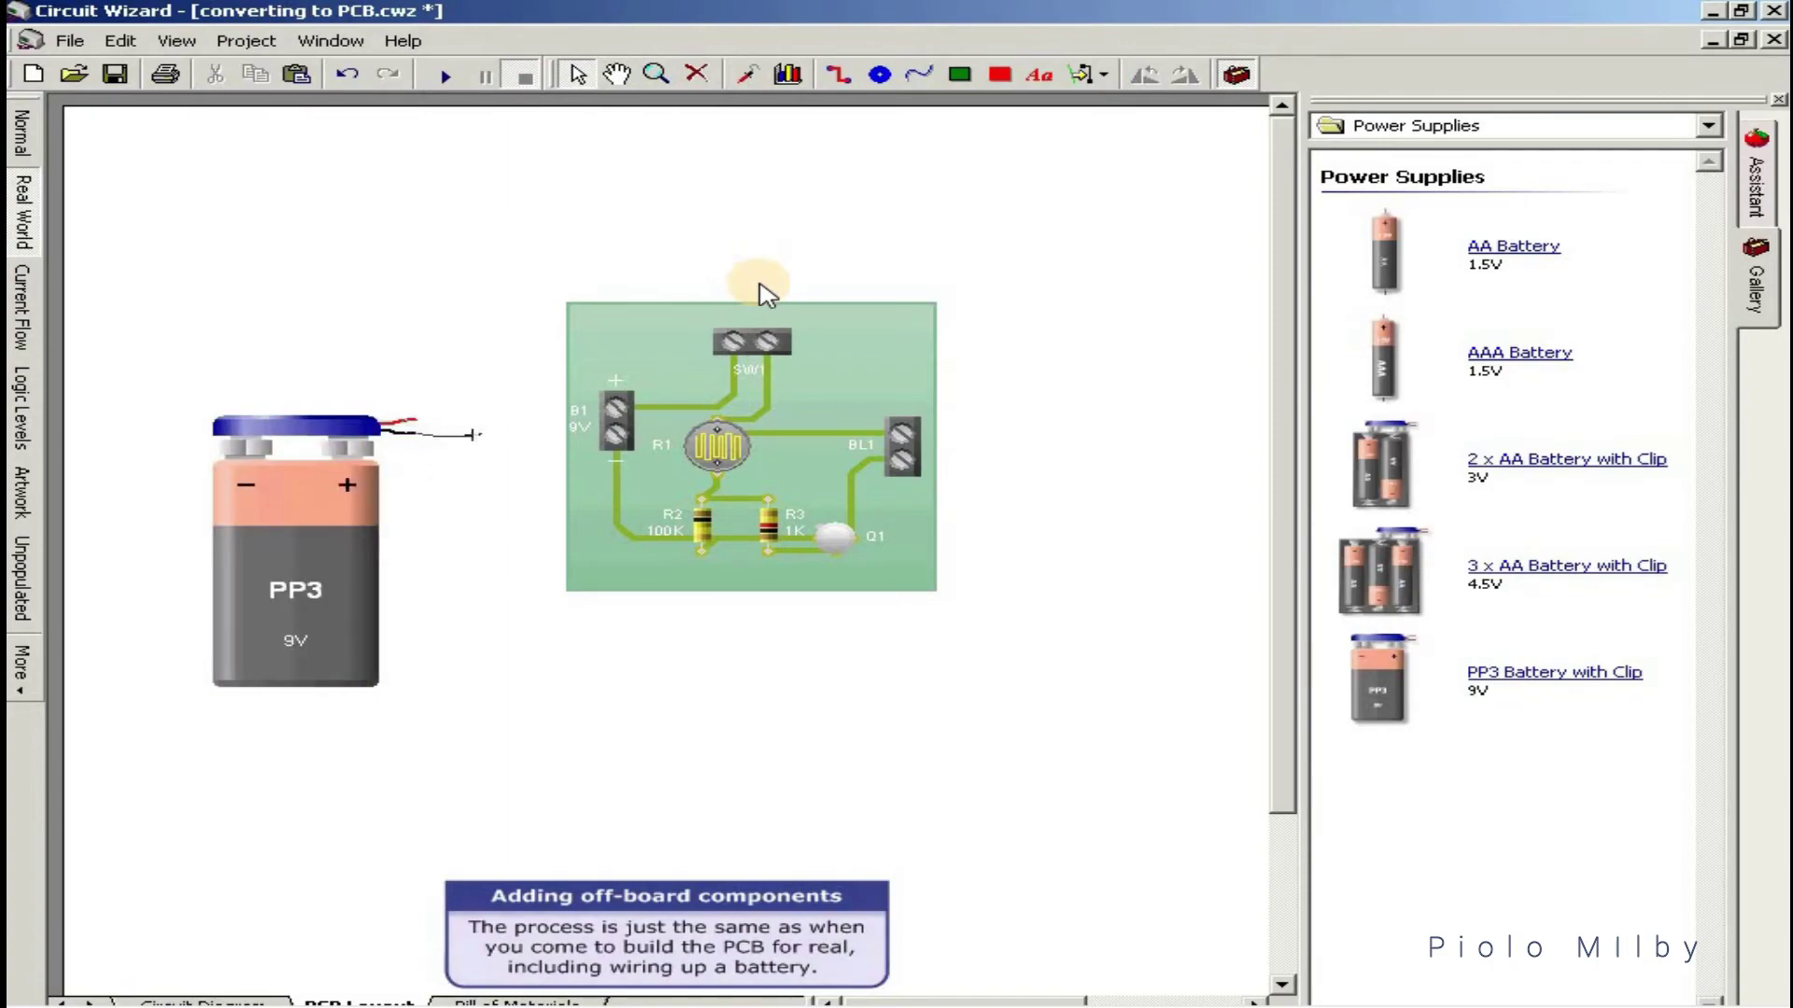
Wire the PP3 battery's clip leads to terminal B1 and the signal lamp's wires to BL1
drag(474, 434, 616, 431)
drag(418, 422, 612, 411)
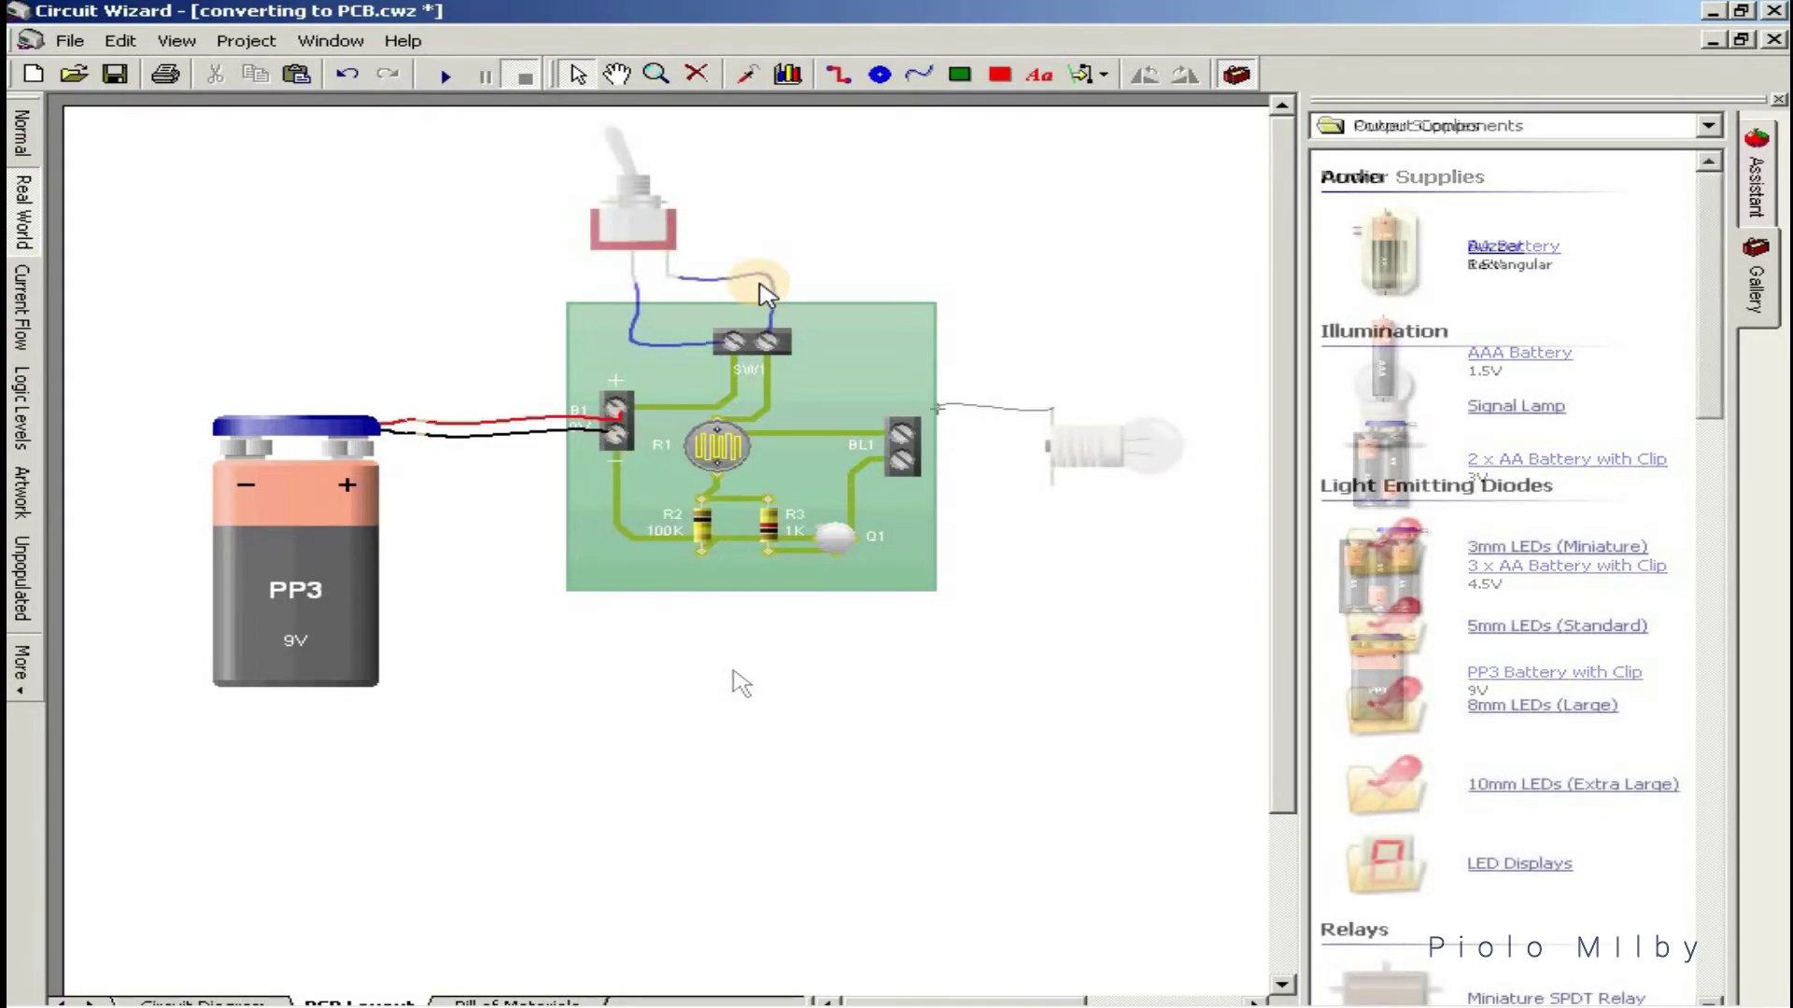
drag(987, 408, 902, 432)
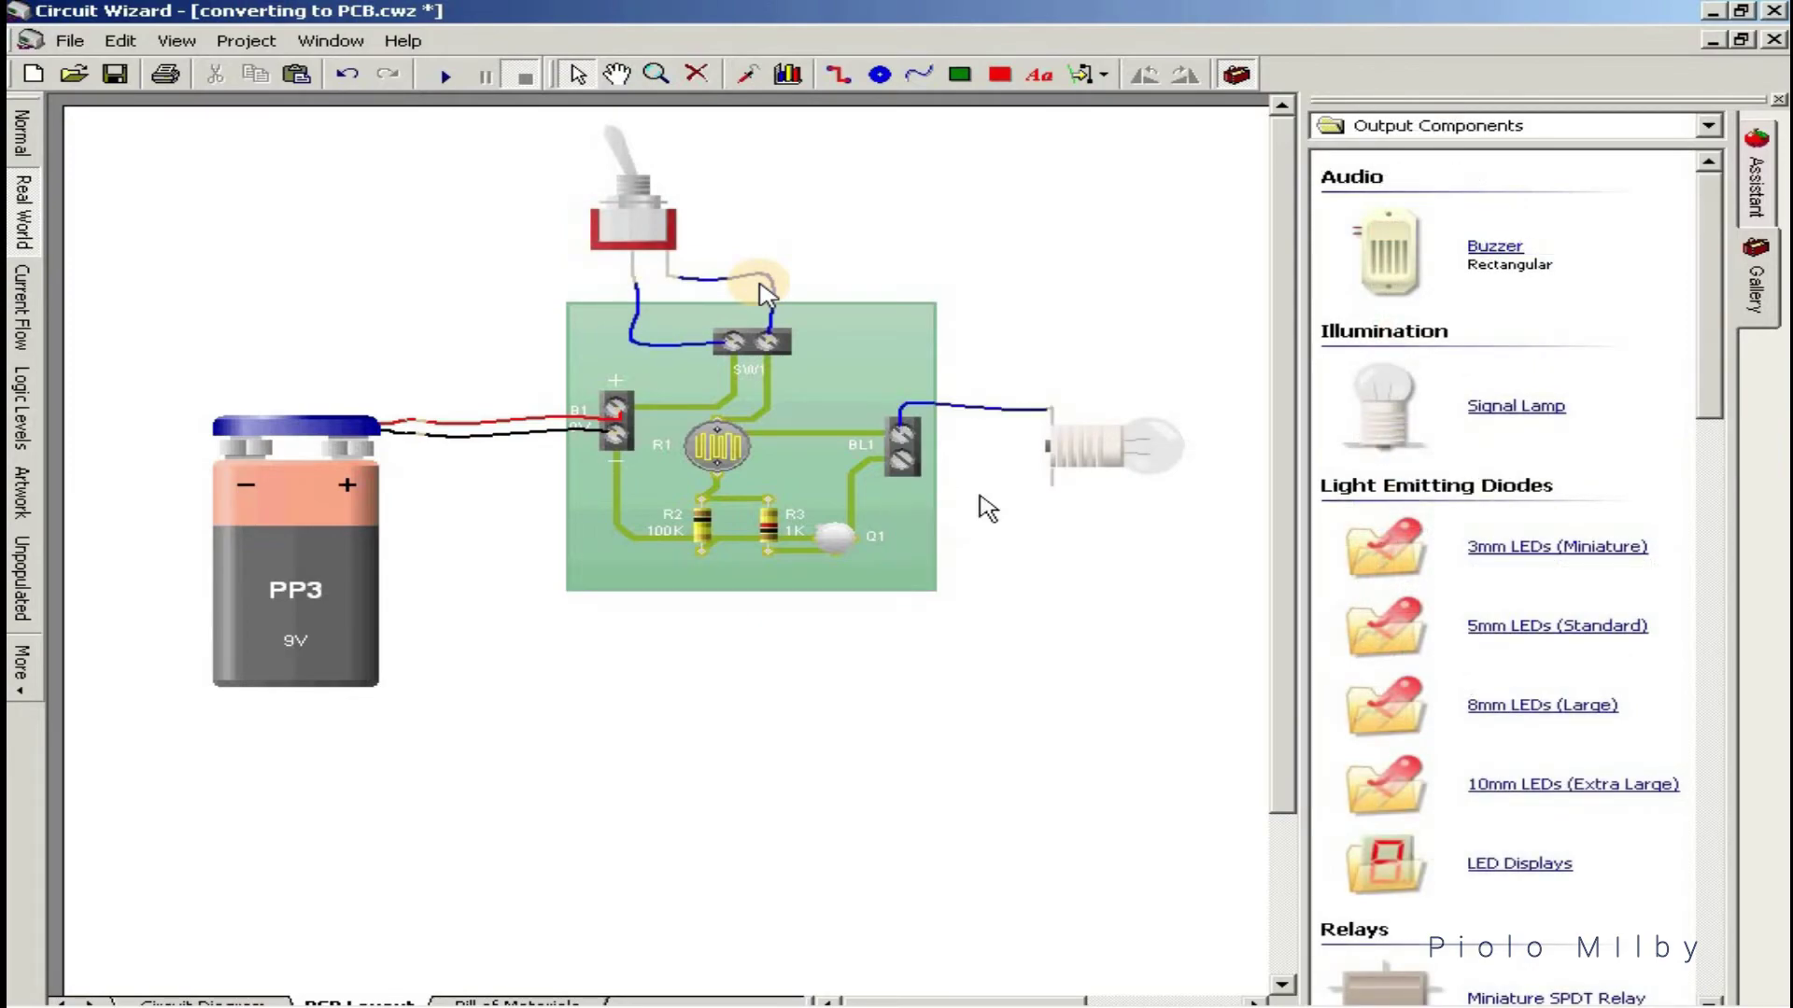
drag(1050, 486, 915, 472)
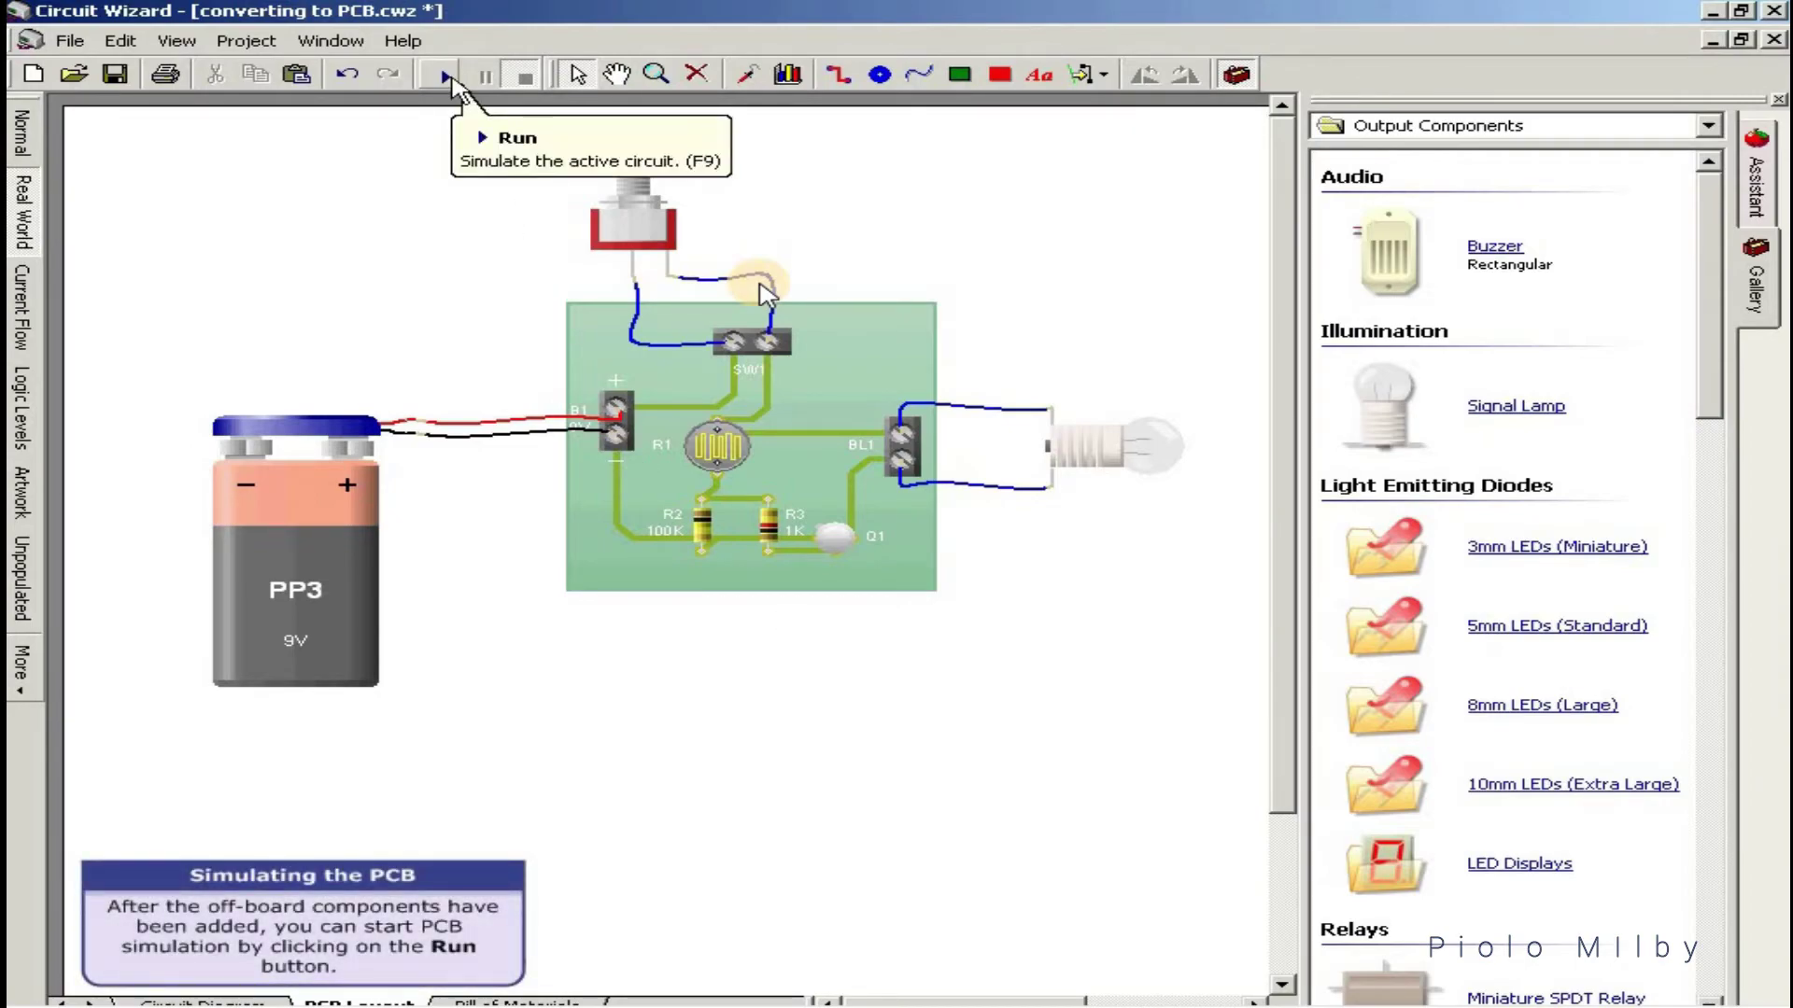
Run the simulation, switch on to light the lamp, and lower the light level on the LDR
click(447, 76)
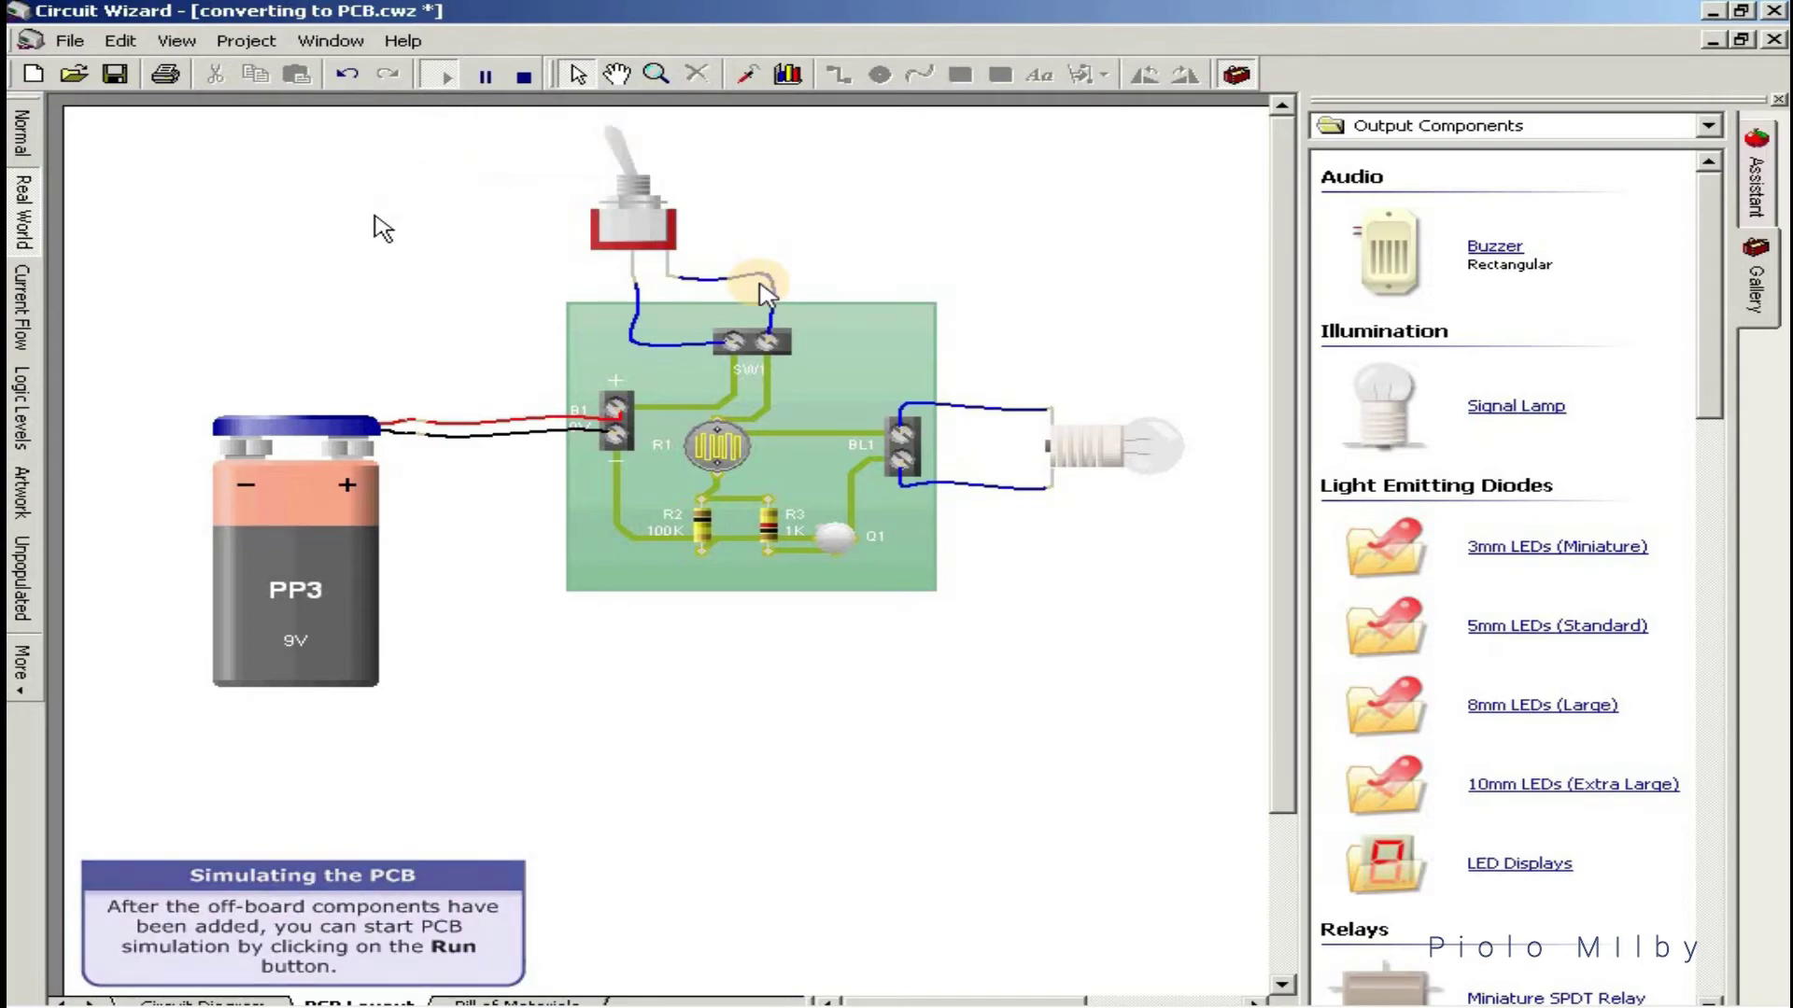
click(632, 173)
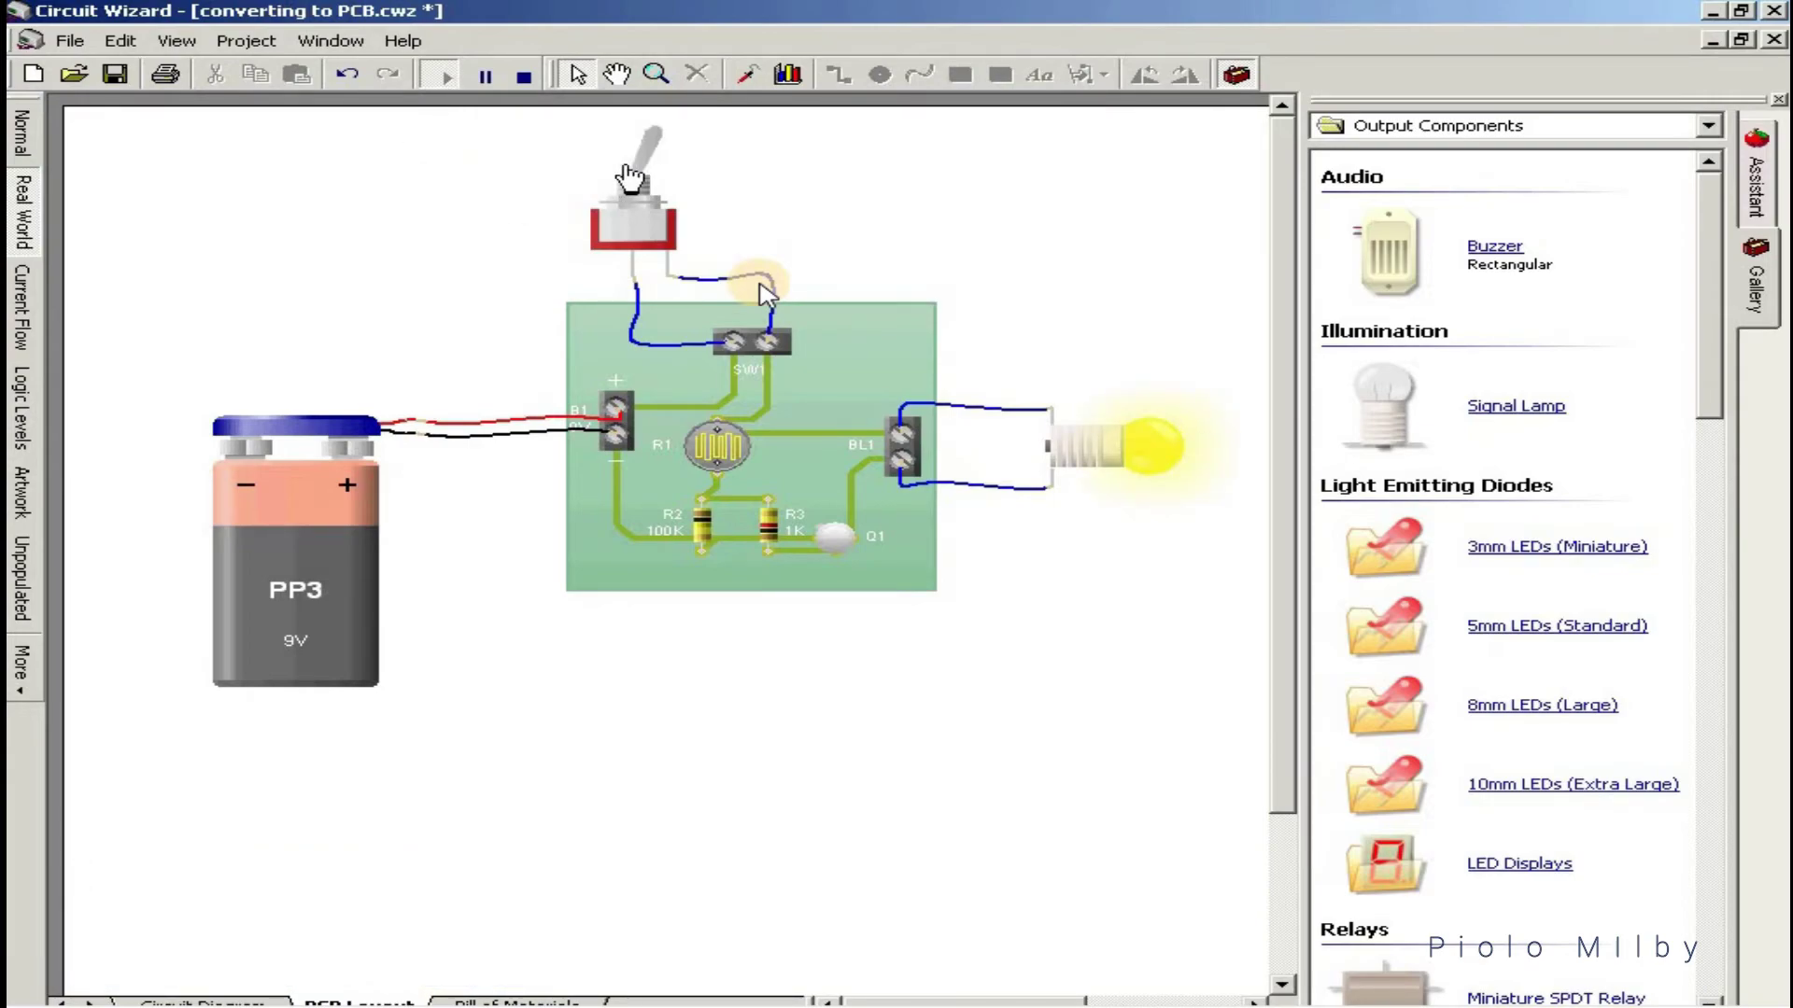
click(736, 454)
mouse_move(849, 609)
mouse_down()
mouse_move(851, 710)
mouse_move(854, 605)
mouse_move(851, 644)
mouse_up()
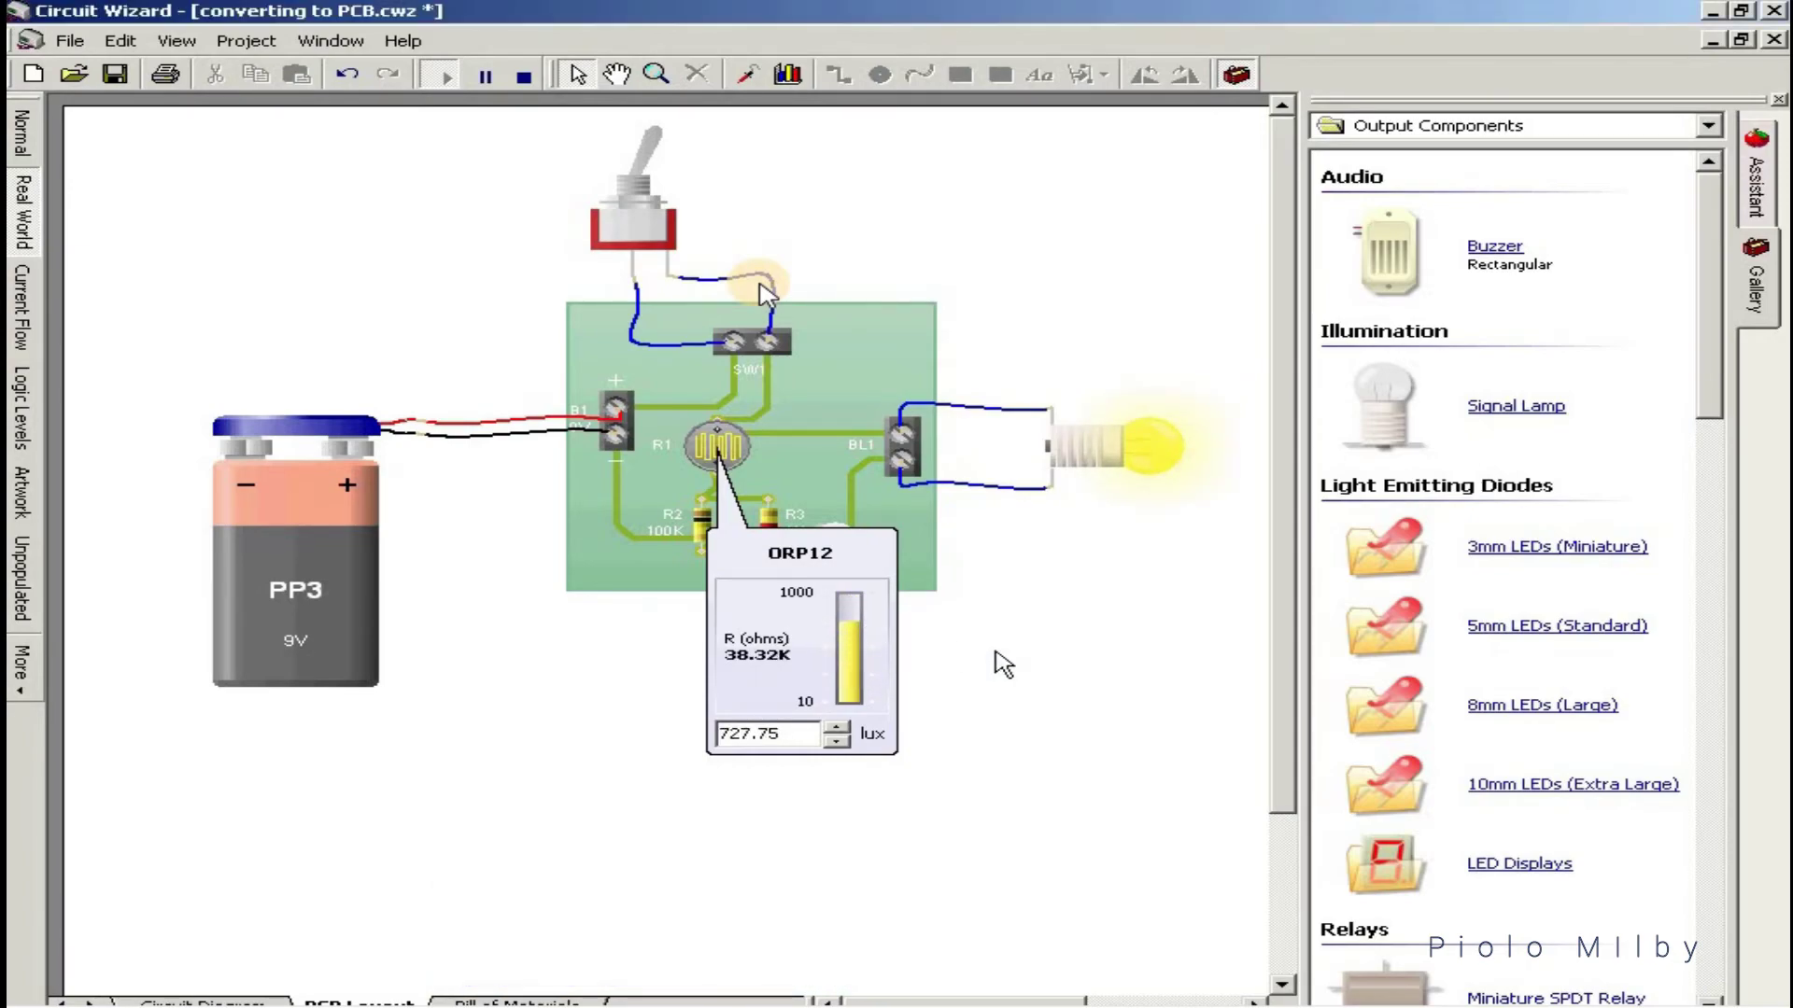
mouse_move(841, 557)
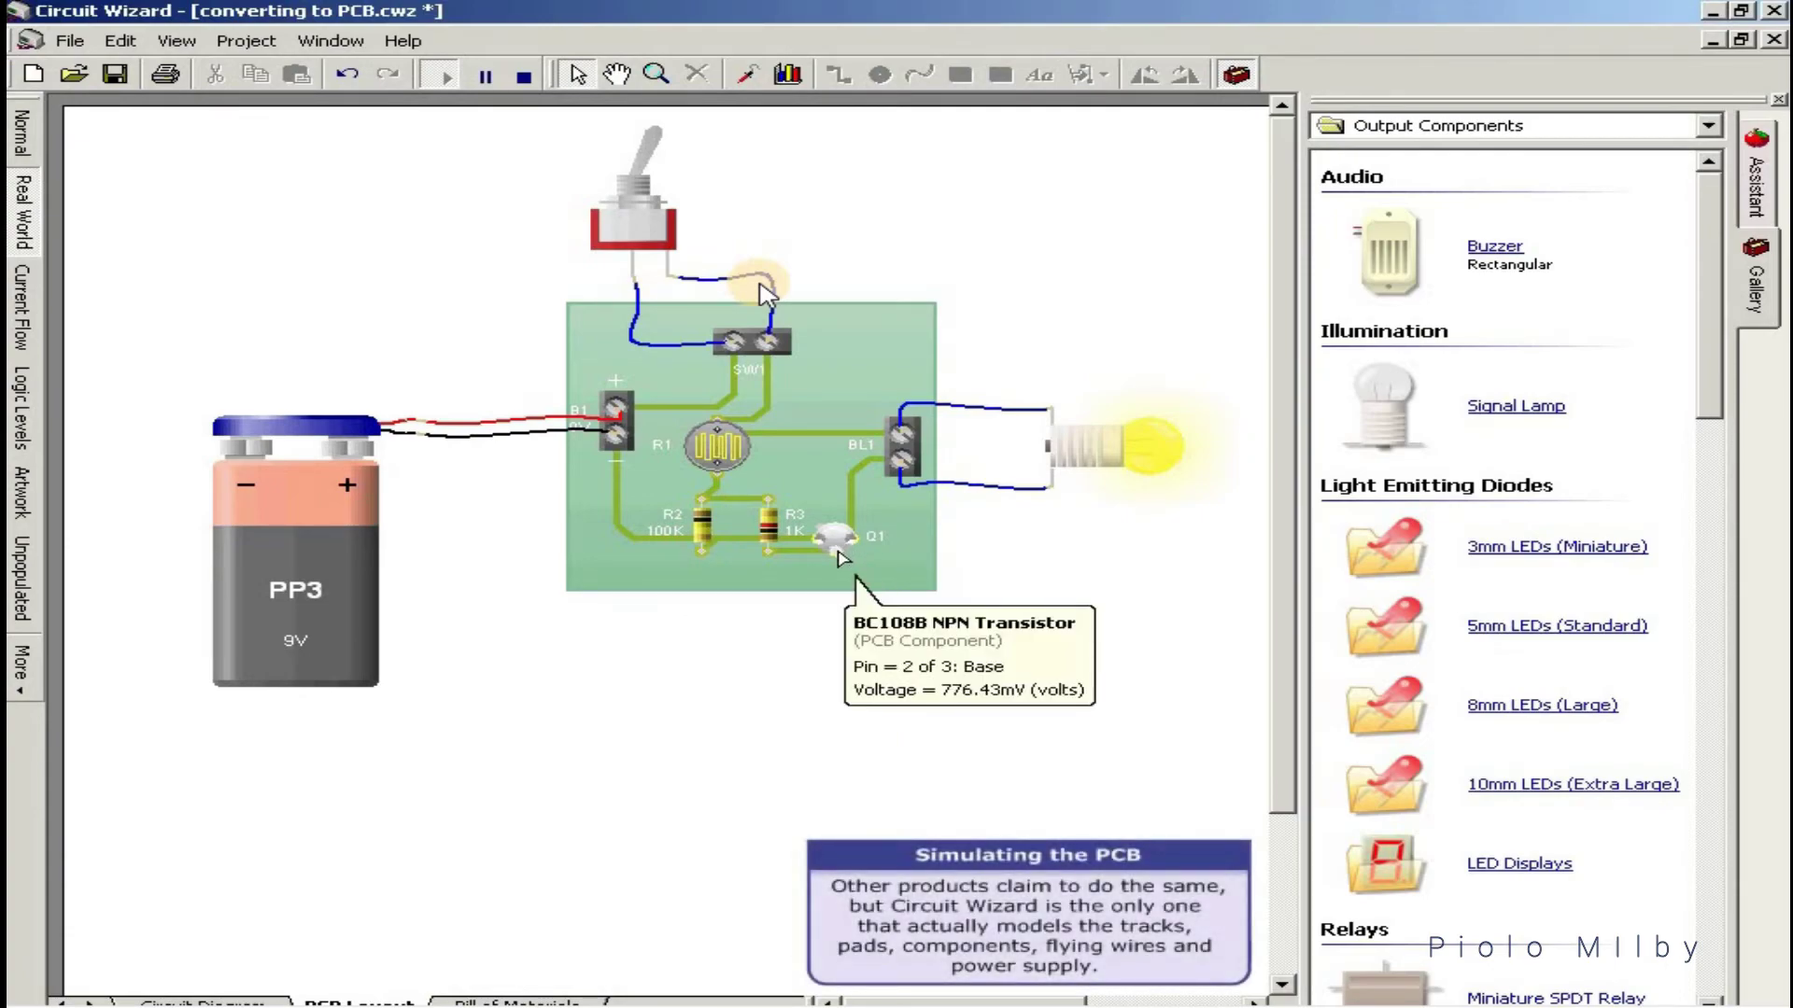